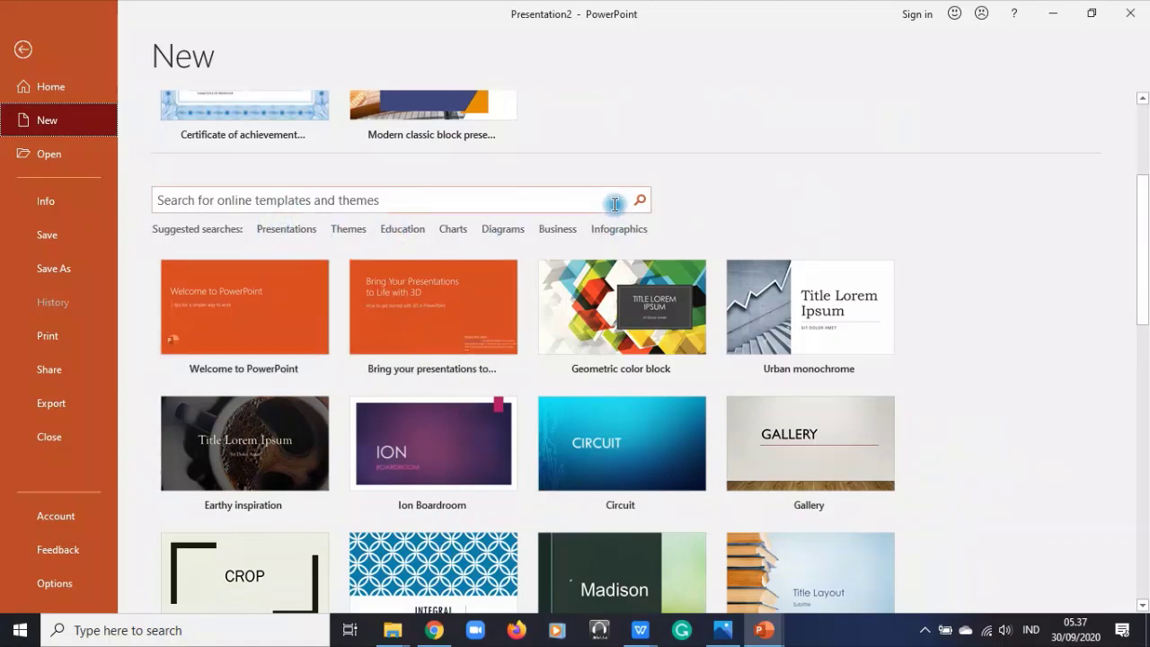
- Create a new presentation from the Financial infographics poster template found in the Infographics category
scroll(774, 270, down, 3)
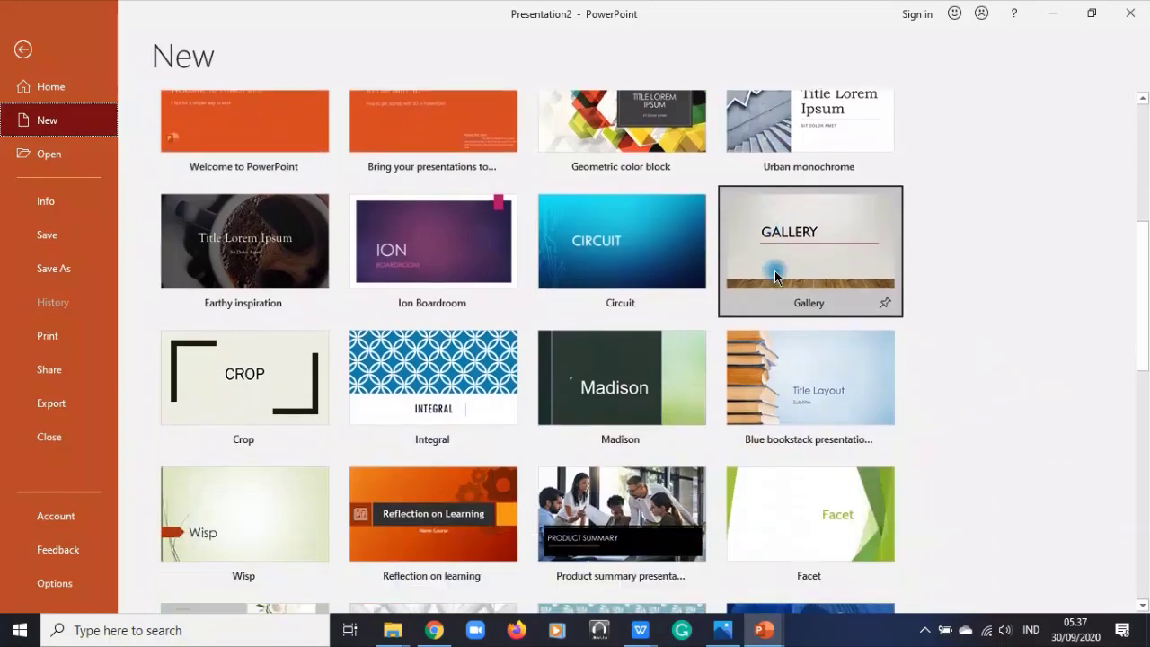
scroll(777, 283, down, 3)
scroll(778, 283, down, 6)
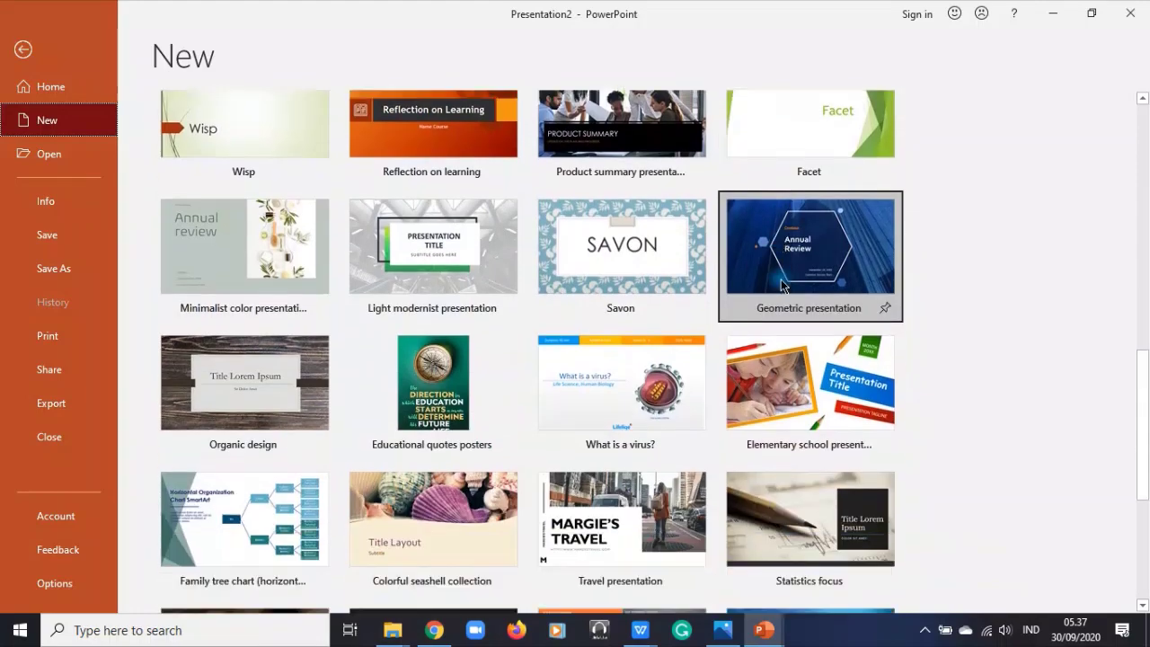
scroll(782, 286, down, 2)
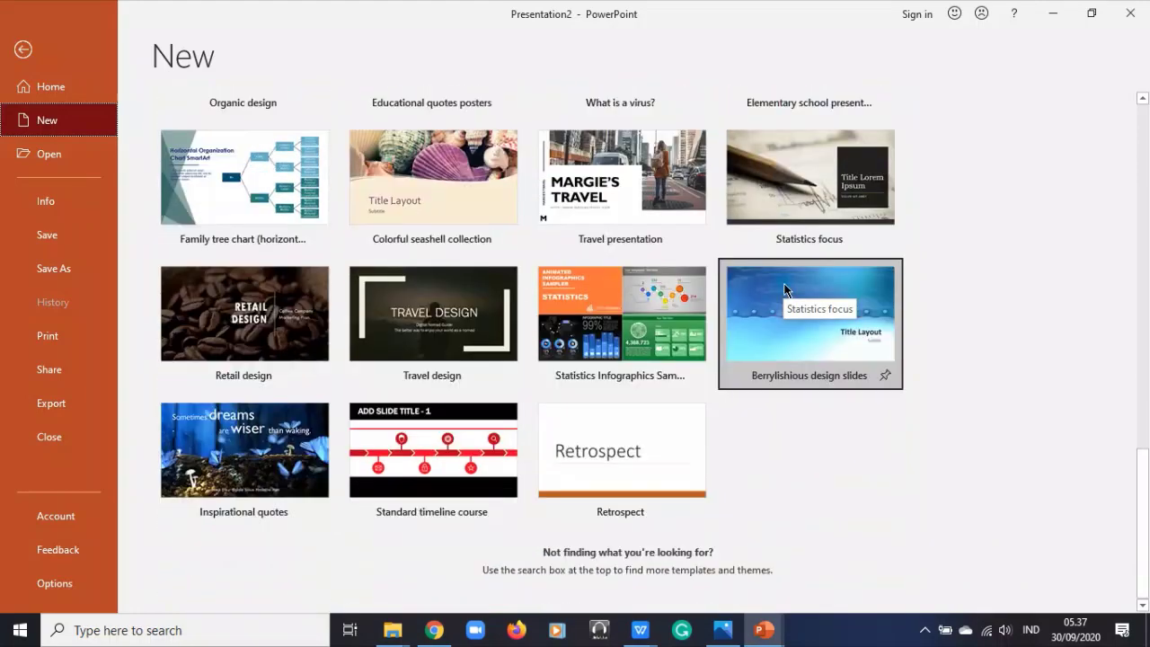
scroll(394, 387, up, 7)
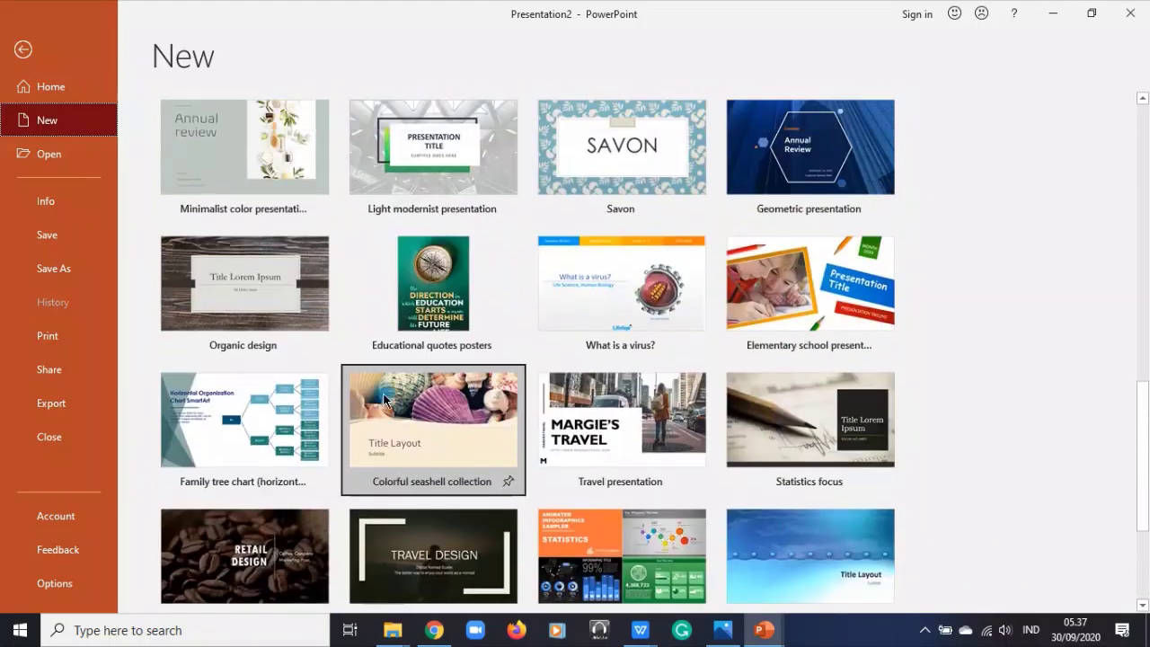
scroll(395, 387, up, 2)
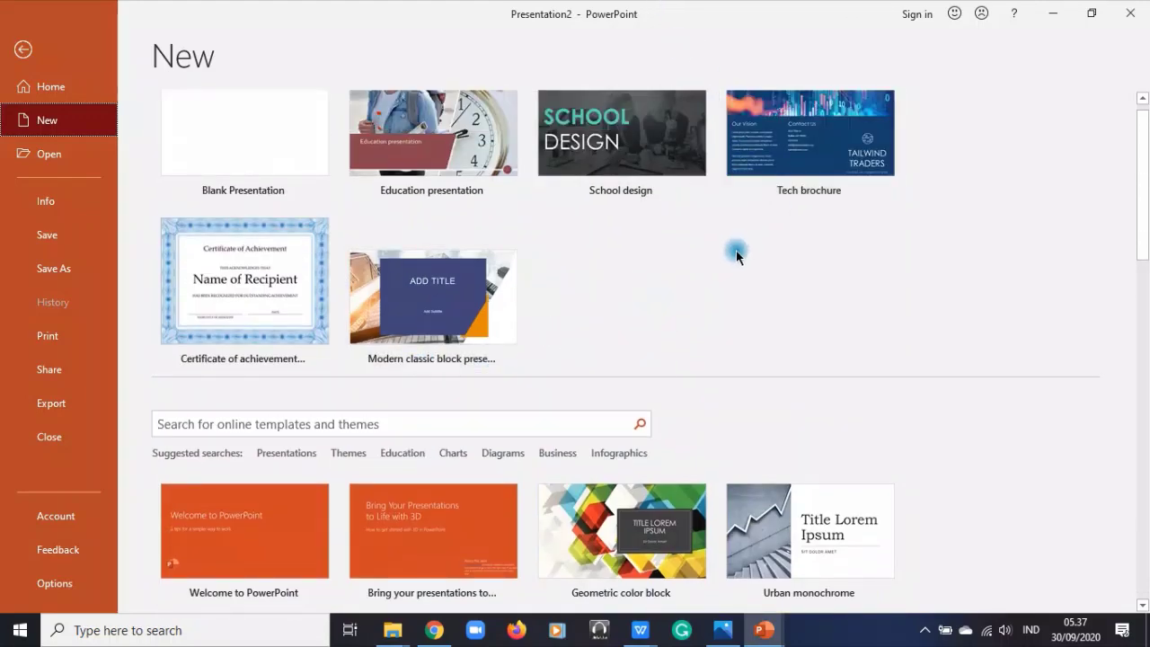
scroll(623, 328, down, 2)
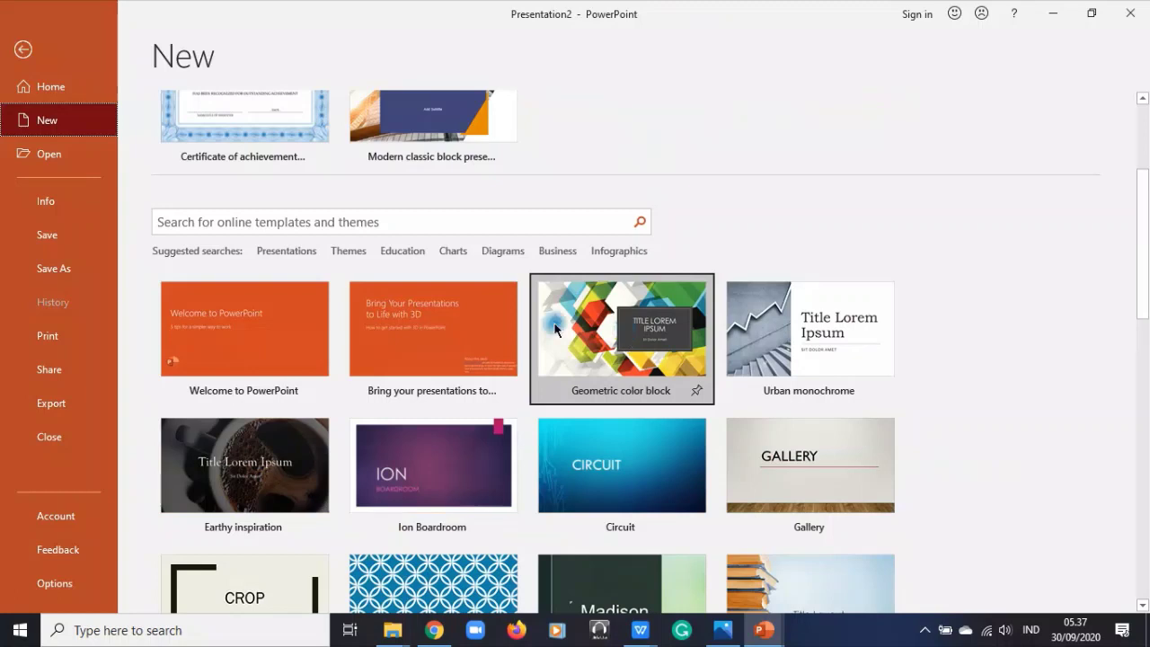
click(622, 251)
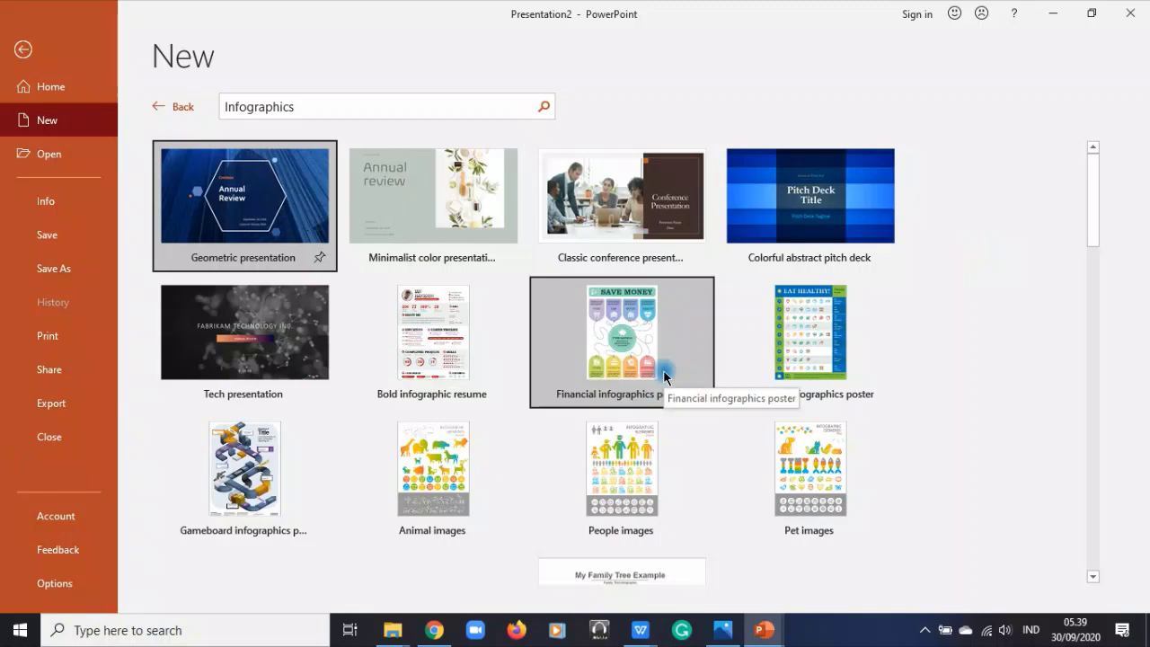
click(621, 333)
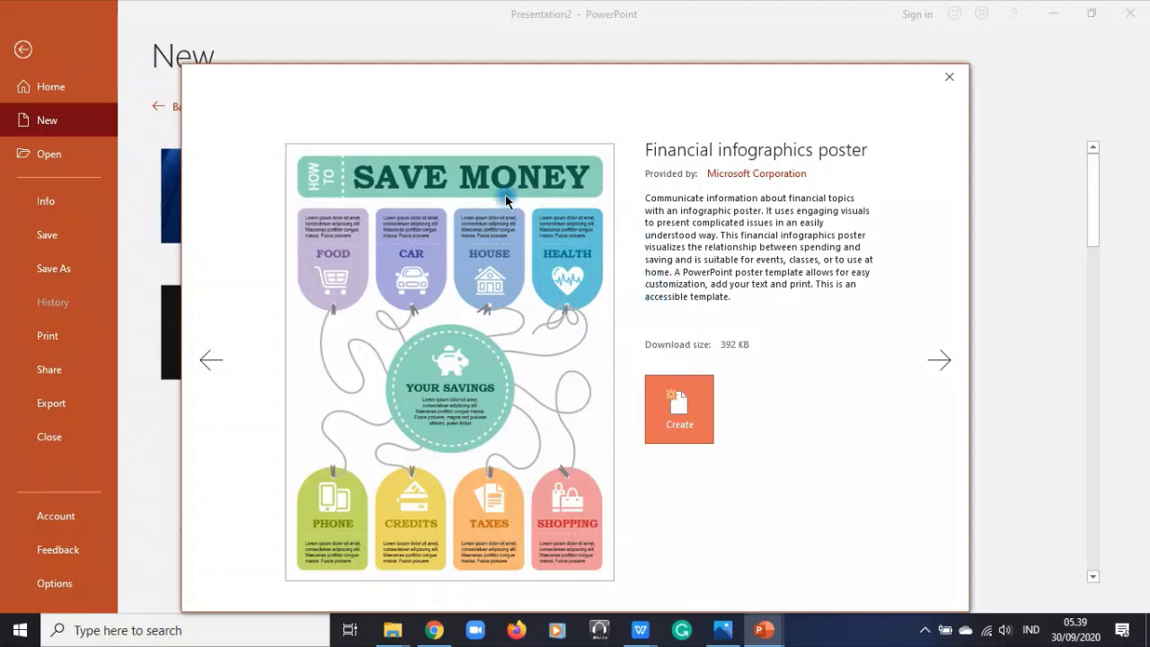
click(690, 413)
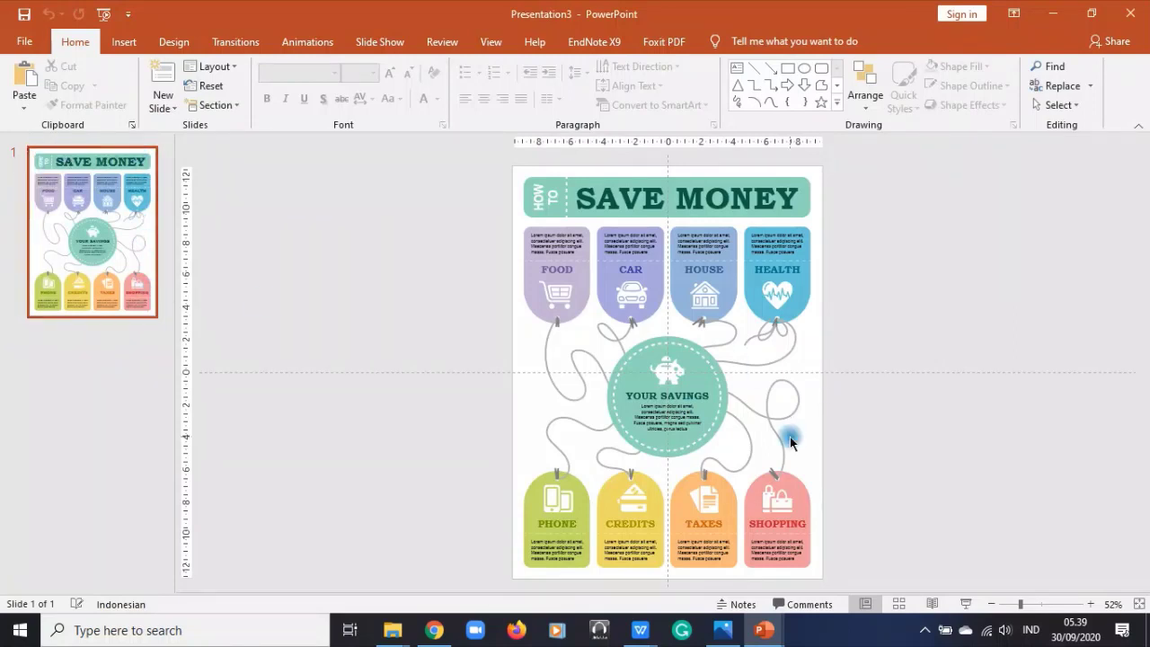
click(124, 45)
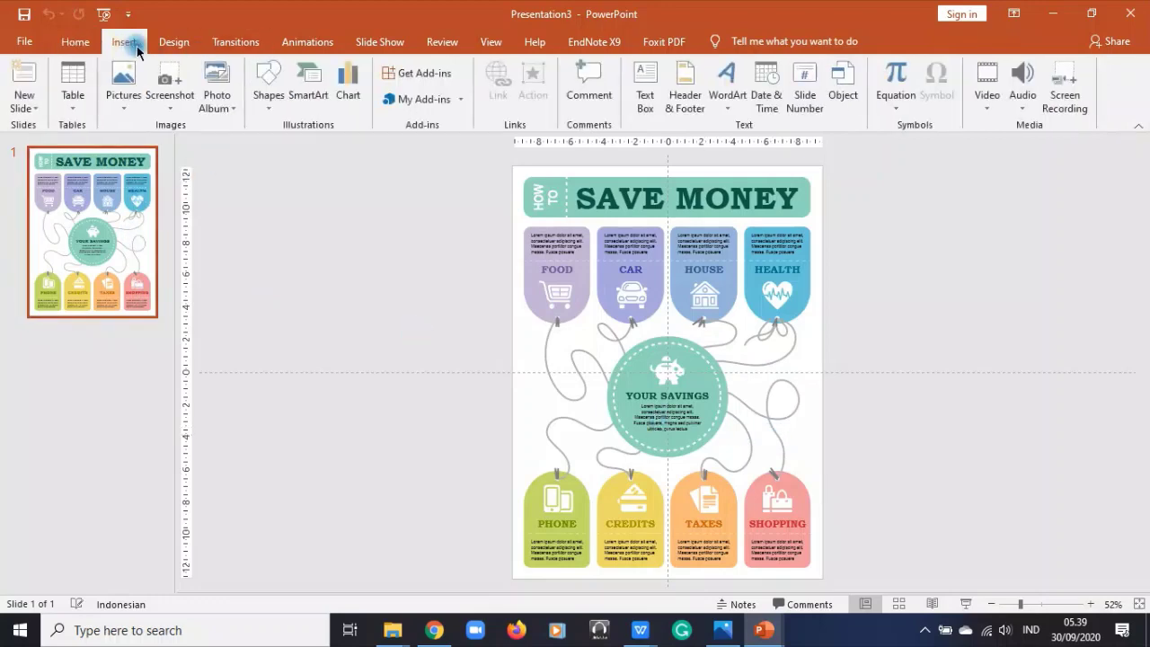
click(167, 42)
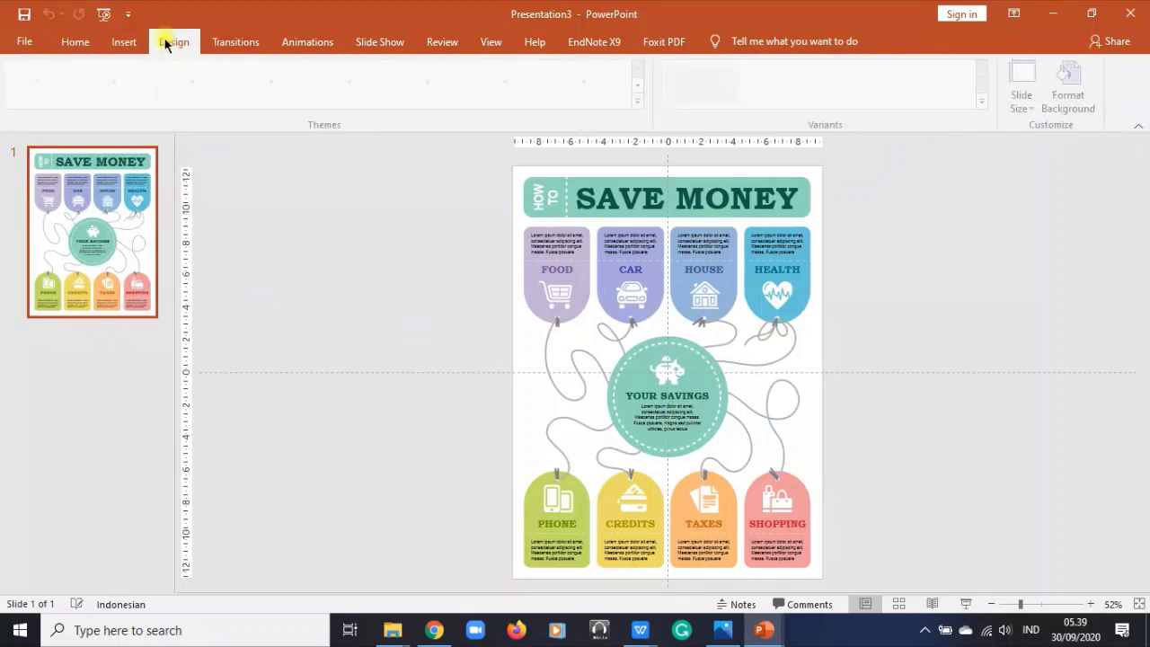
click(243, 43)
click(303, 42)
click(366, 44)
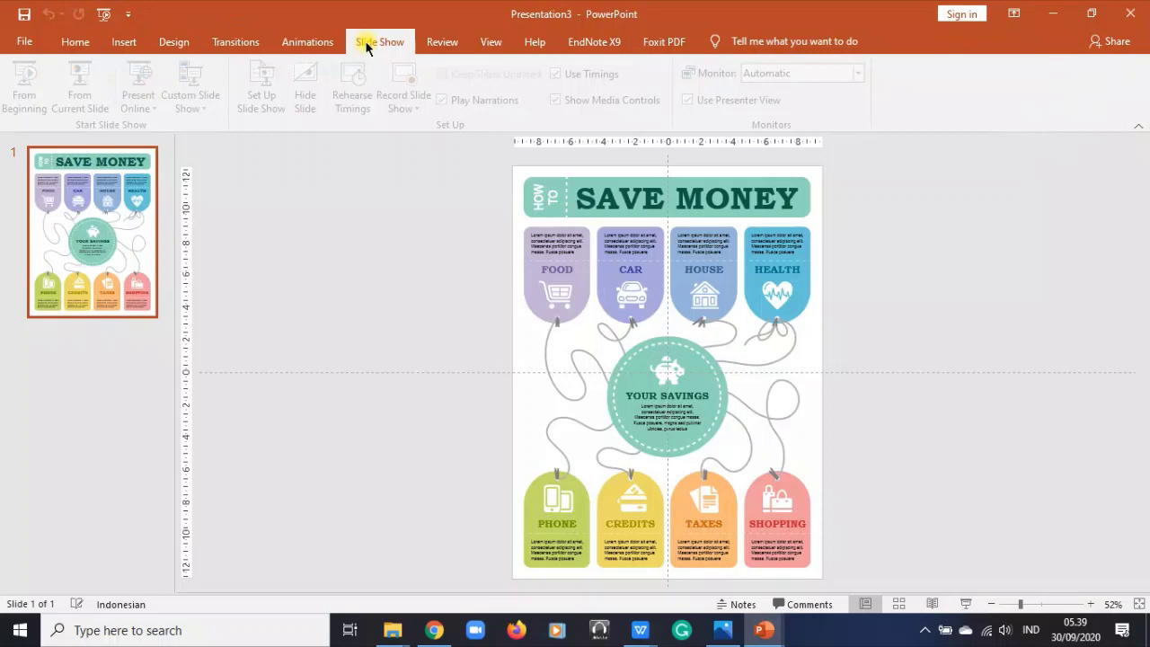
click(489, 41)
click(536, 41)
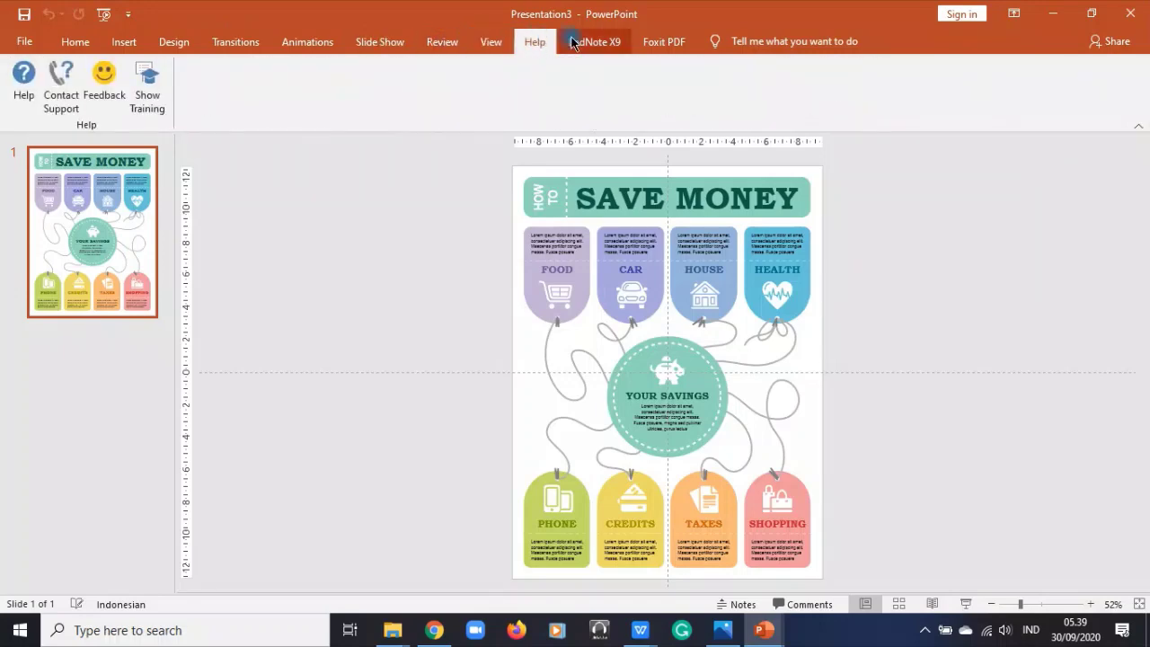
click(25, 41)
click(25, 47)
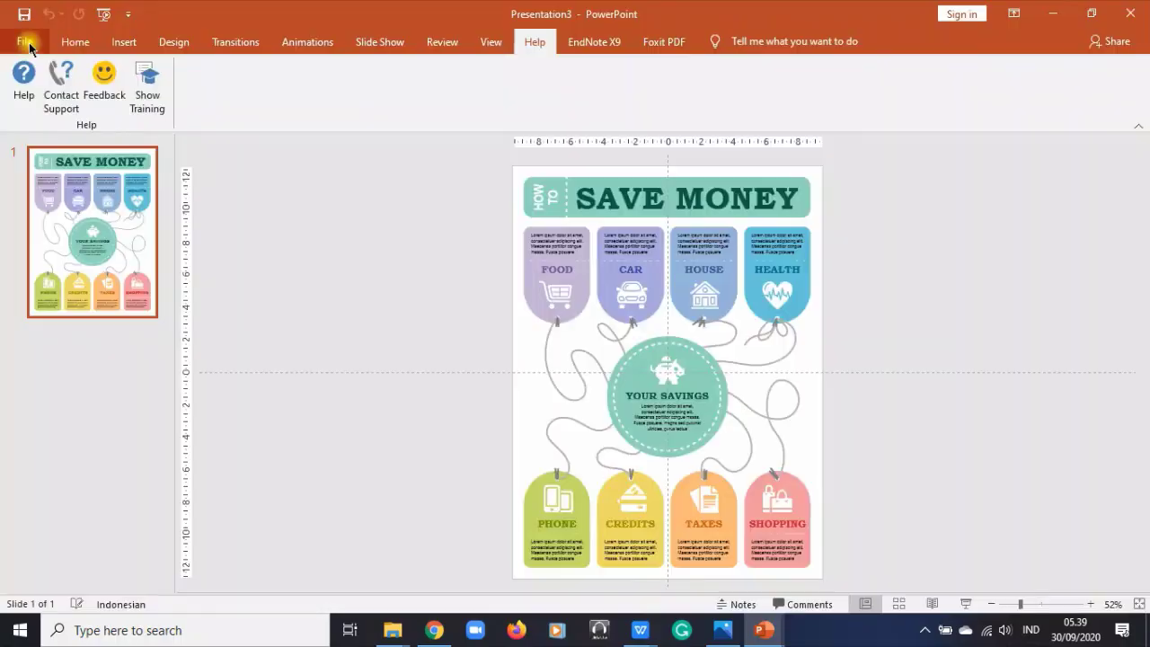
click(74, 40)
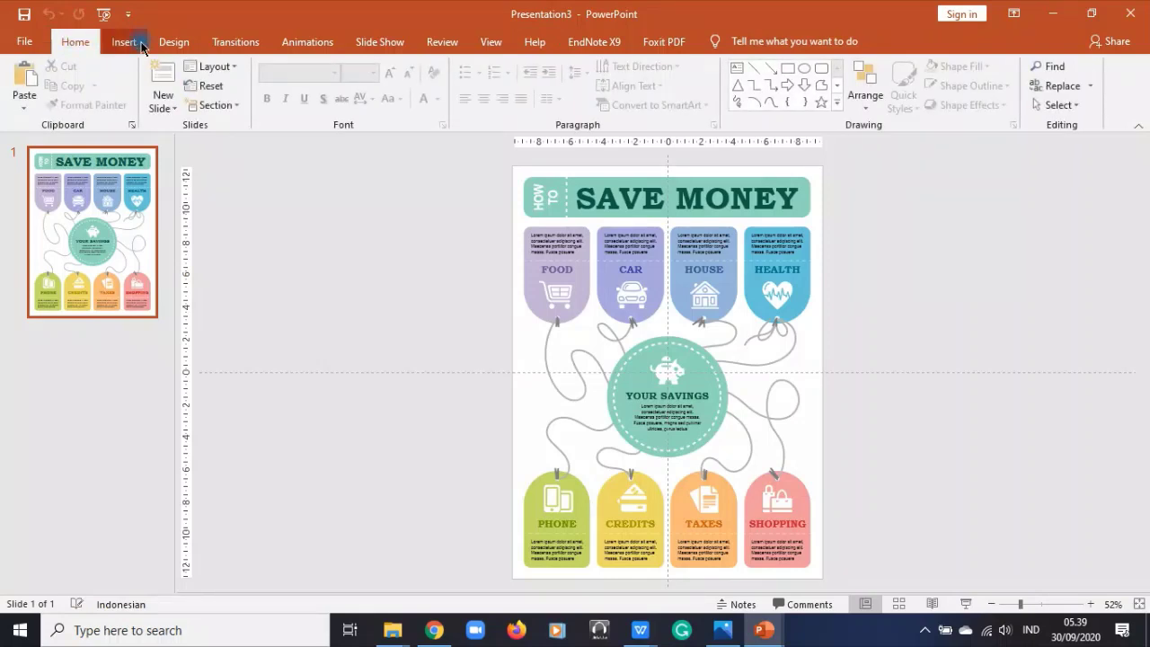
click(103, 265)
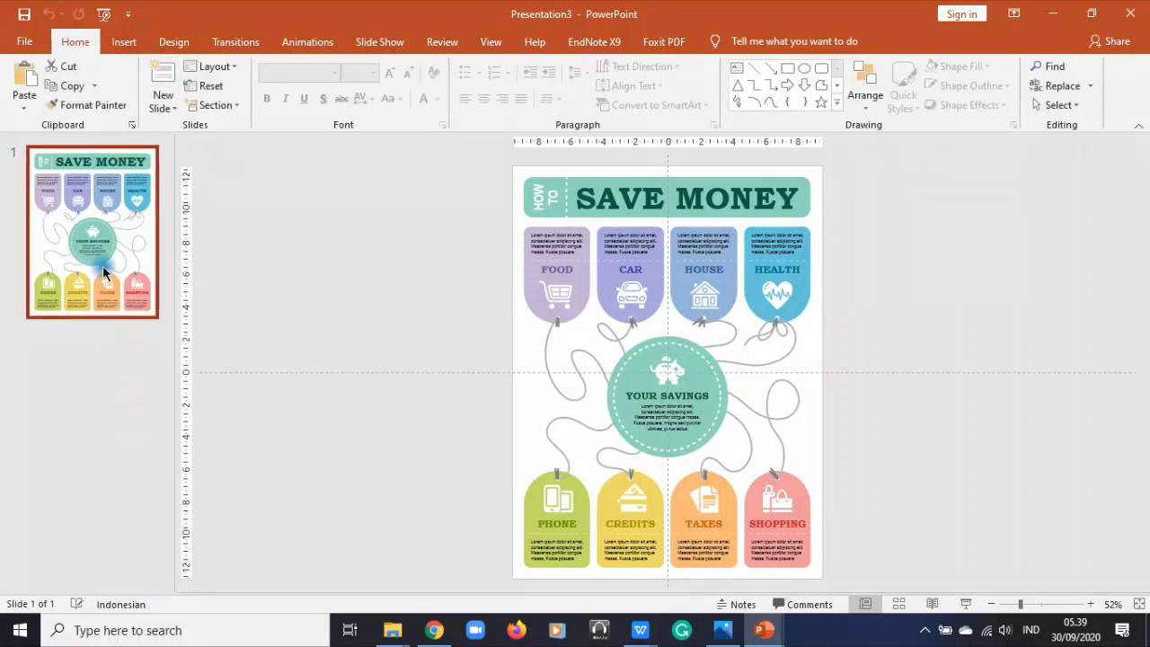
- Review the options for protecting the presentation in its file information, without applying any of them
click(31, 41)
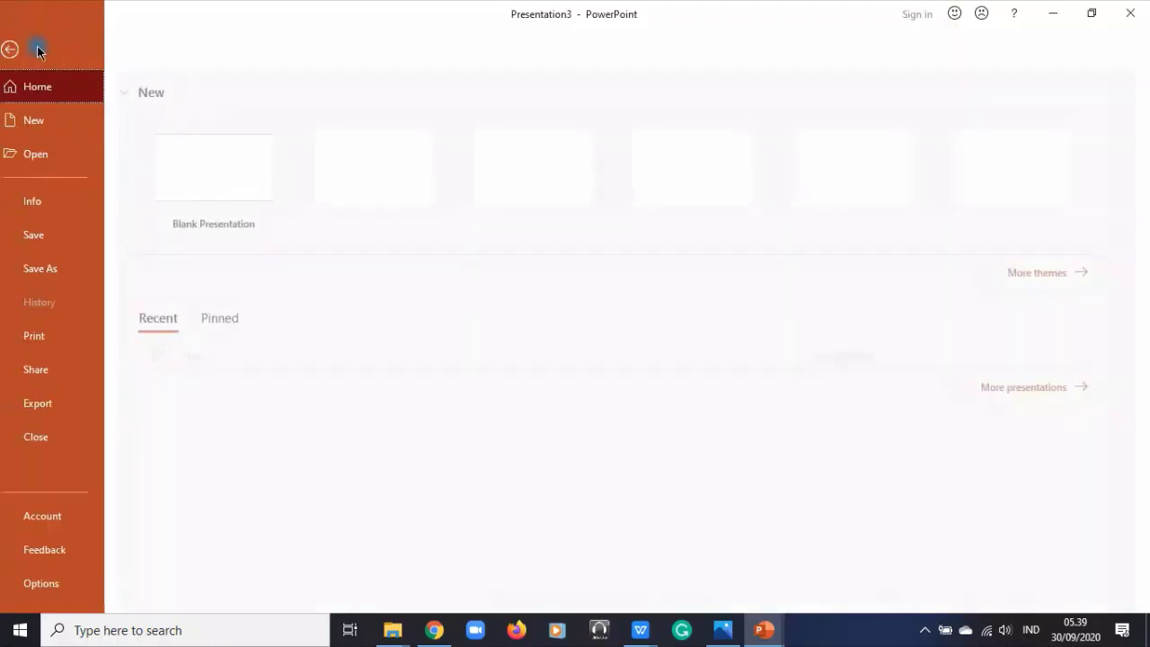
click(78, 208)
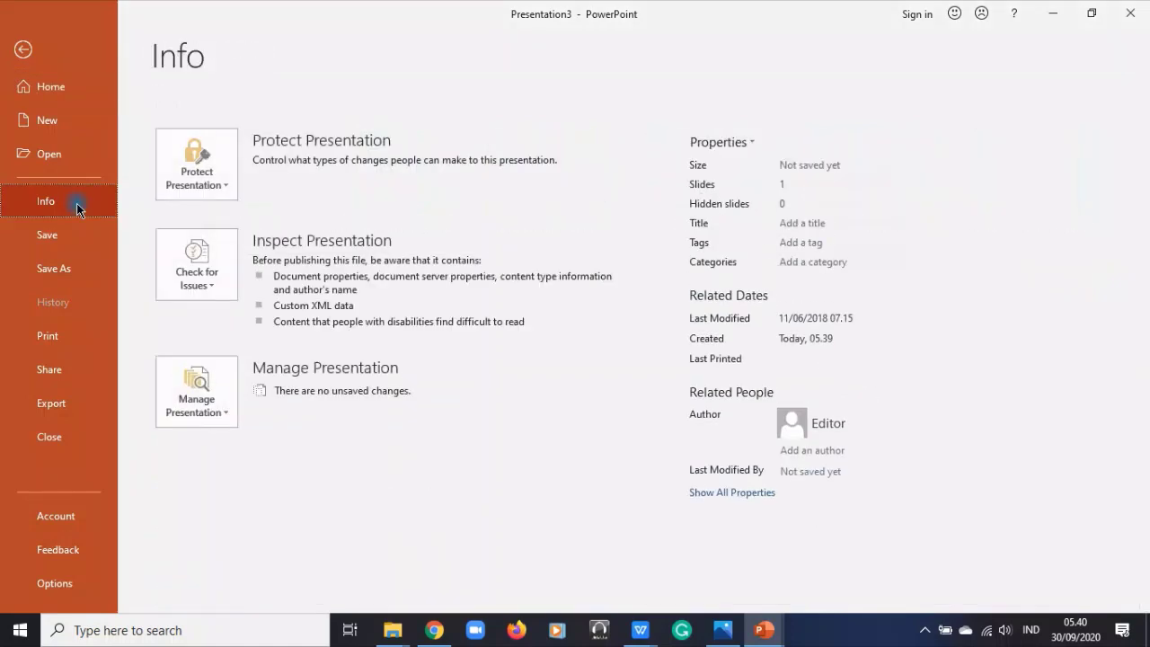
click(228, 187)
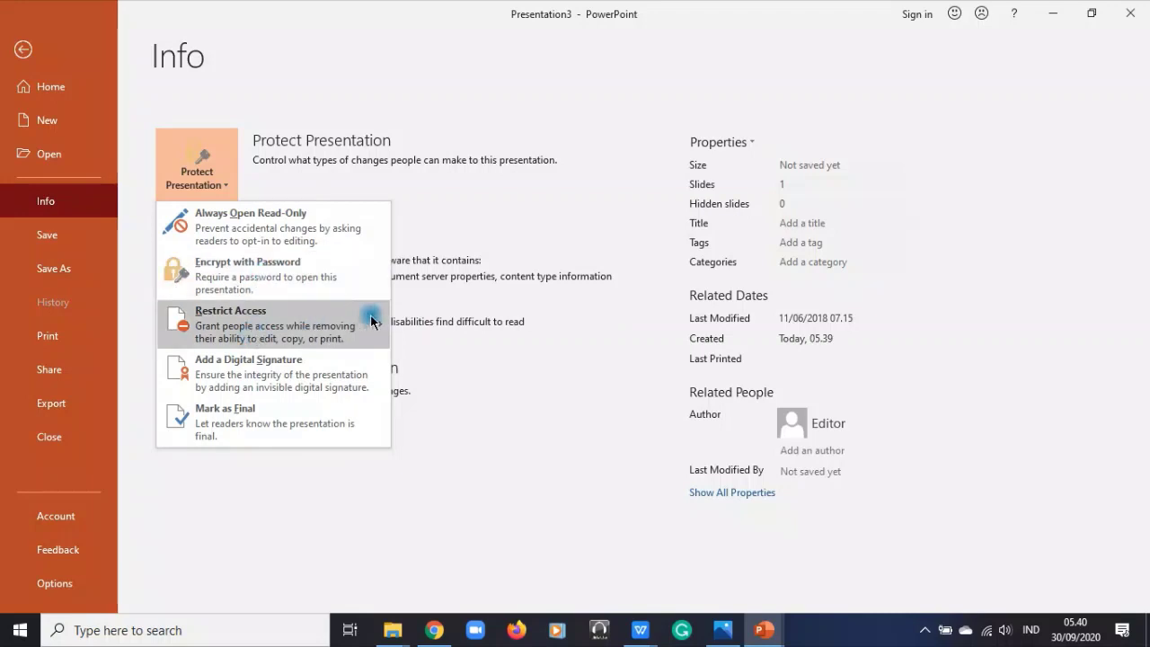
mouse_move(389, 328)
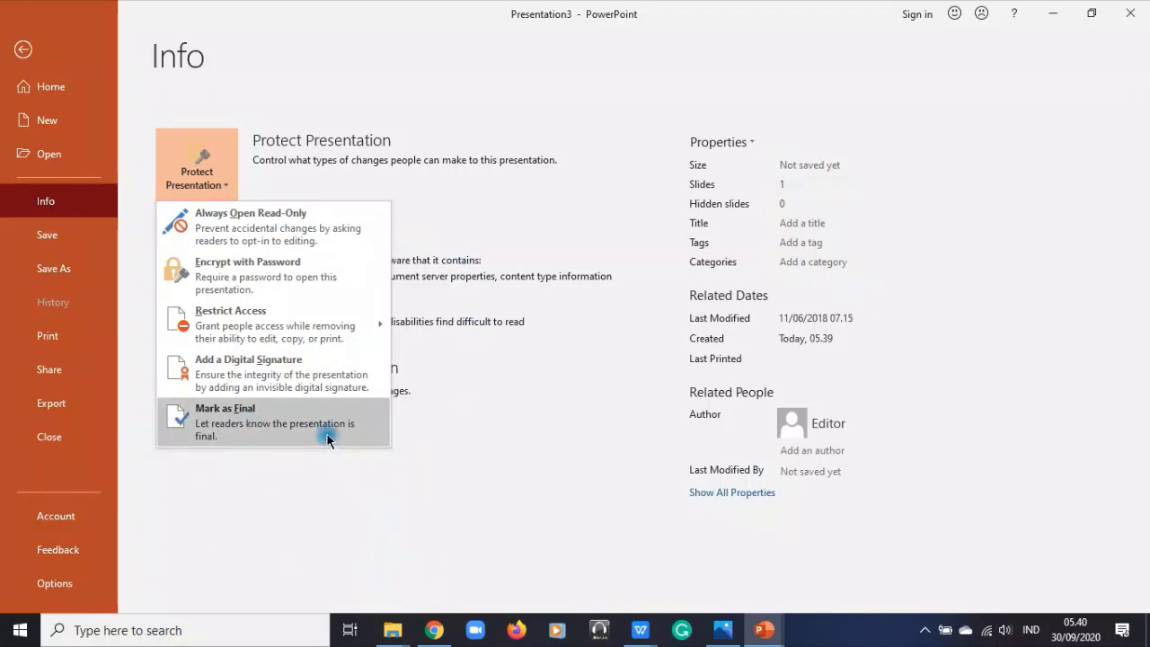
click(483, 521)
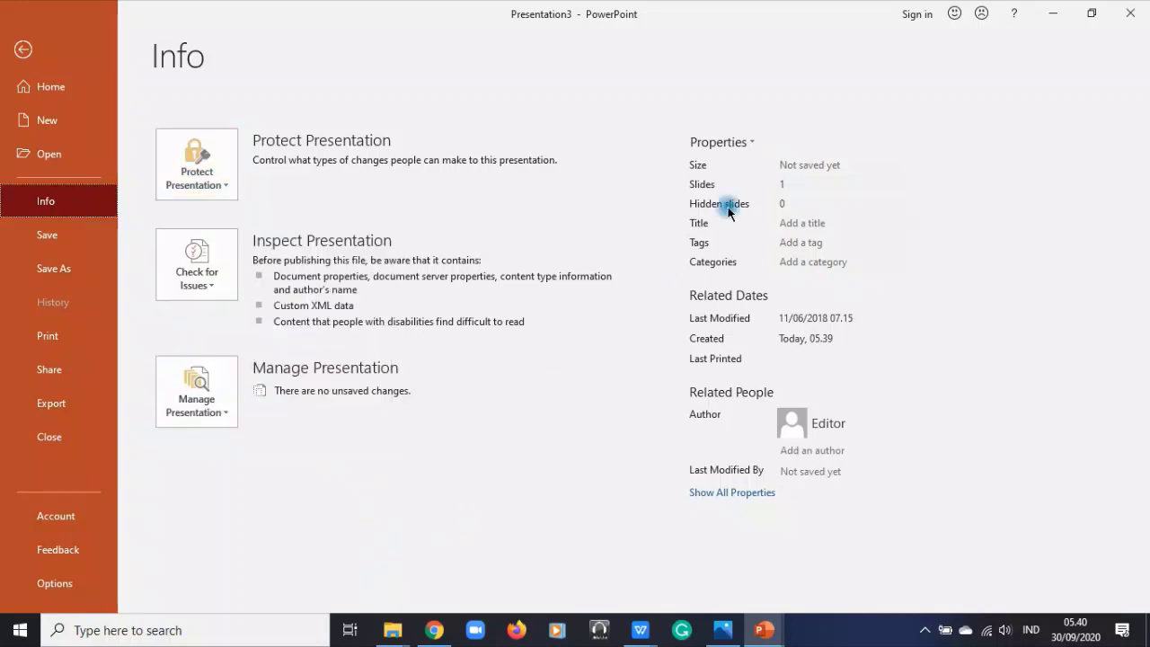
- Open the presentation's advanced properties and review its summary fields and statistics
click(739, 143)
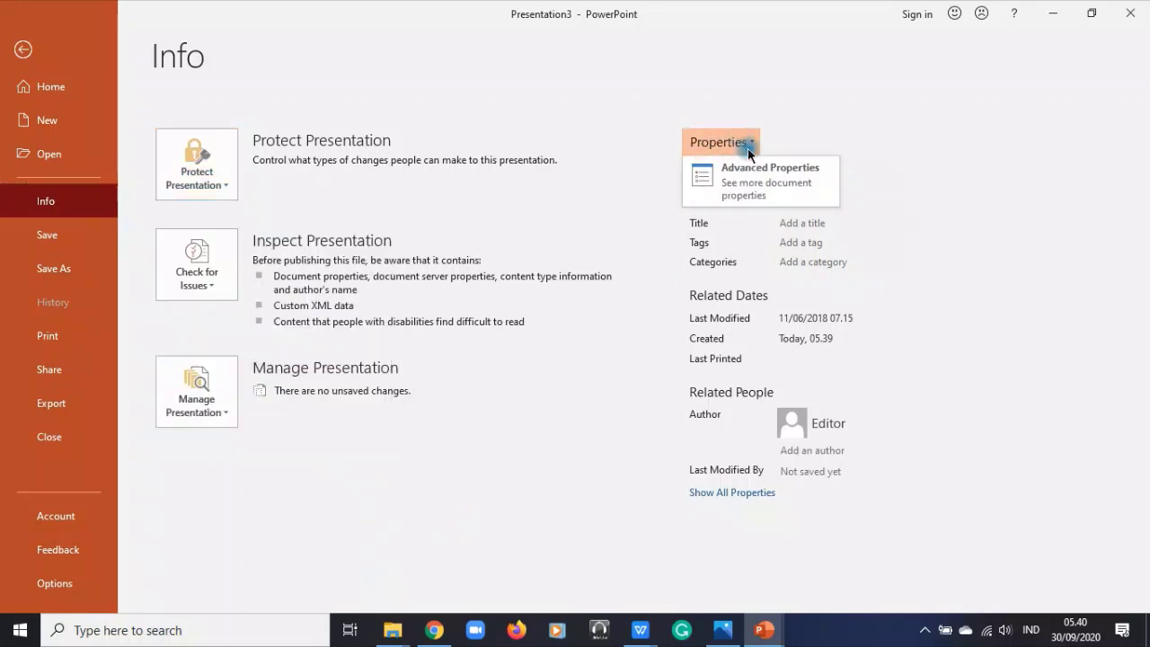
click(763, 184)
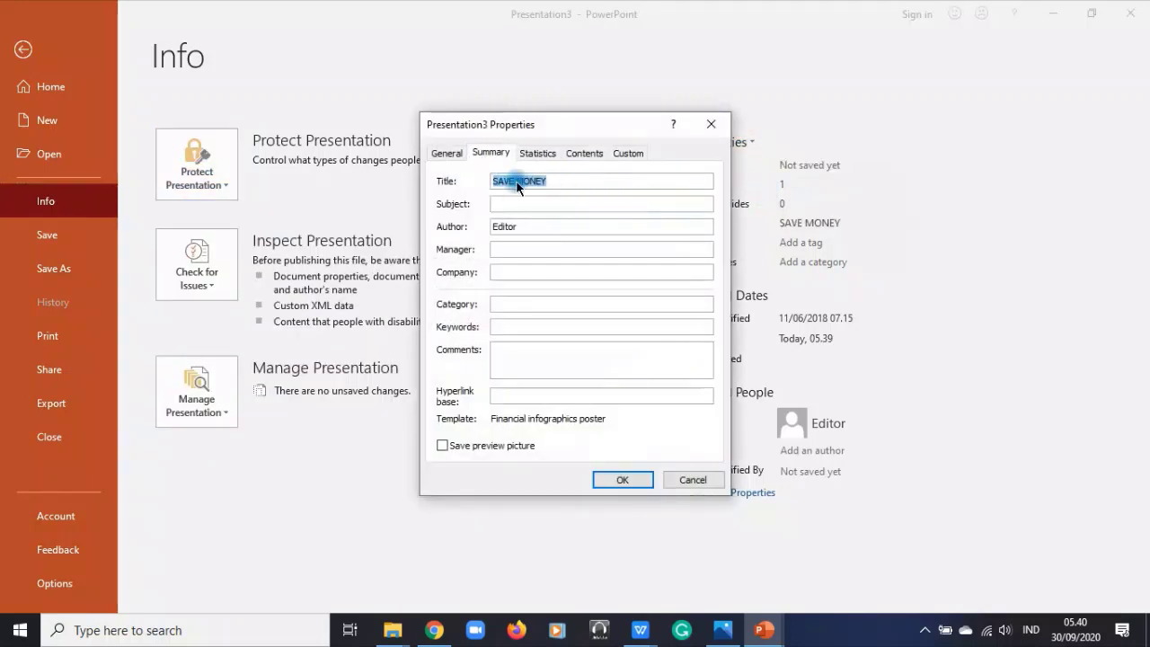
click(556, 203)
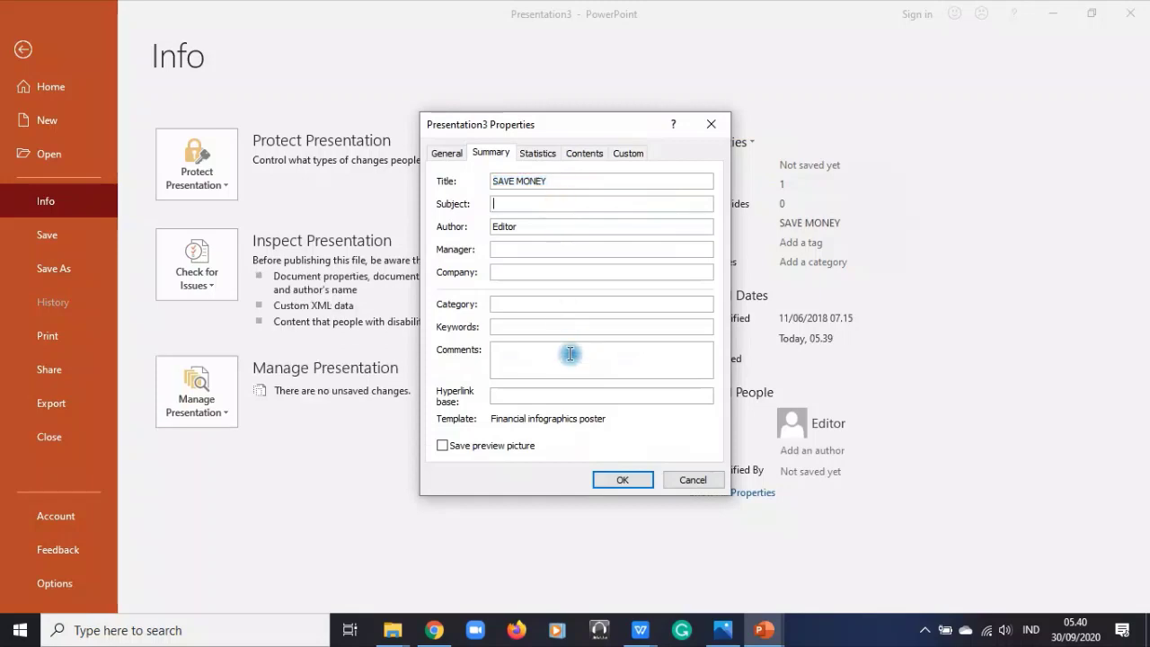
click(541, 154)
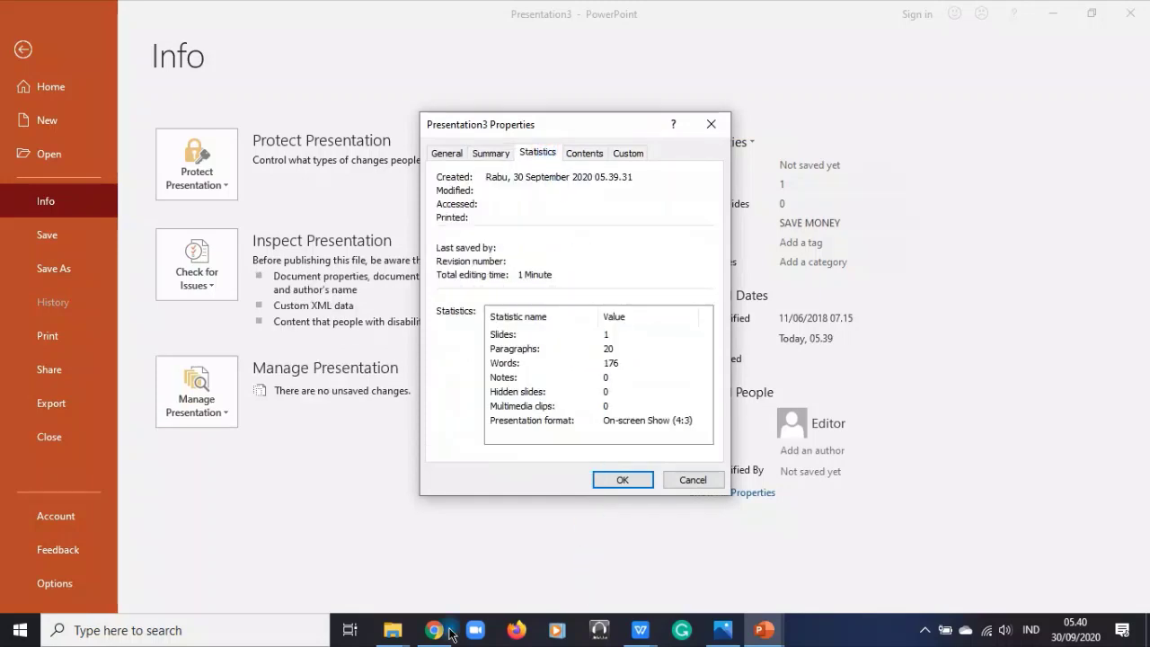
- Switch to File Explorer and show the Komunikasi Bisnis (reguler 1F 1G) folder in details view, with the Name column fitted to its contents
mouse_move(400, 631)
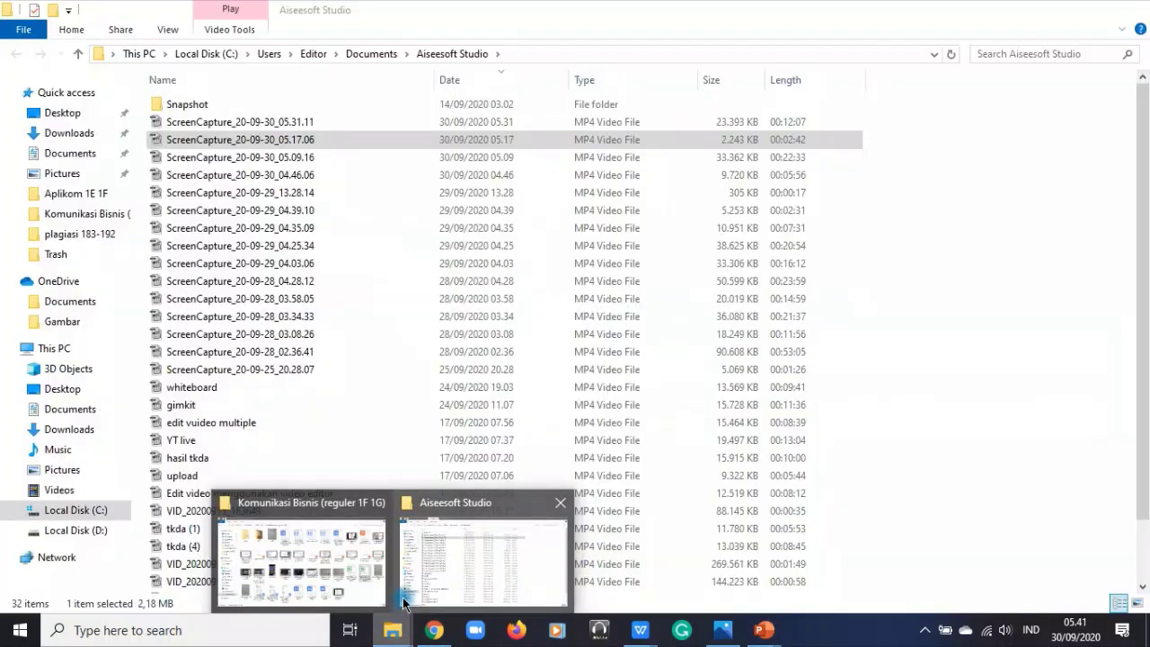
click(326, 579)
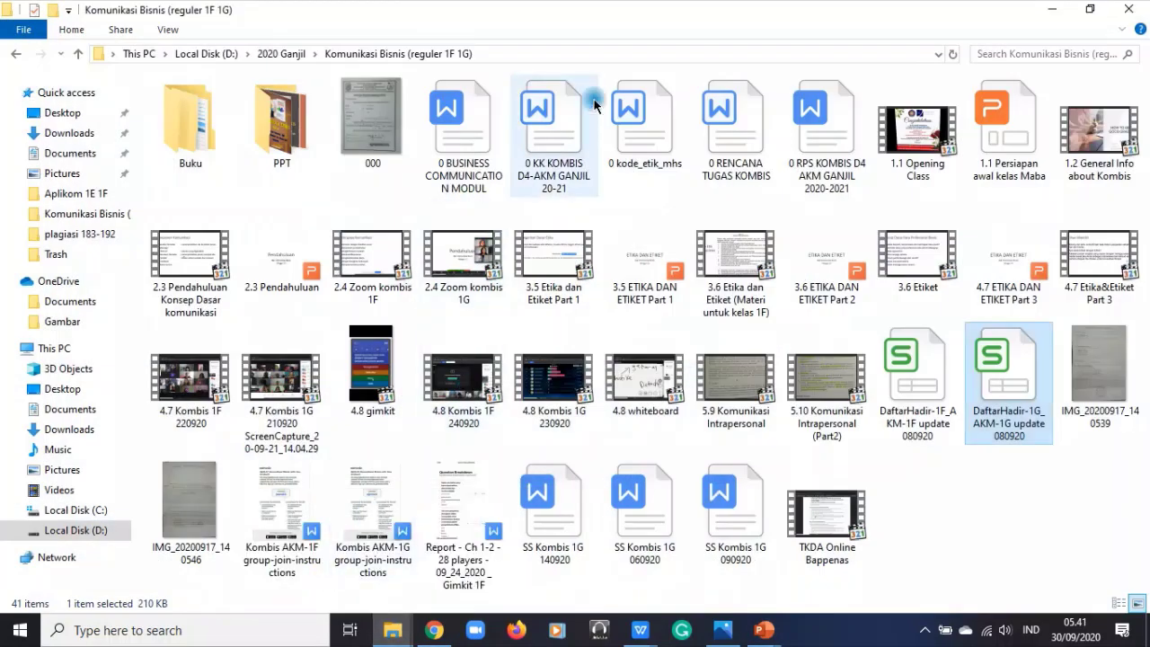
click(1118, 603)
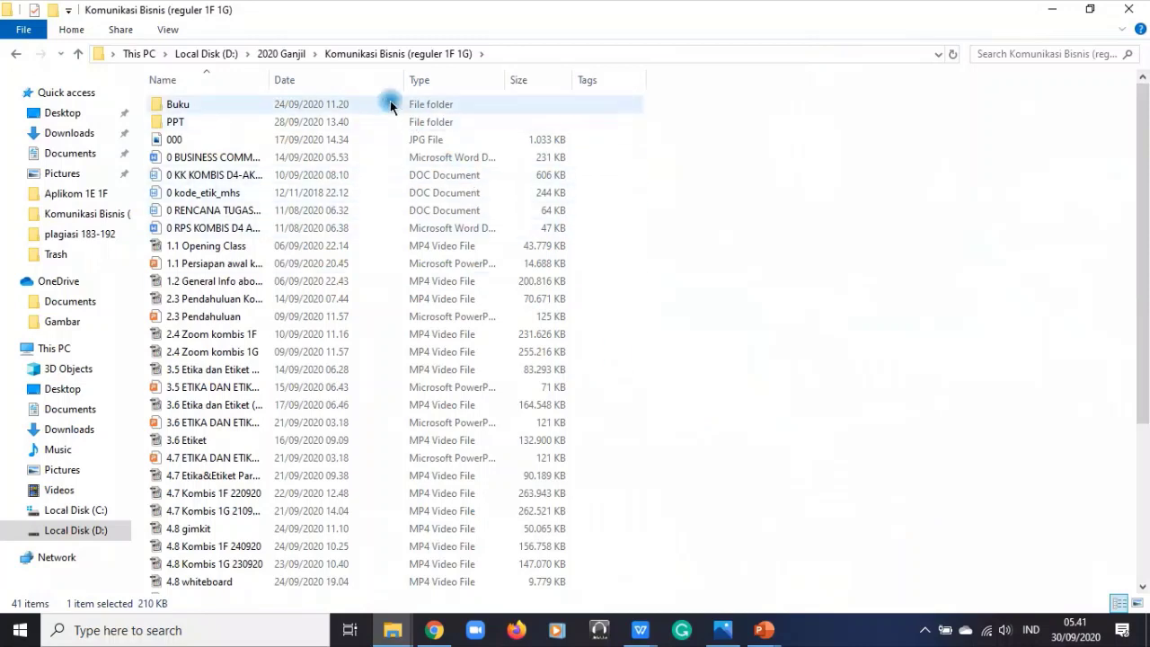
double_click(269, 80)
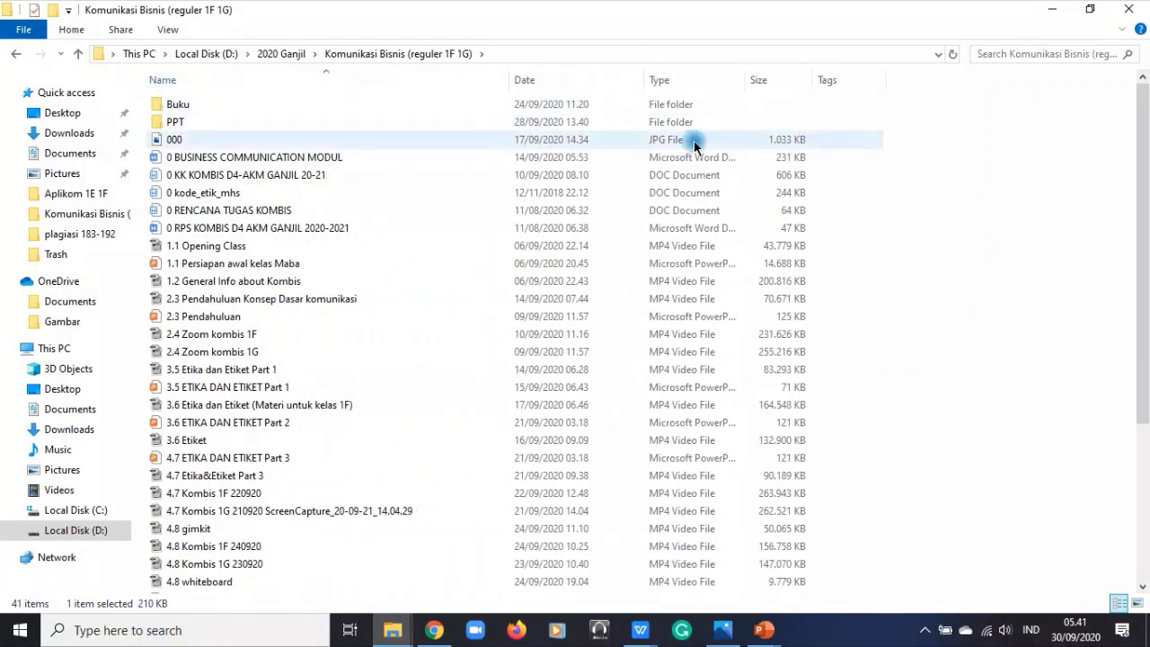
- Switch back to PowerPoint and examine the general, statistics and contents information in the Presentation3 properties
click(774, 631)
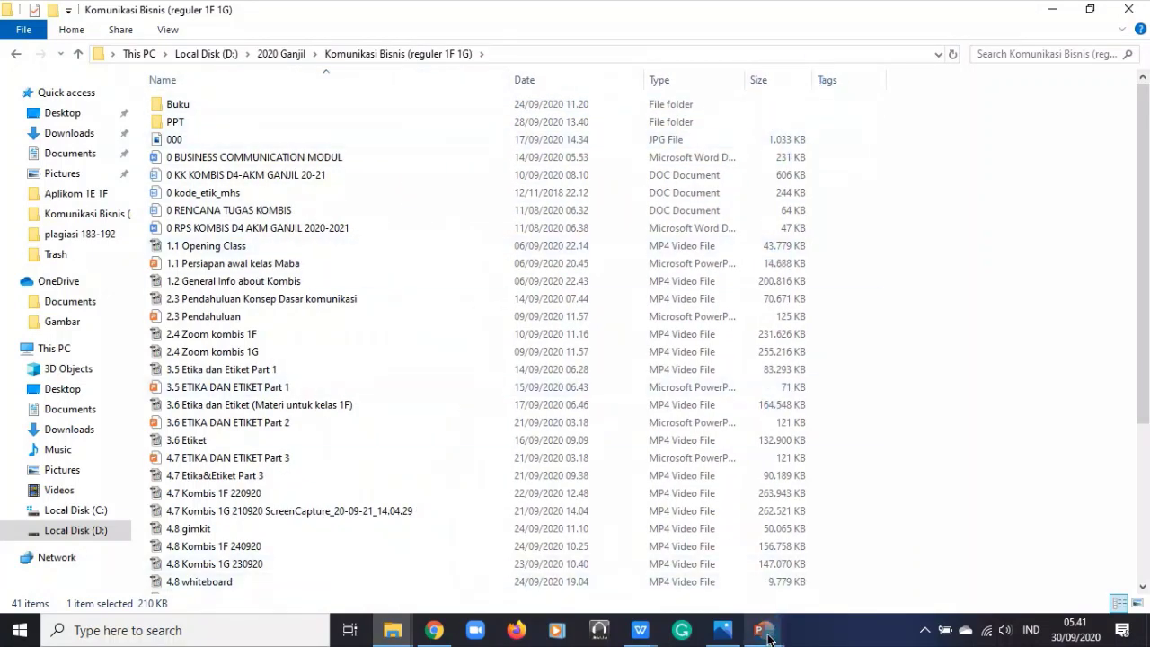
click(984, 528)
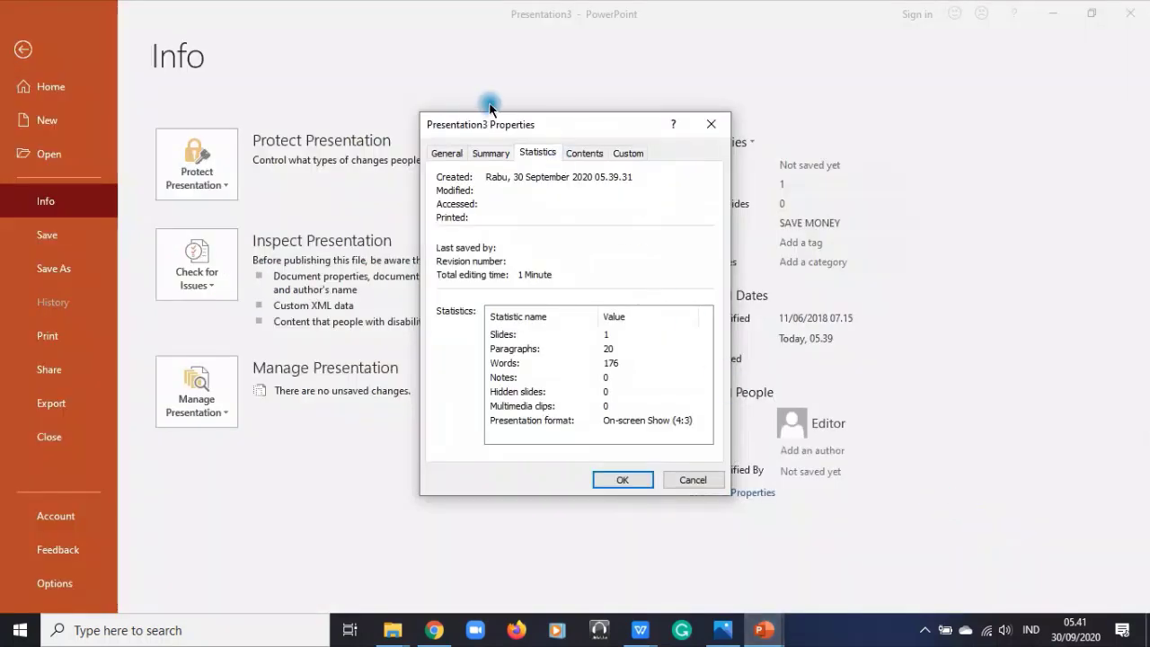
click(447, 153)
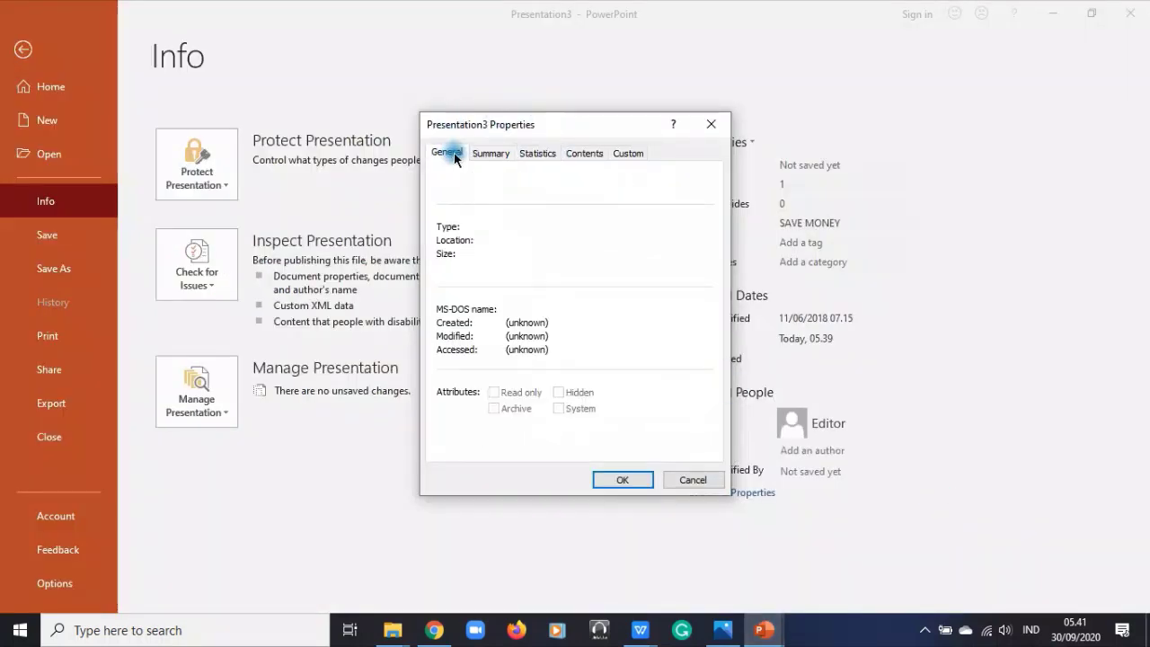
click(490, 155)
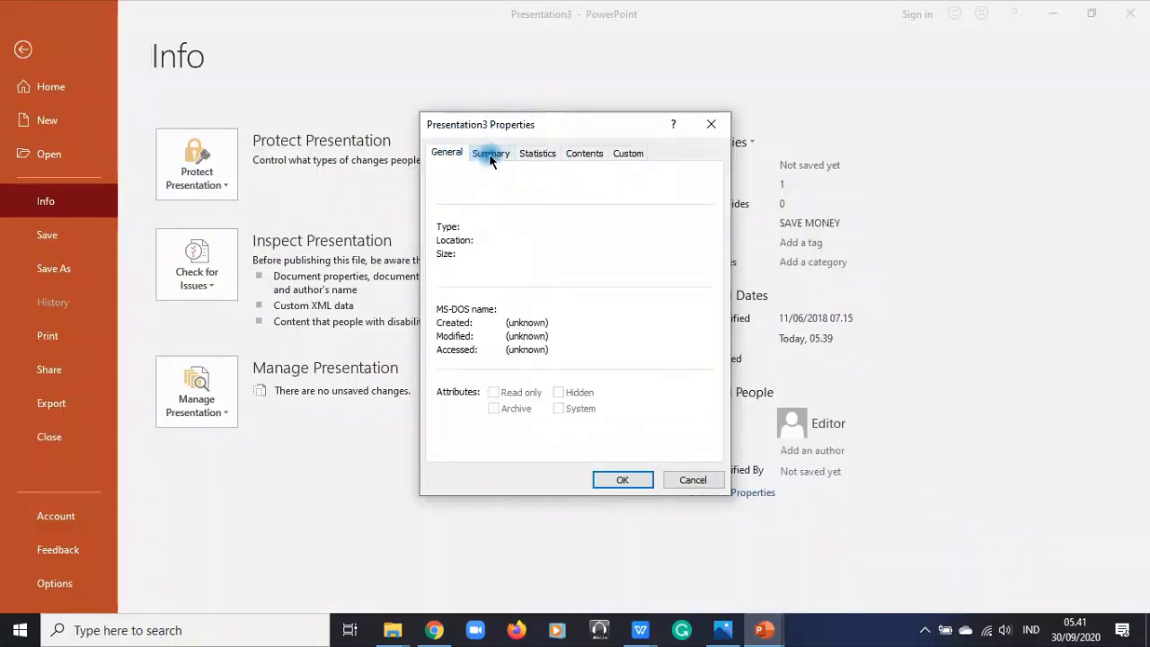
click(542, 154)
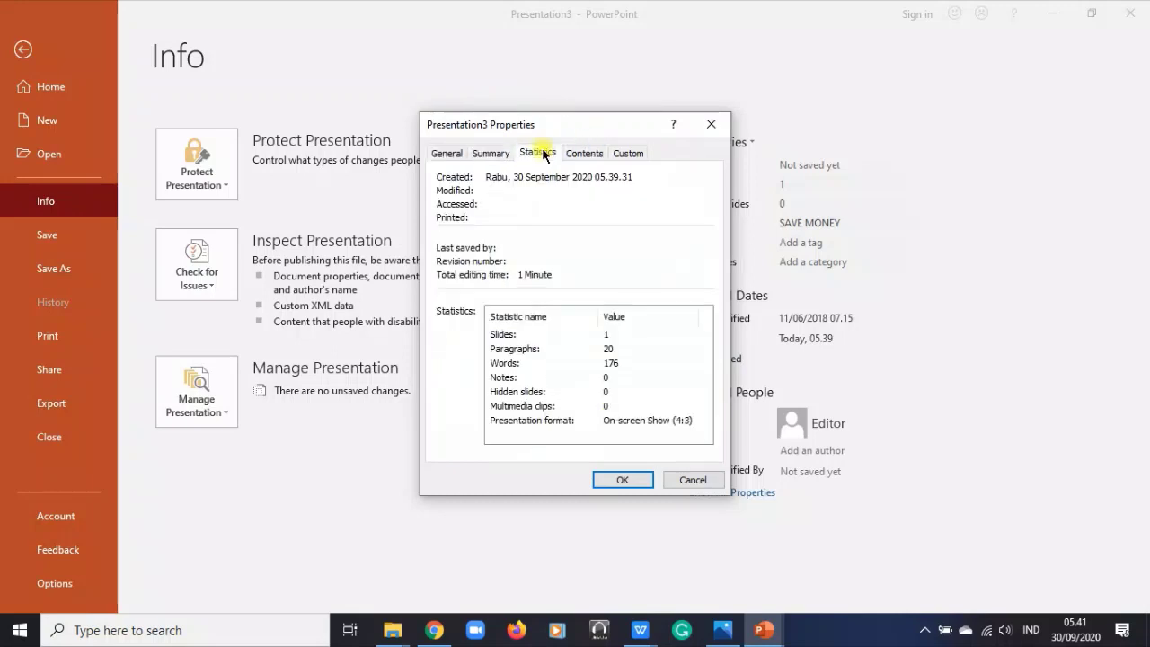
click(539, 154)
click(590, 156)
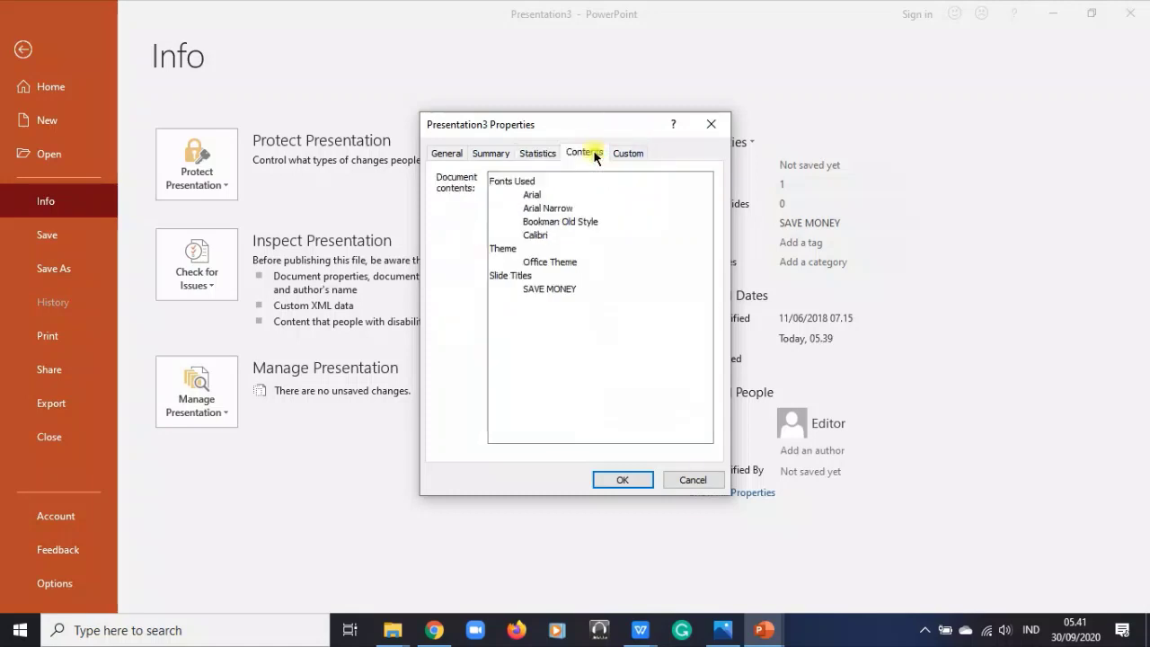
- Examine the custom document properties, close the properties without changes, and view the options for managing the presentation
click(629, 154)
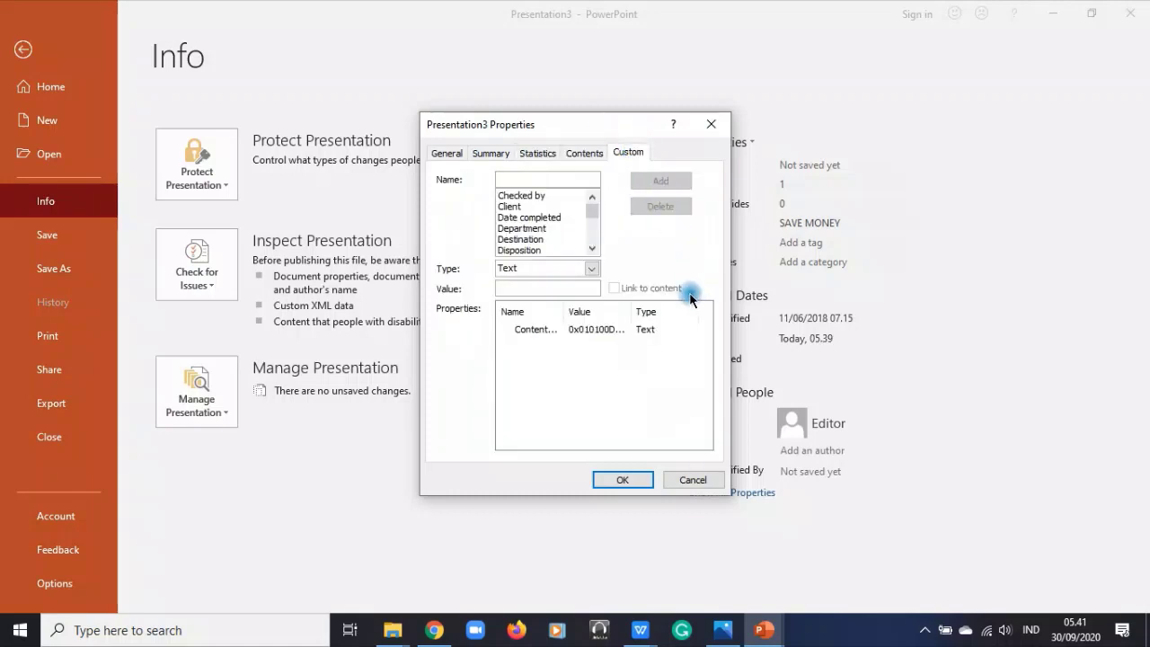
scroll(536, 202, down, 6)
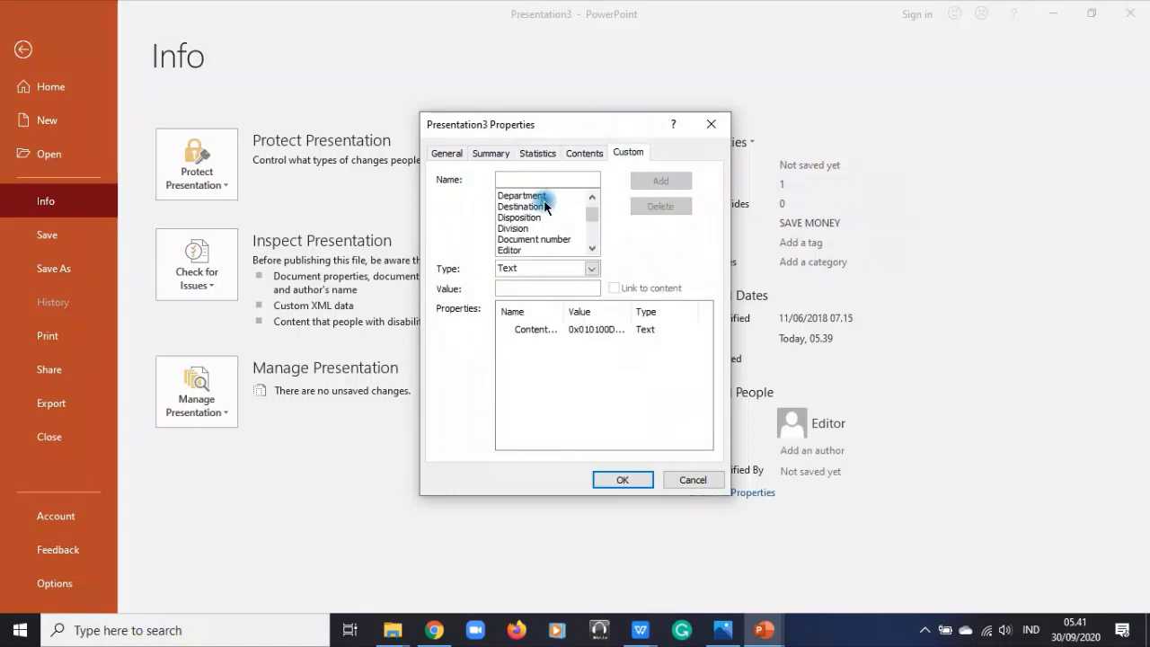
click(695, 479)
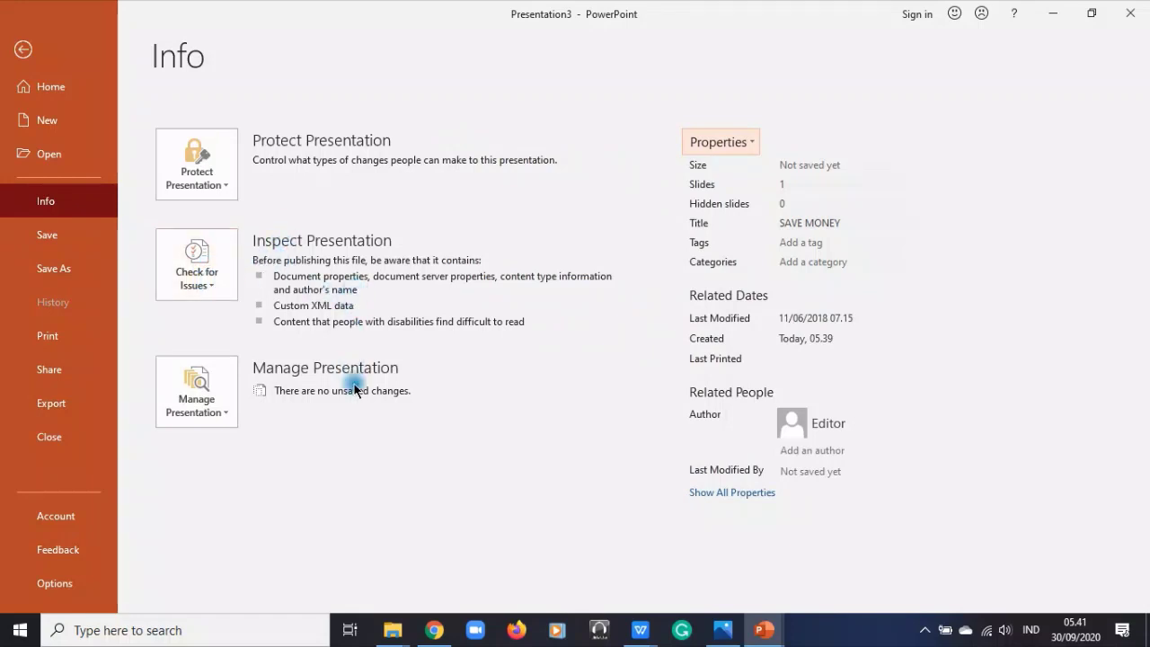
click(218, 419)
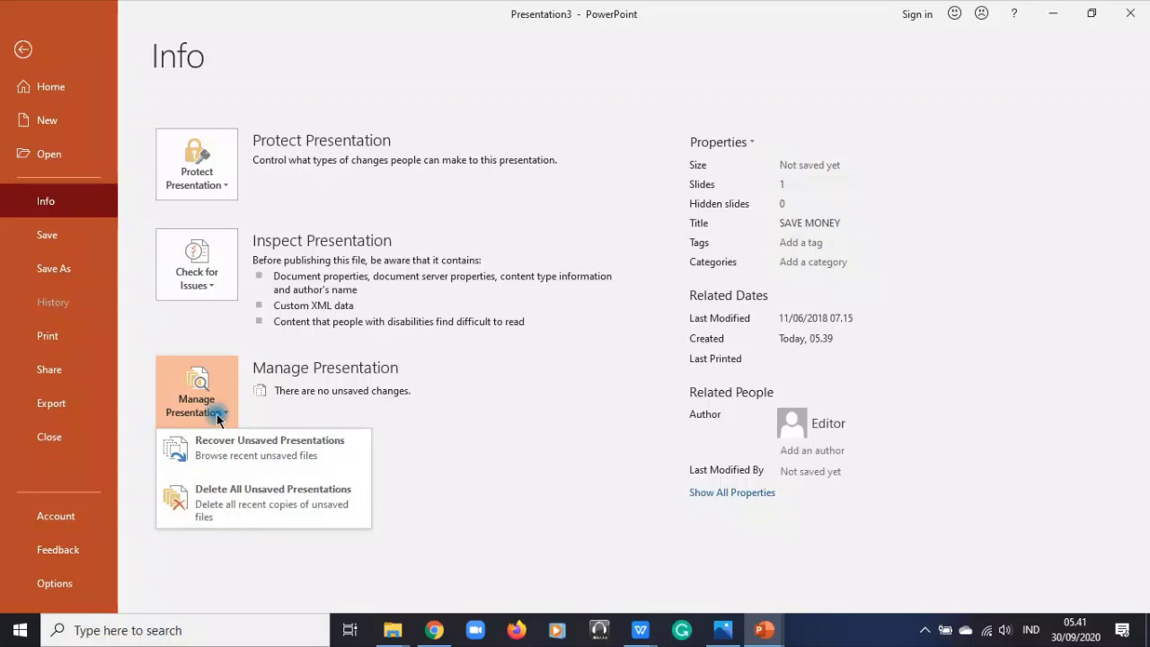
click(225, 285)
- Start saving the presentation in the PPT folder, view the available file types, then cancel and return to the slide
click(42, 235)
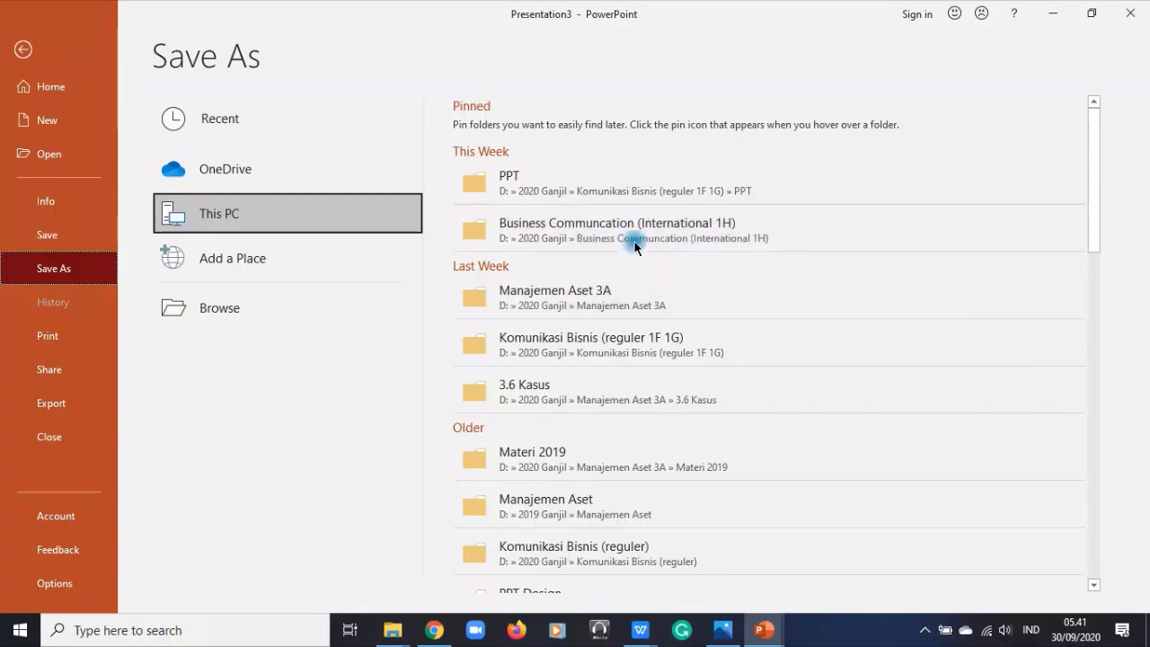
click(585, 185)
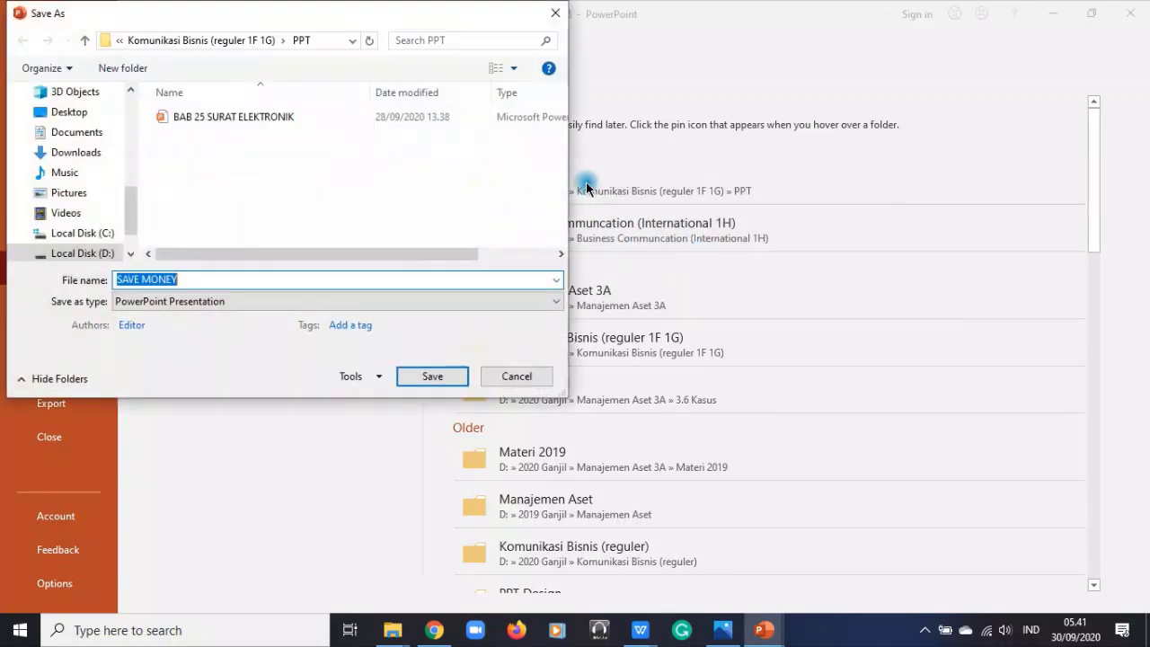
click(181, 303)
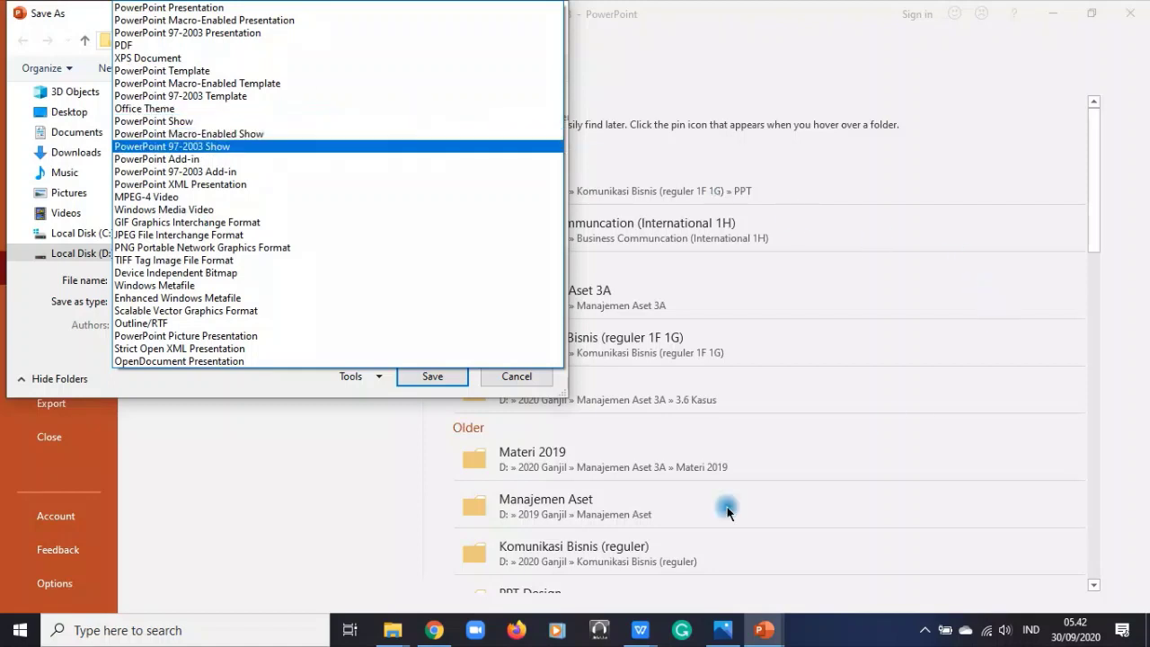
click(430, 503)
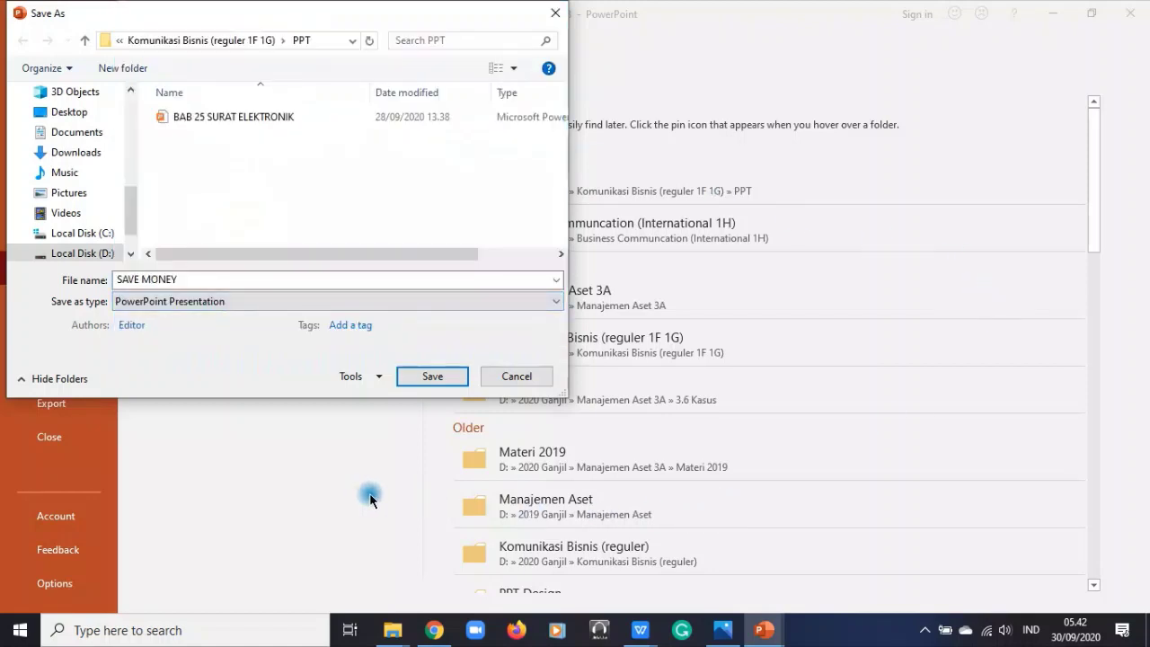
click(539, 376)
click(9, 49)
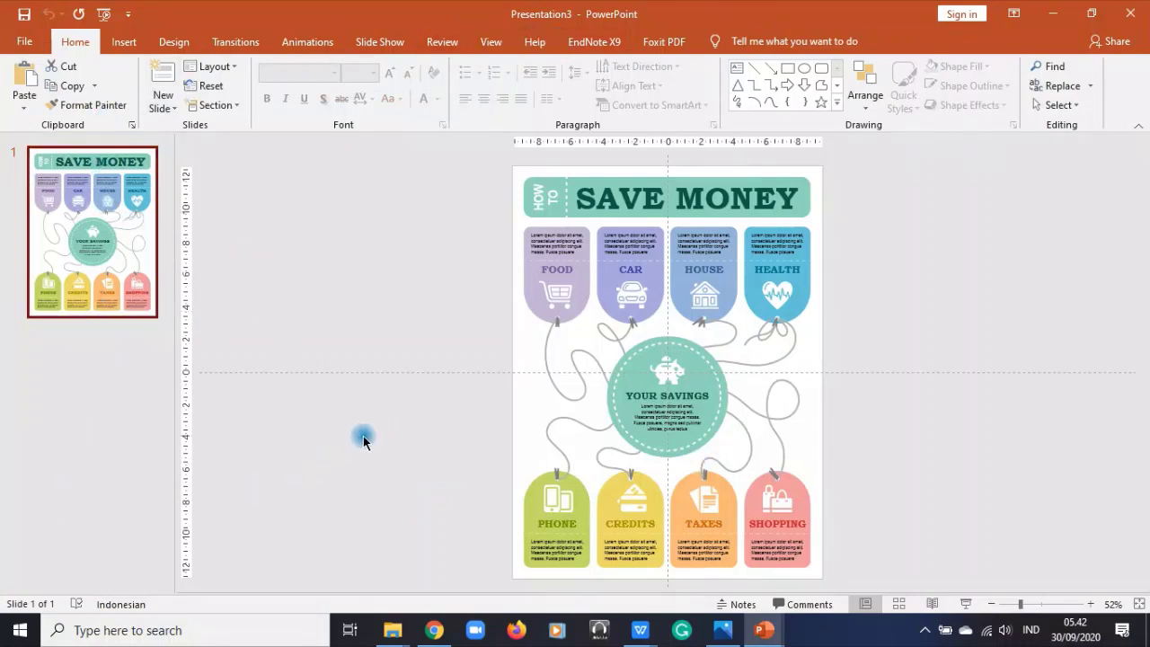
- Start saving a copy in the PPT folder again and go through the available file types, selecting MPEG-4 Video
click(27, 43)
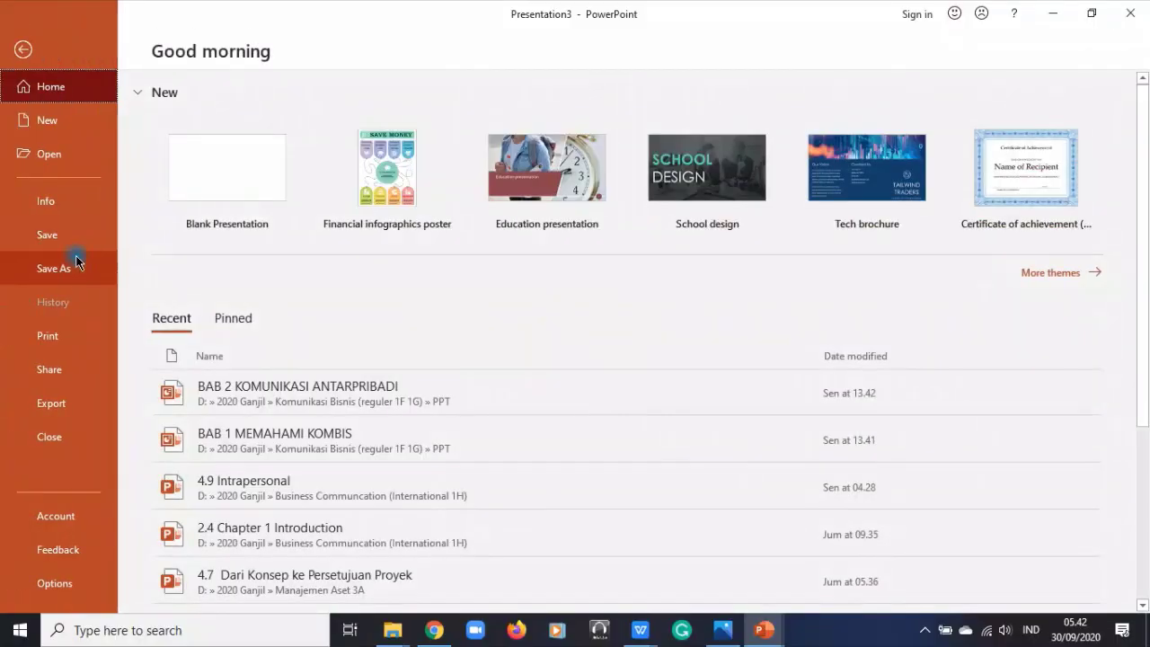
click(79, 269)
click(488, 185)
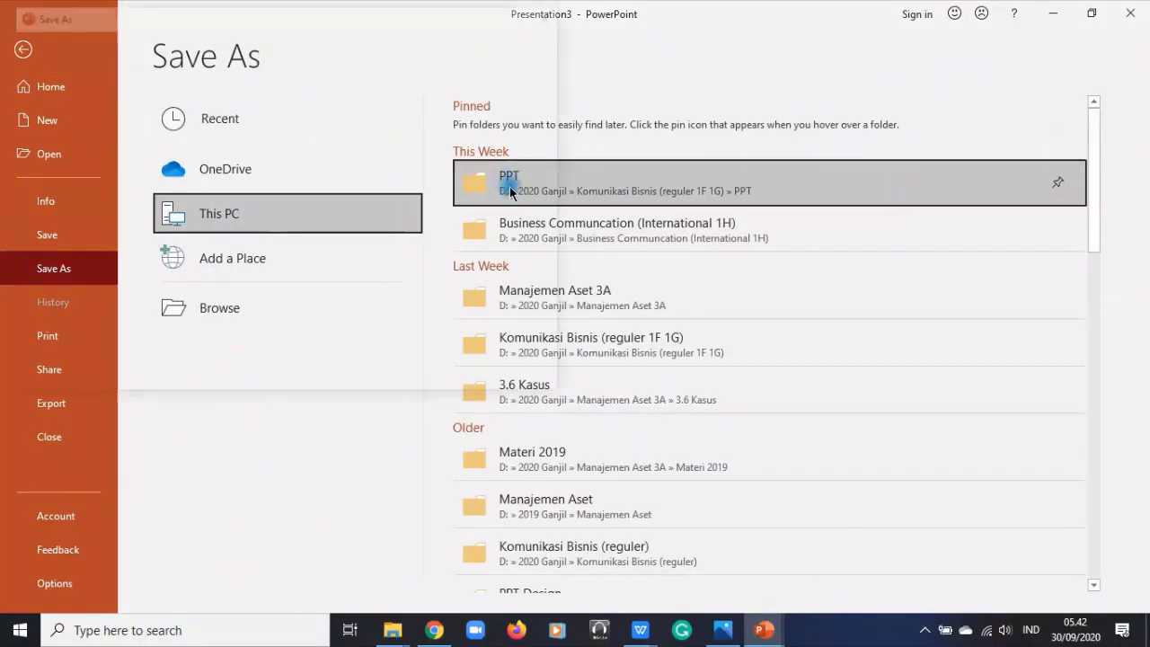
click(186, 301)
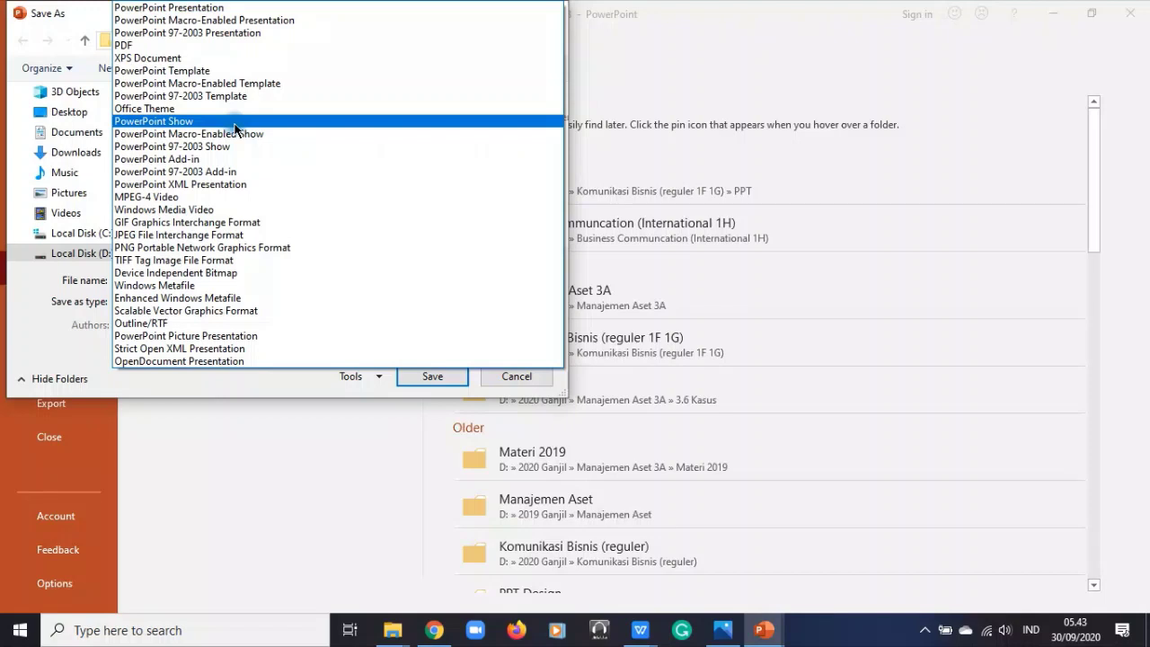
key(Down)
key(Down)
key(Down)
key(Down)
key(Down)
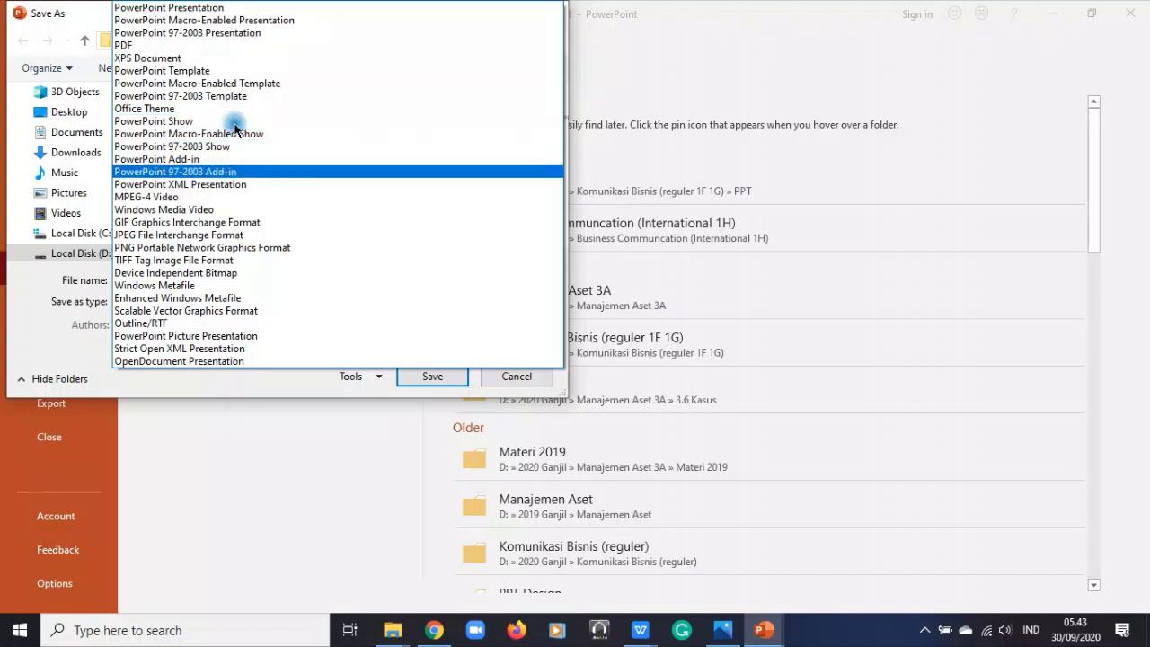
key(Down)
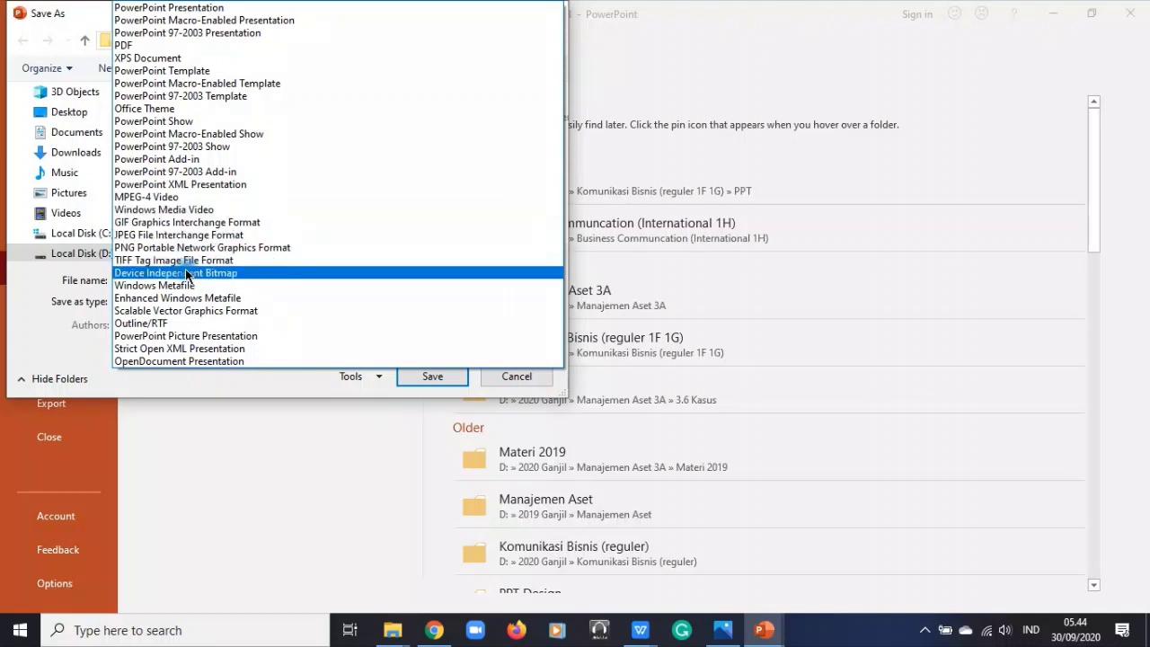
click(517, 385)
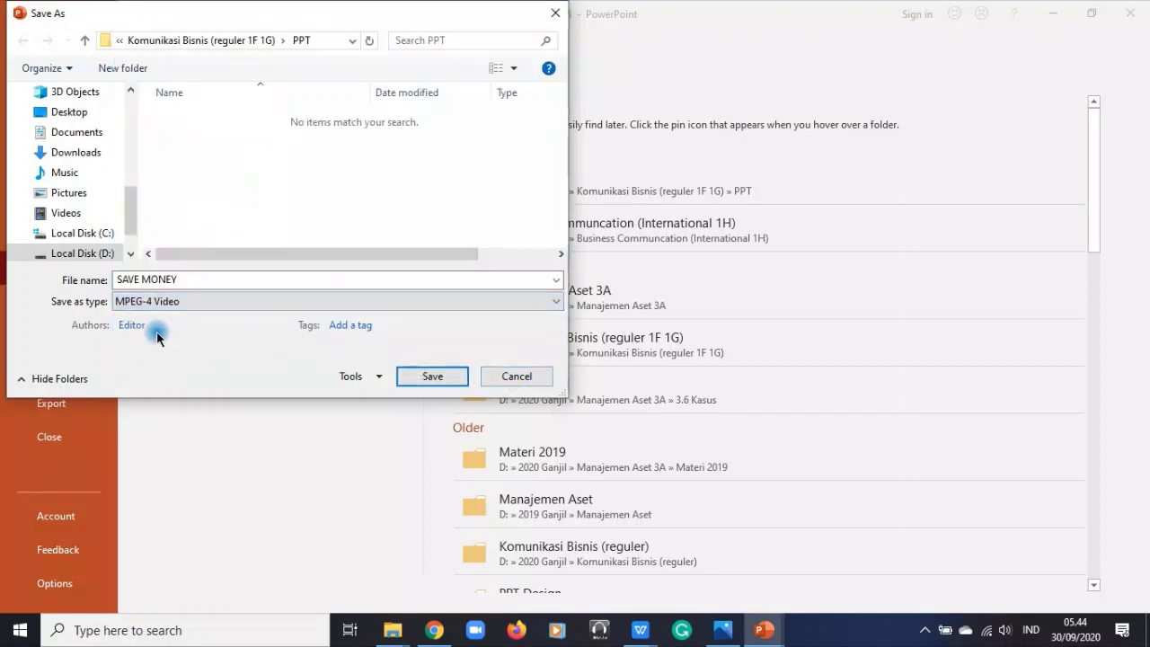
- Inspect the author and tag fields and the General Options for passwords and privacy, then cancel saving the file
click(127, 326)
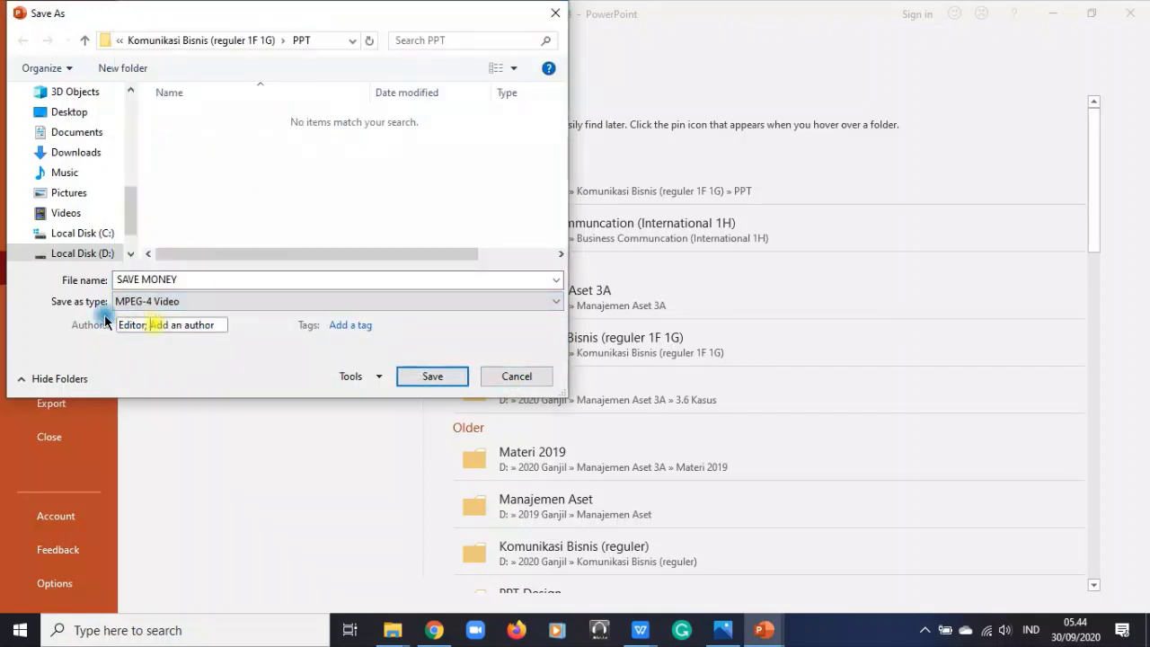
click(368, 326)
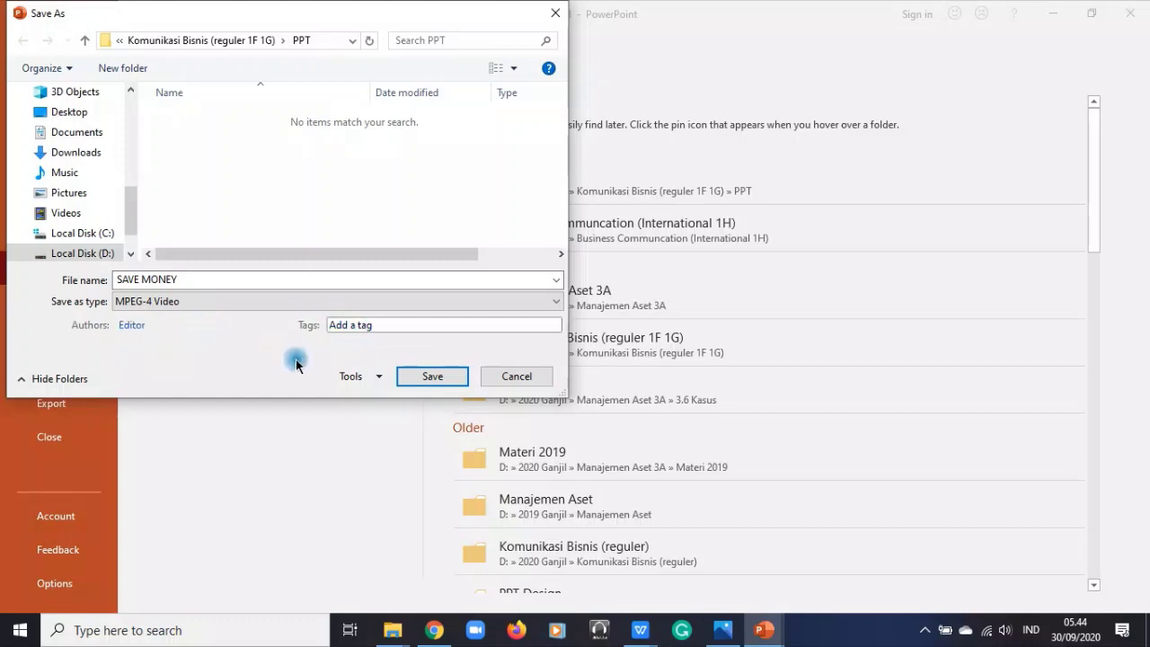
click(378, 376)
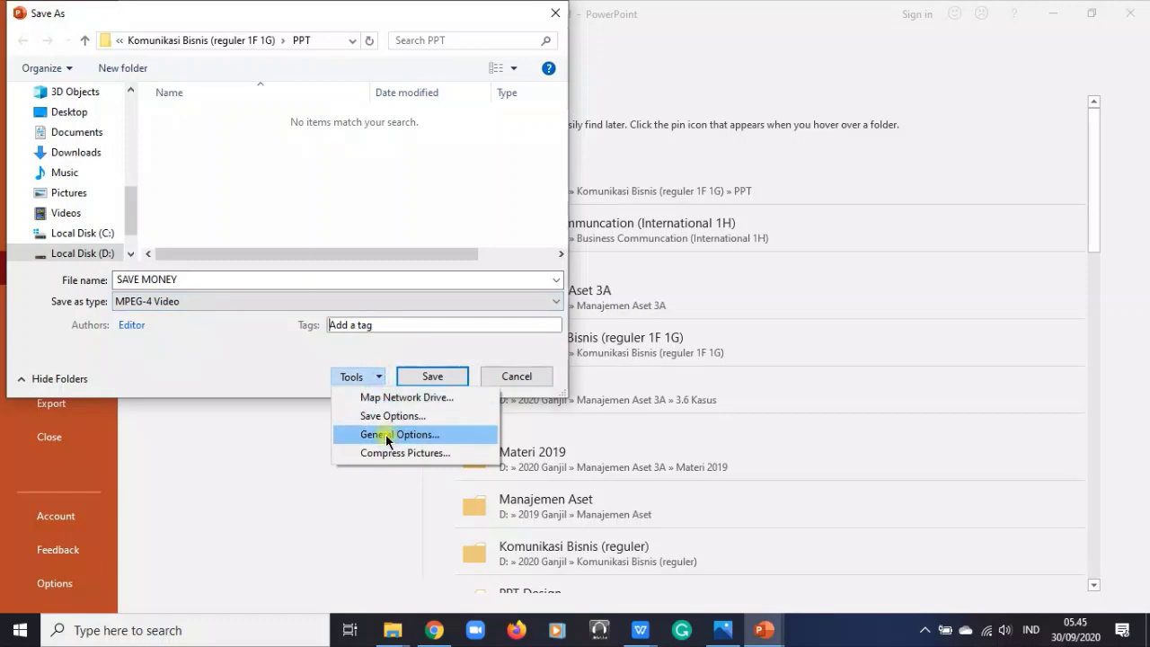
click(386, 435)
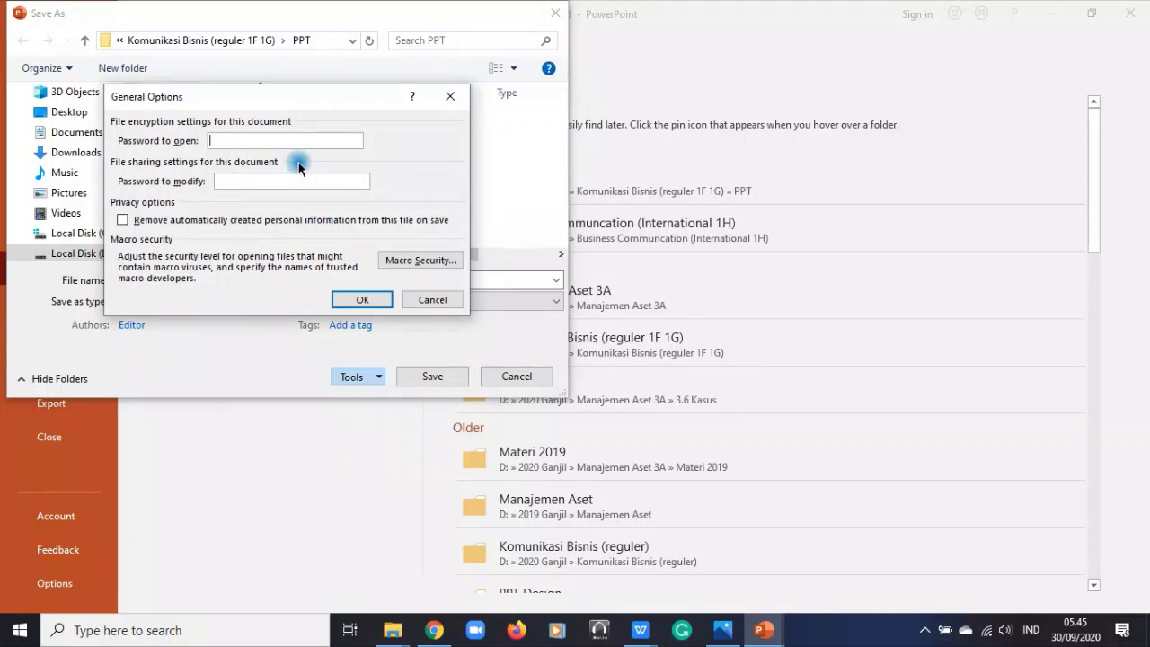
click(431, 301)
click(515, 376)
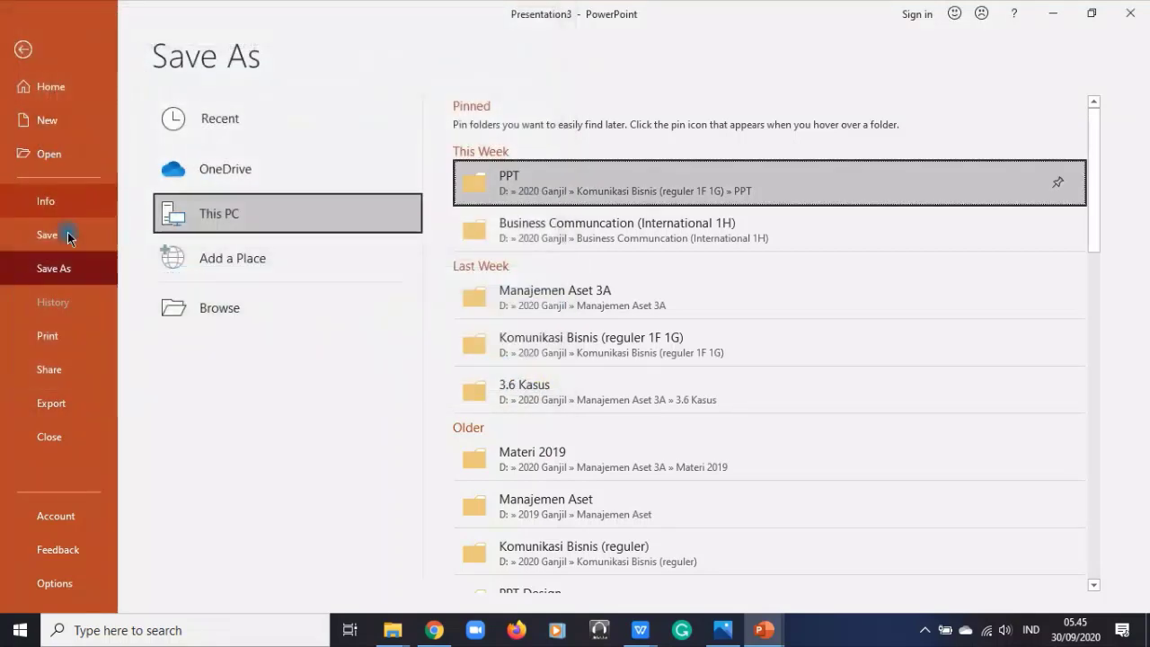
- Open the print settings and review the available printers and the choices for which slides to print
click(50, 346)
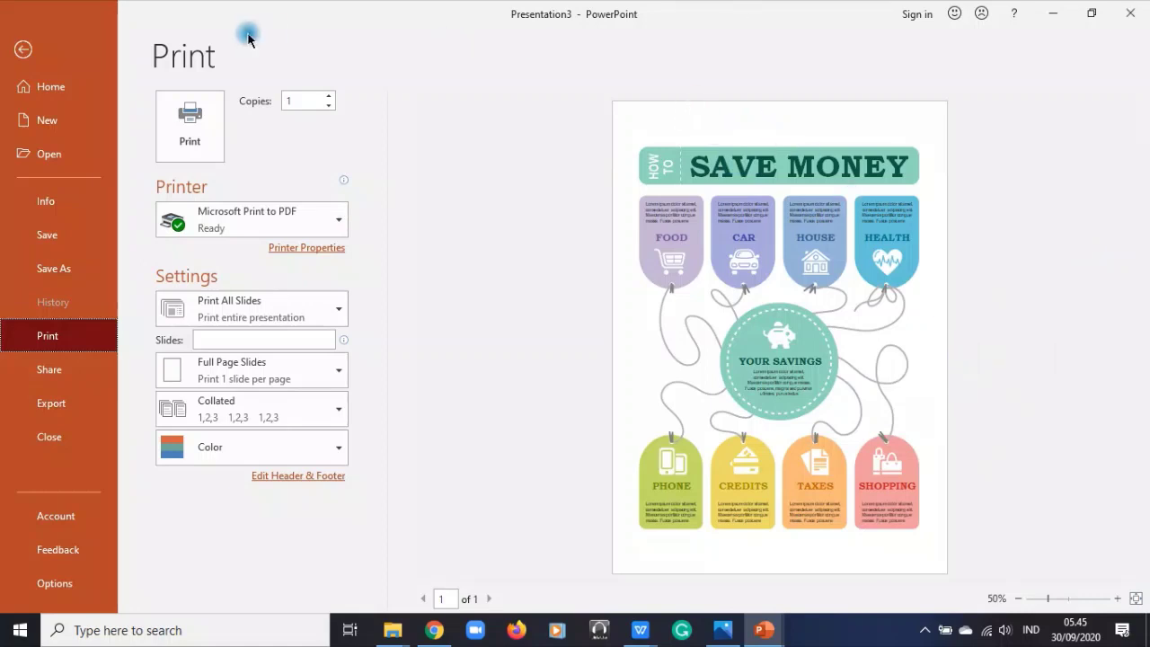
click(338, 227)
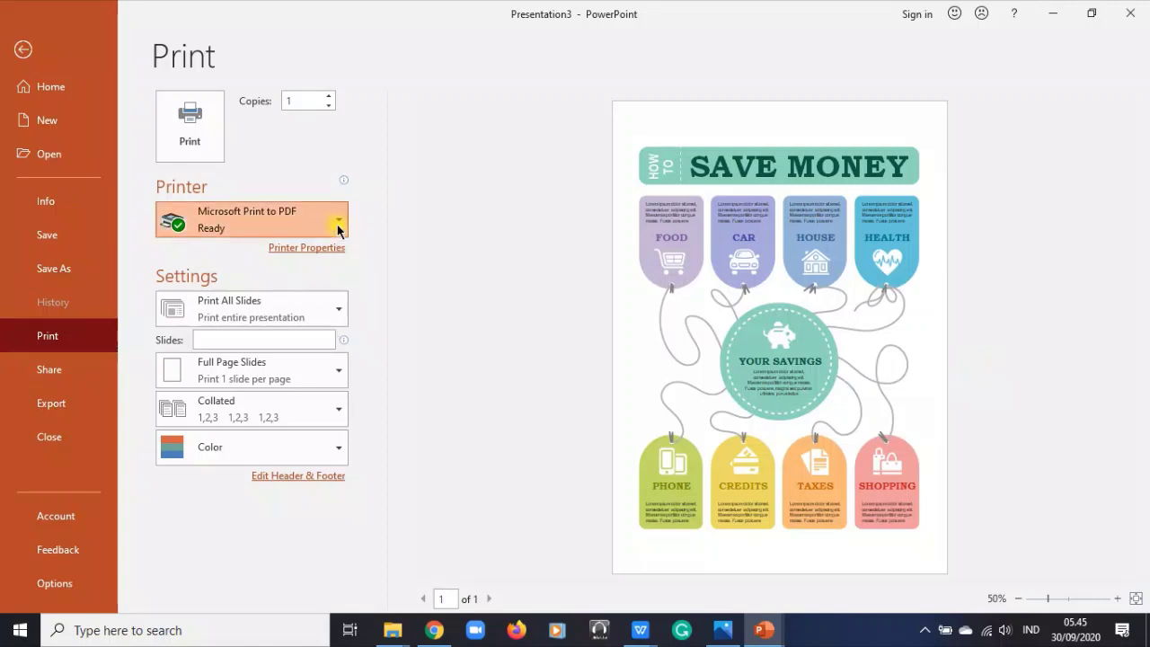
click(337, 227)
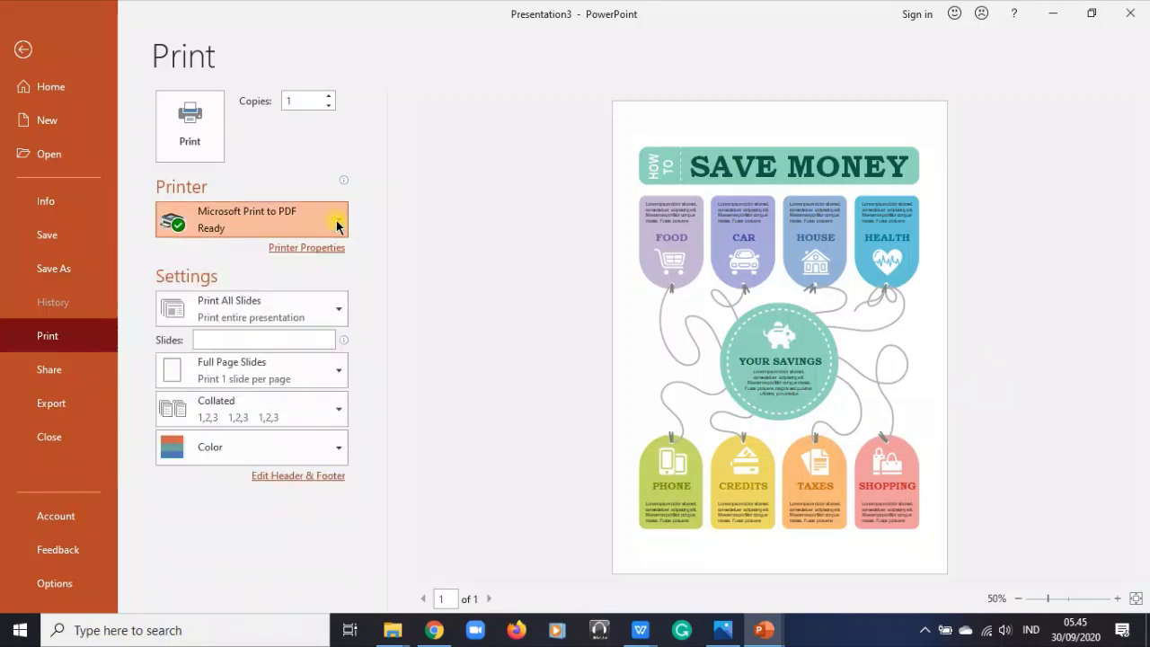
click(337, 226)
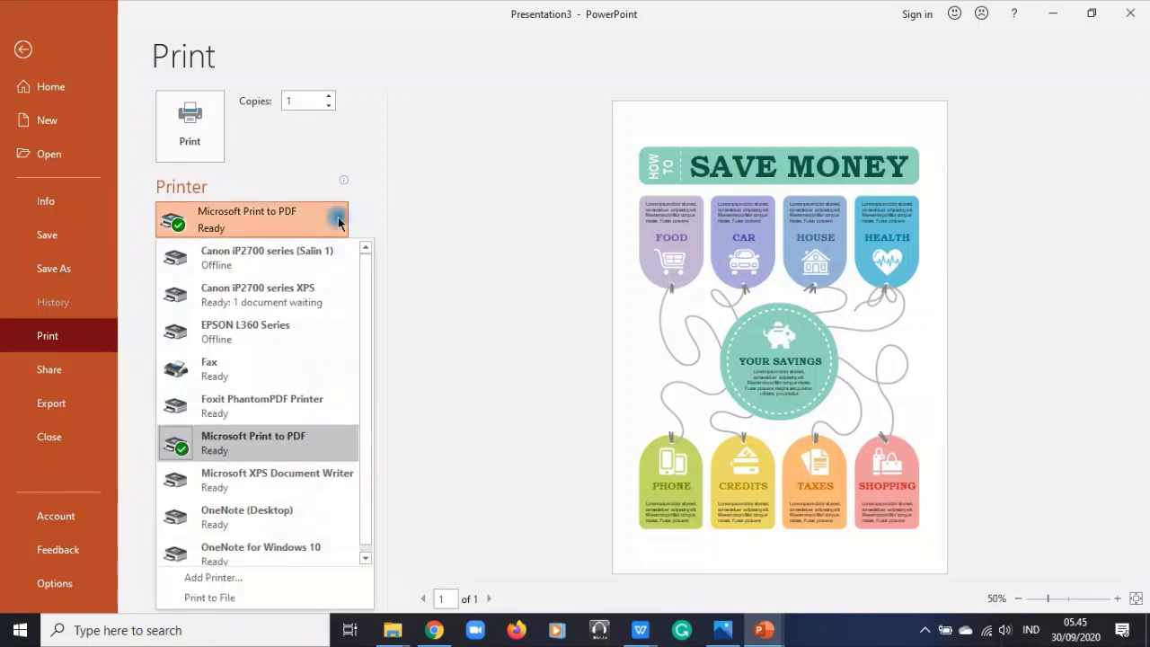
click(337, 226)
click(328, 316)
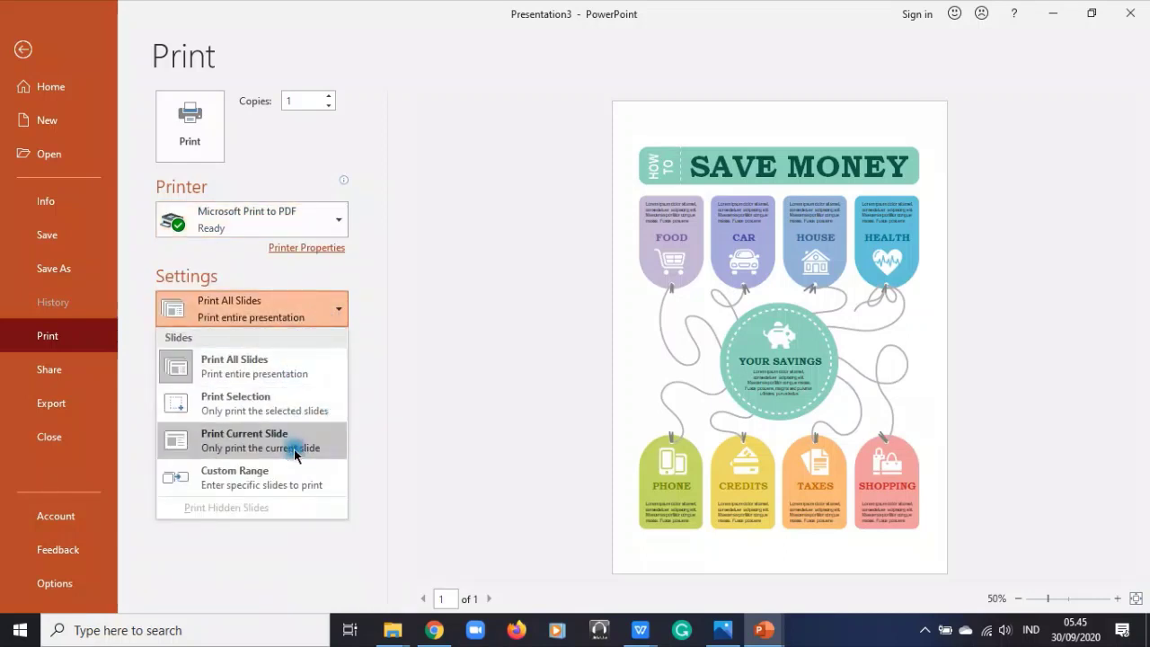
click(428, 318)
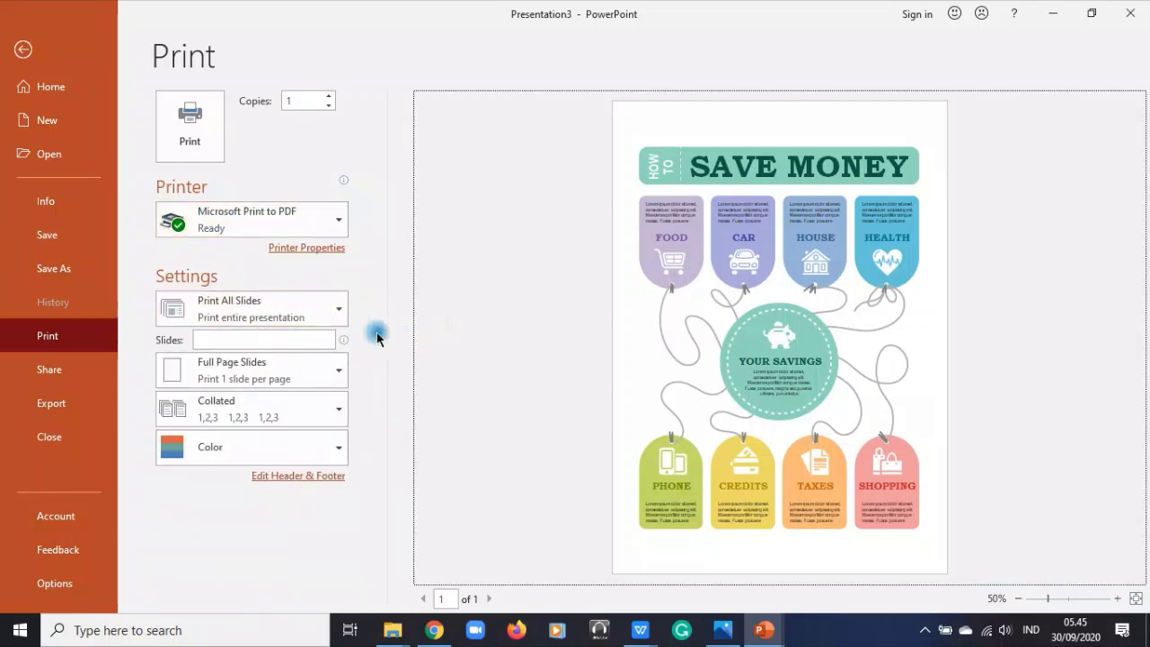
- Set the print range to Custom Range and the layout to 4 Slides Horizontal handouts, then return to the slide
click(320, 313)
click(275, 478)
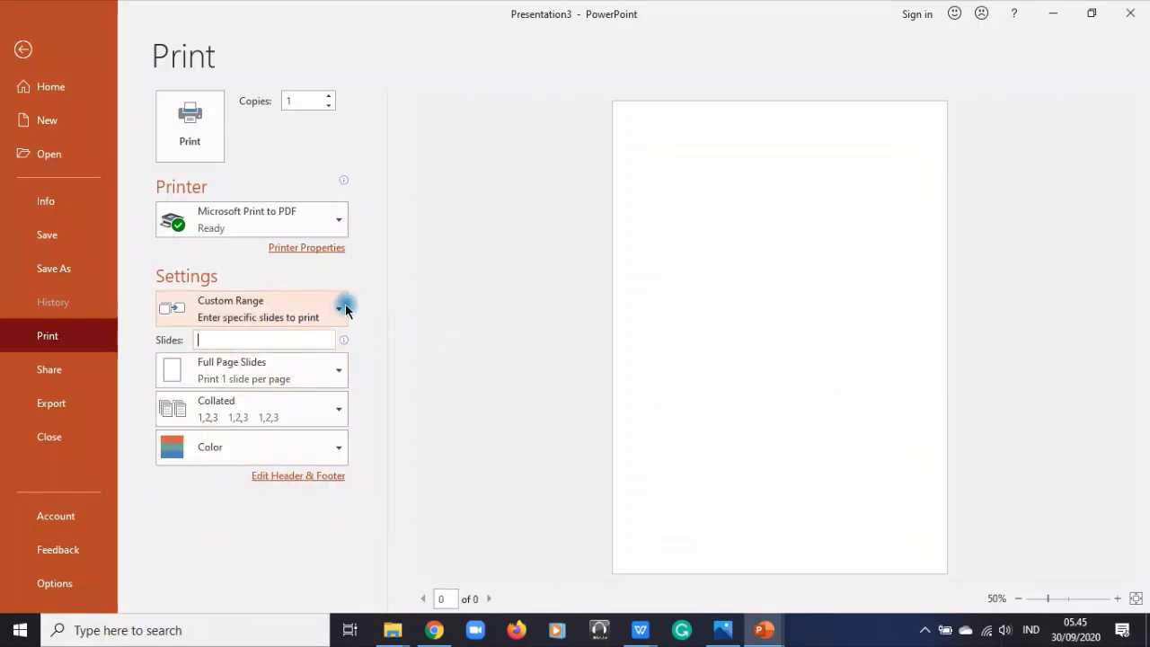
click(315, 374)
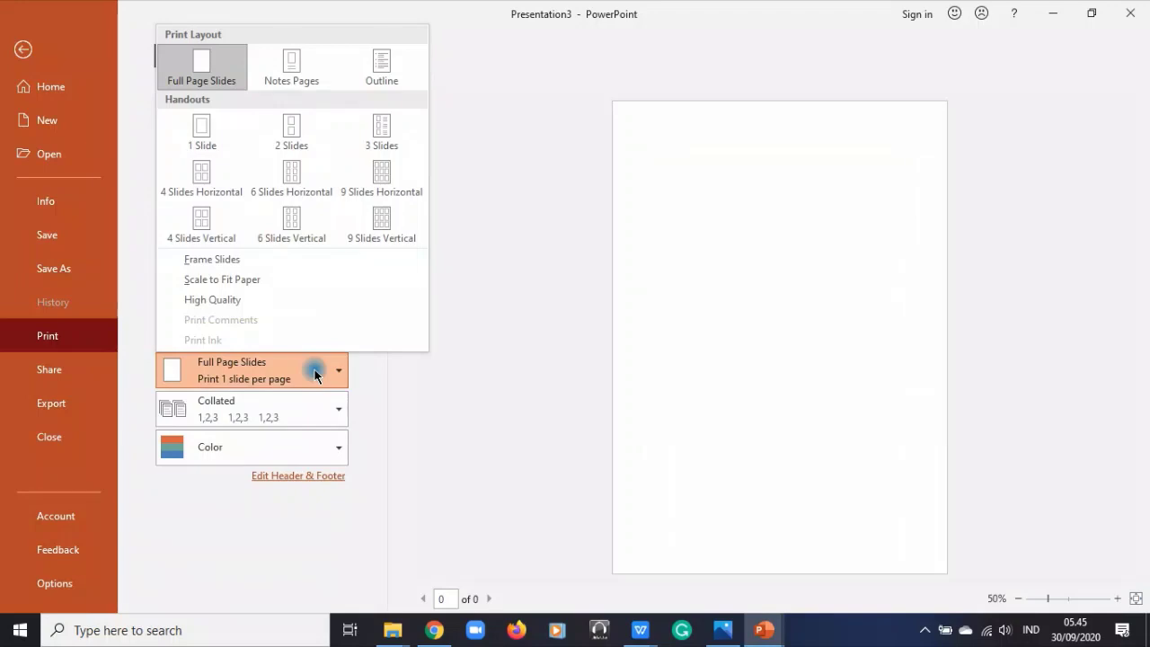
click(215, 178)
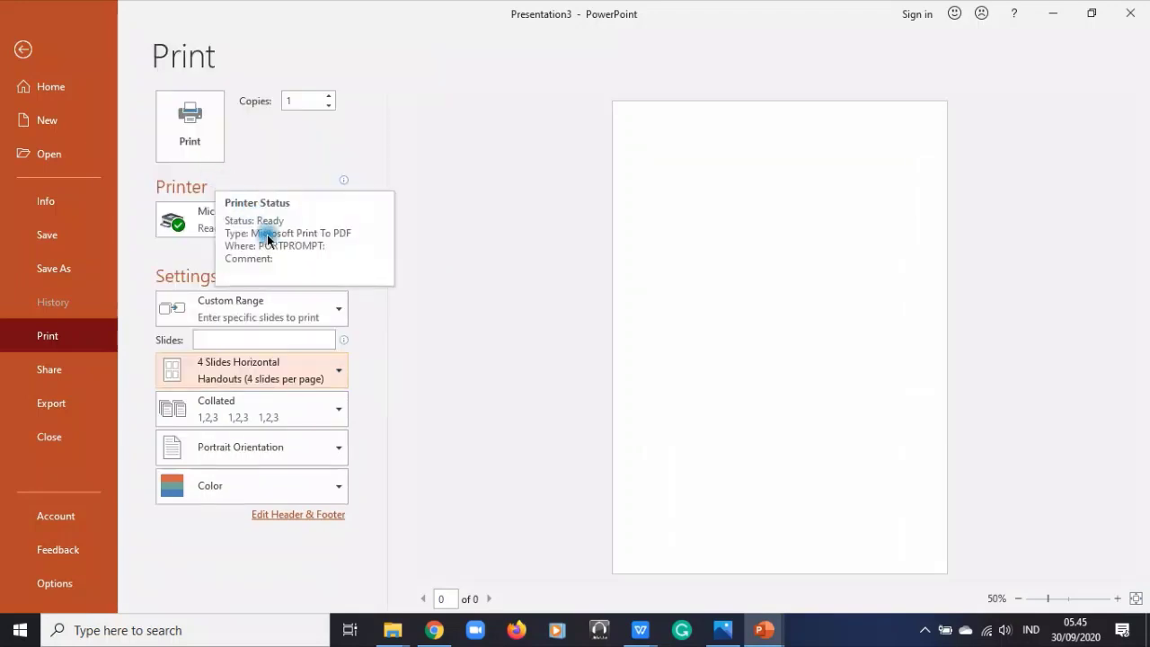
click(22, 50)
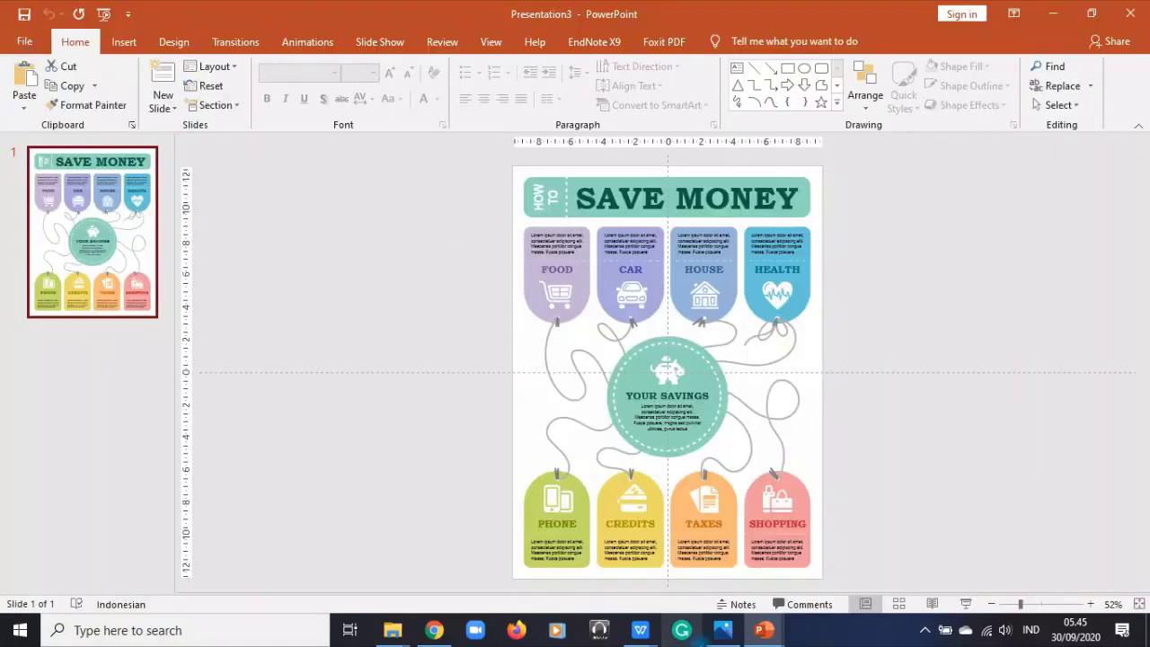
- Switch to Presentation1, open its print settings, and set the layout to 4 Slides Horizontal handouts
mouse_move(763, 629)
click(618, 579)
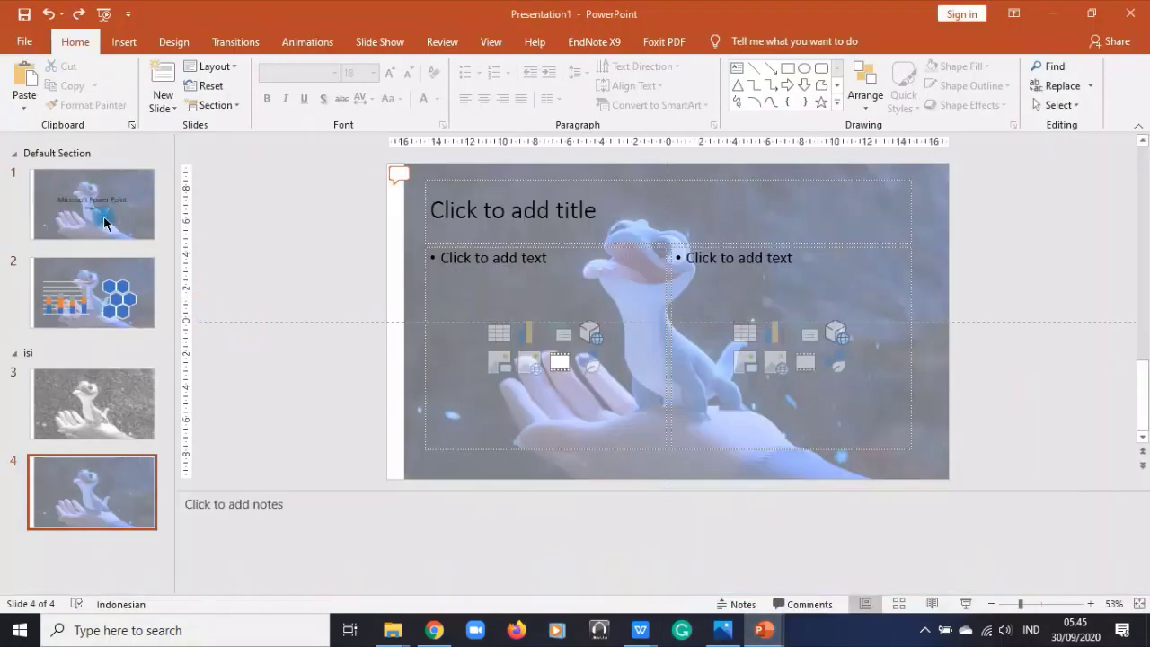
click(25, 41)
click(59, 342)
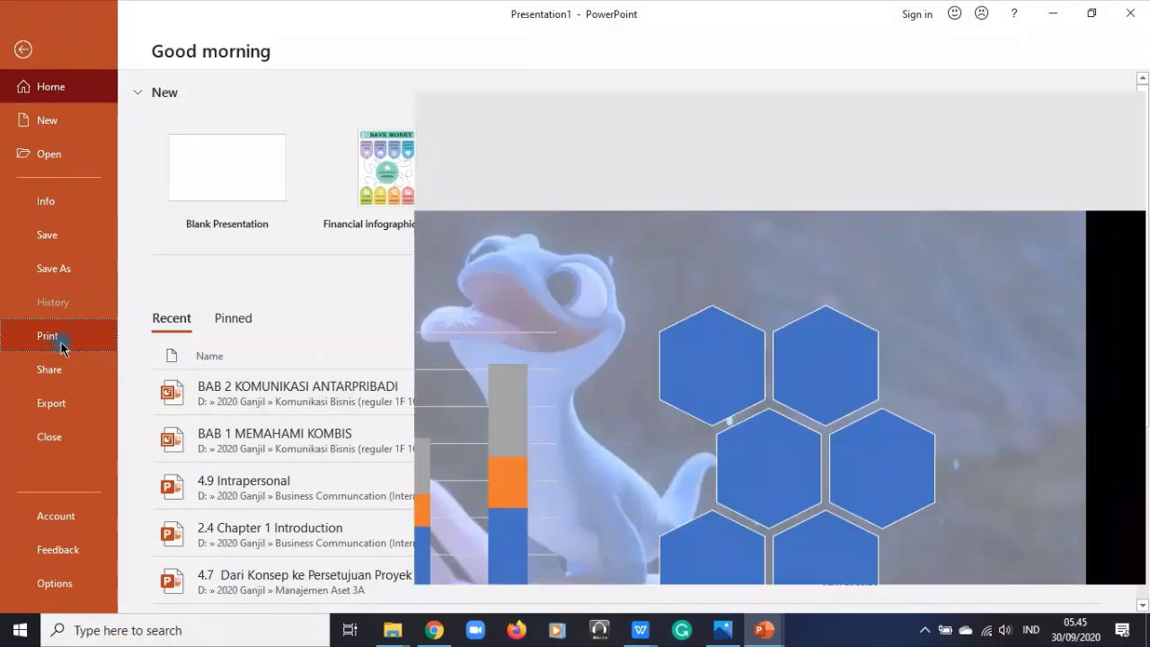
click(278, 372)
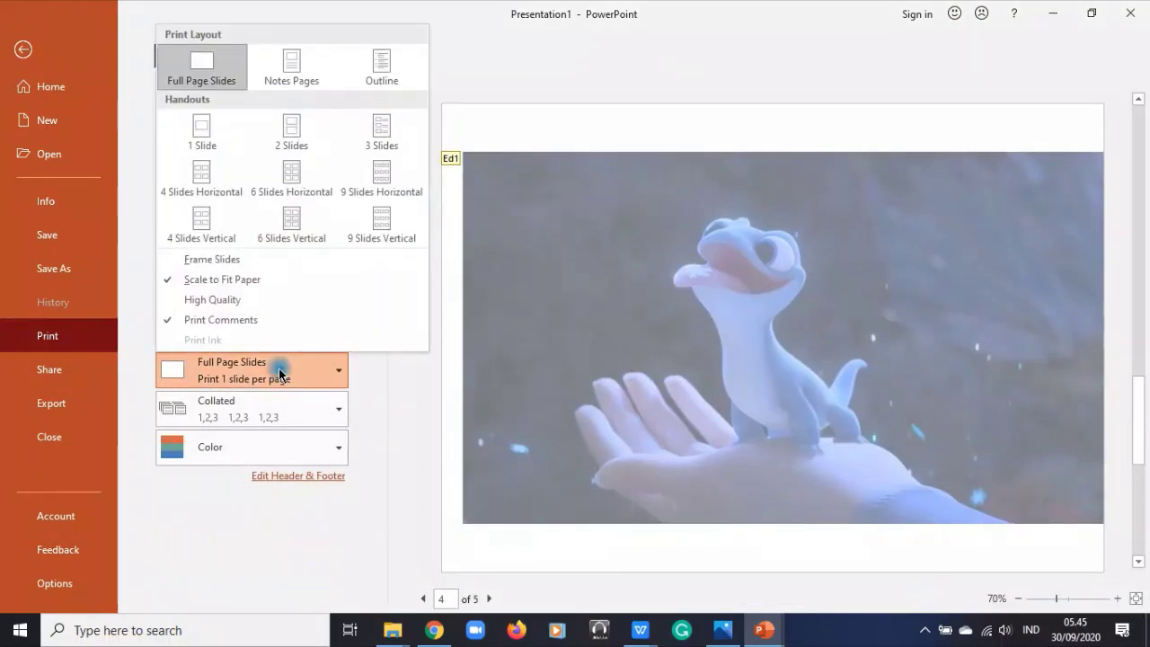
click(418, 439)
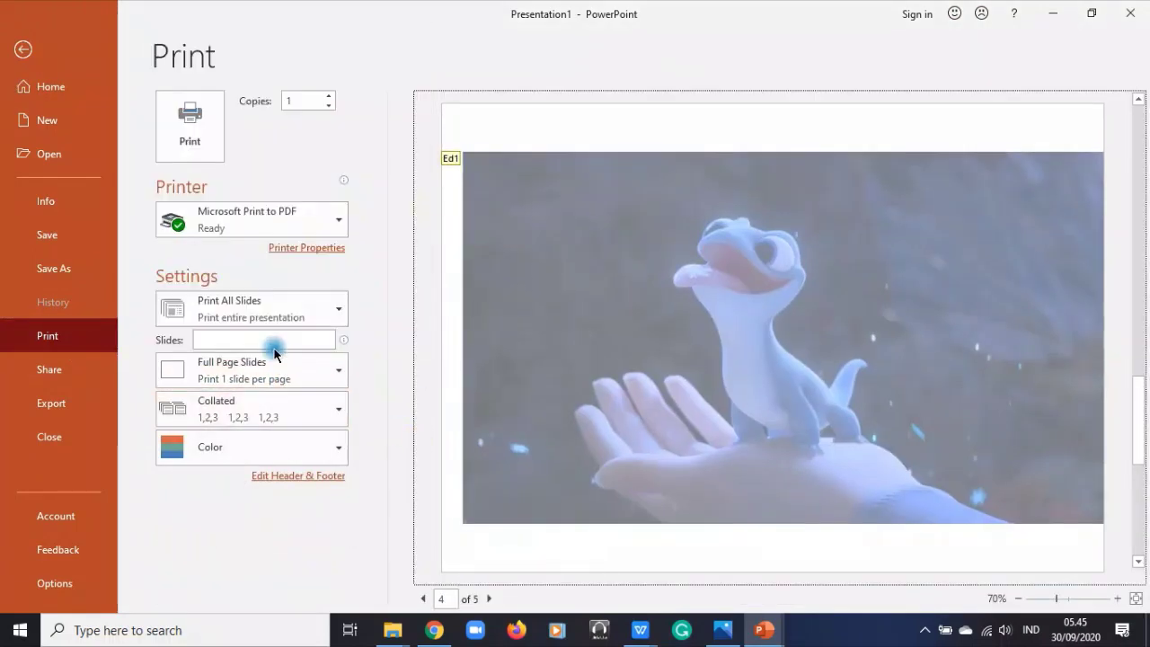
click(276, 372)
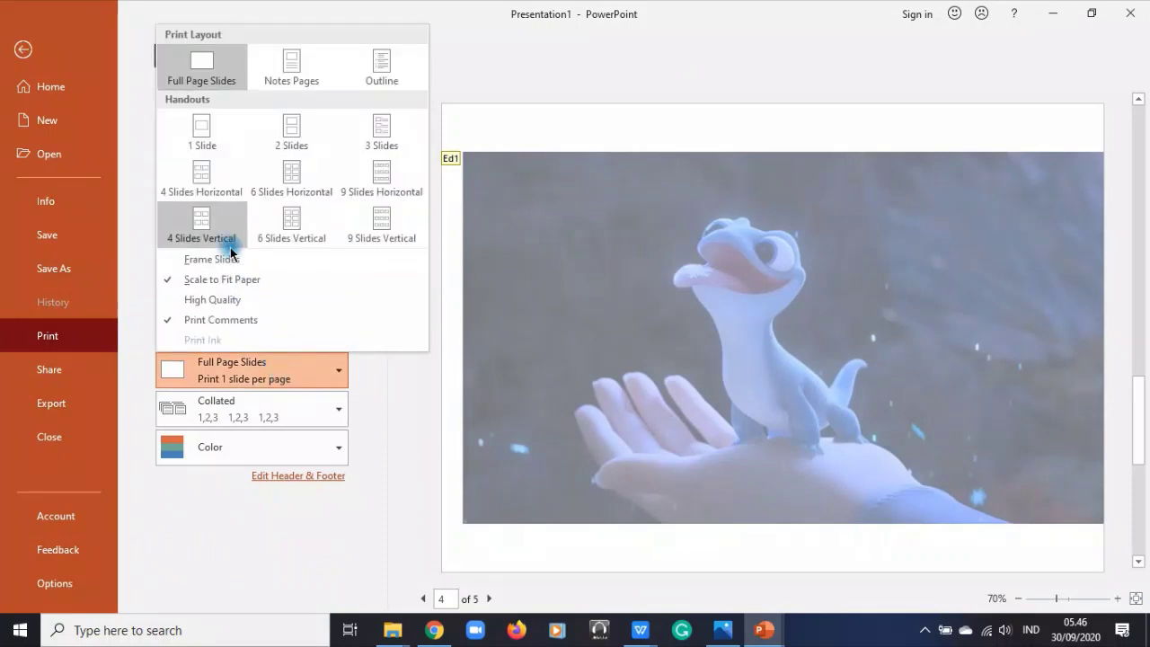
click(203, 180)
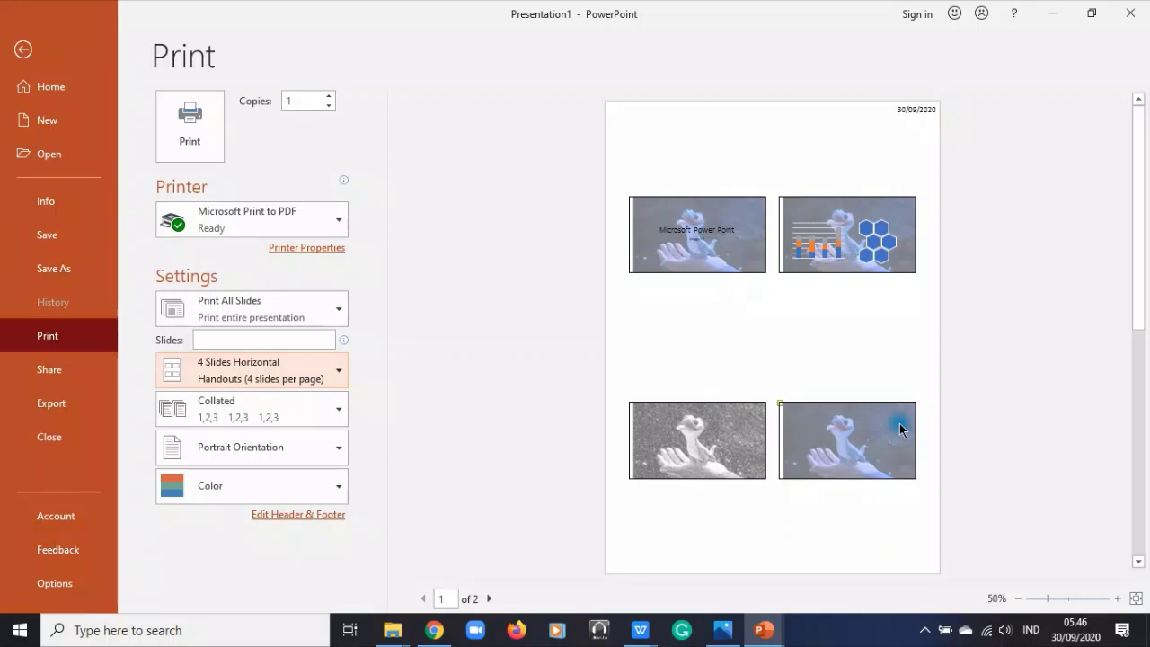
- Try the 4 Slides Vertical and 2 Slides handout layouts for the printout
click(323, 370)
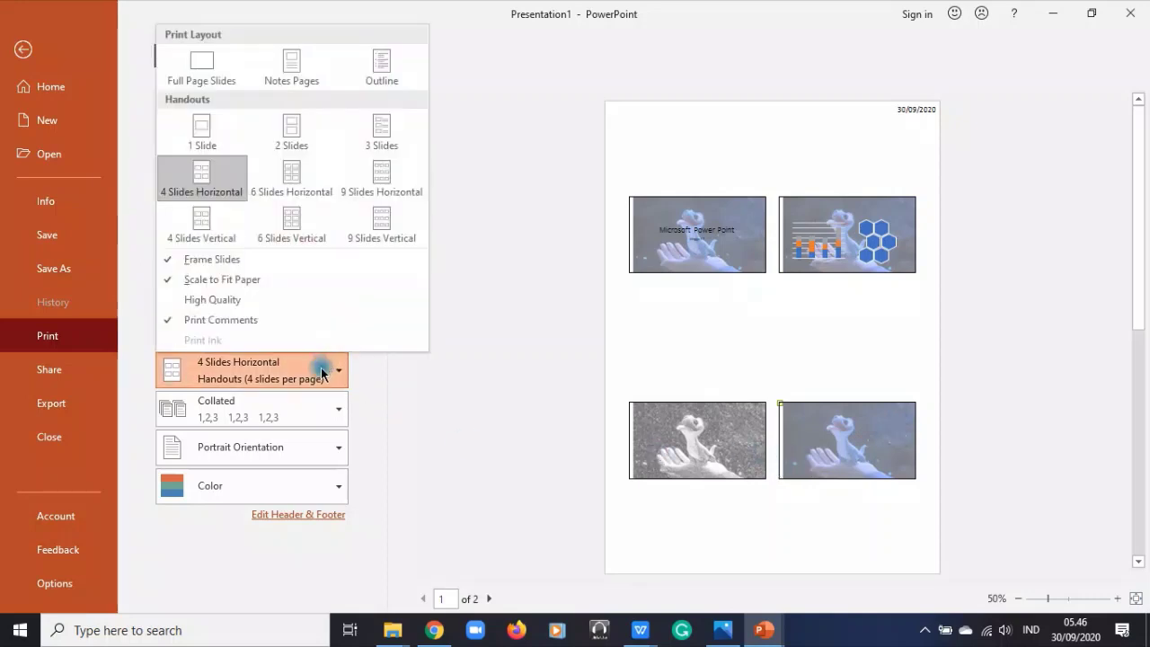
click(216, 232)
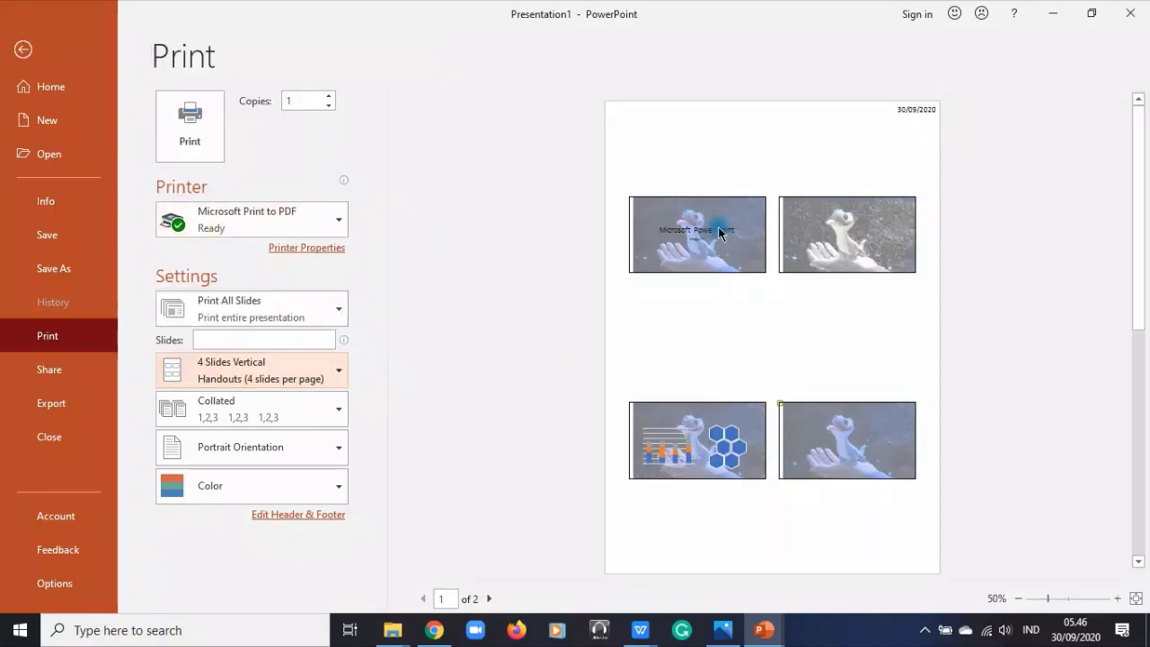
click(307, 368)
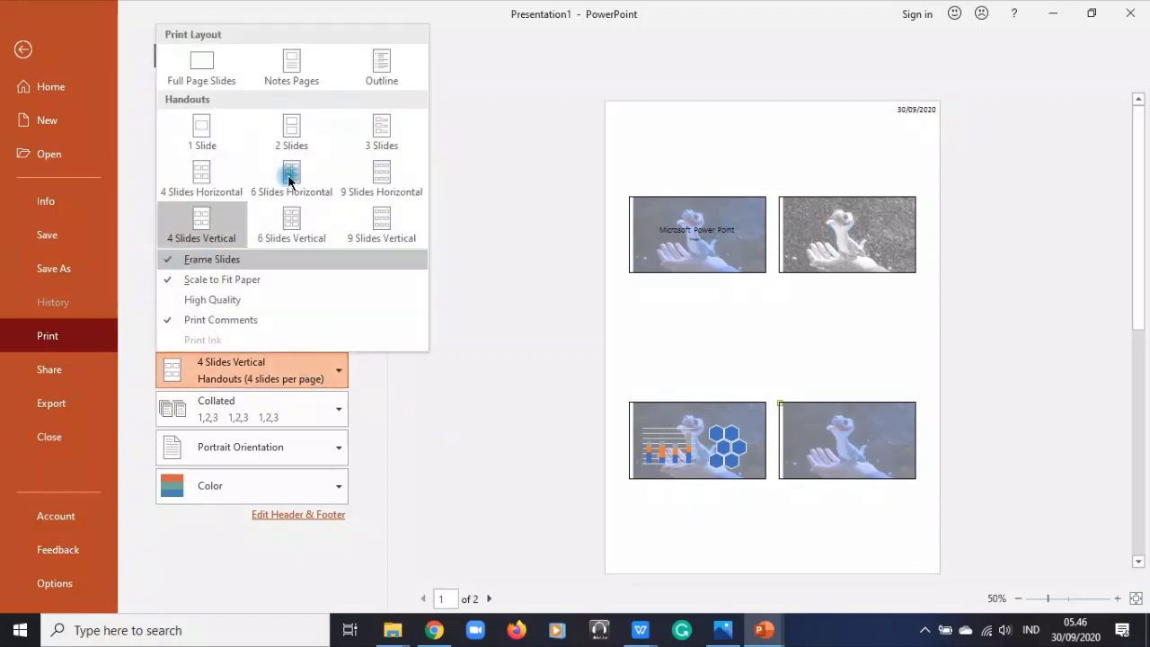
click(295, 125)
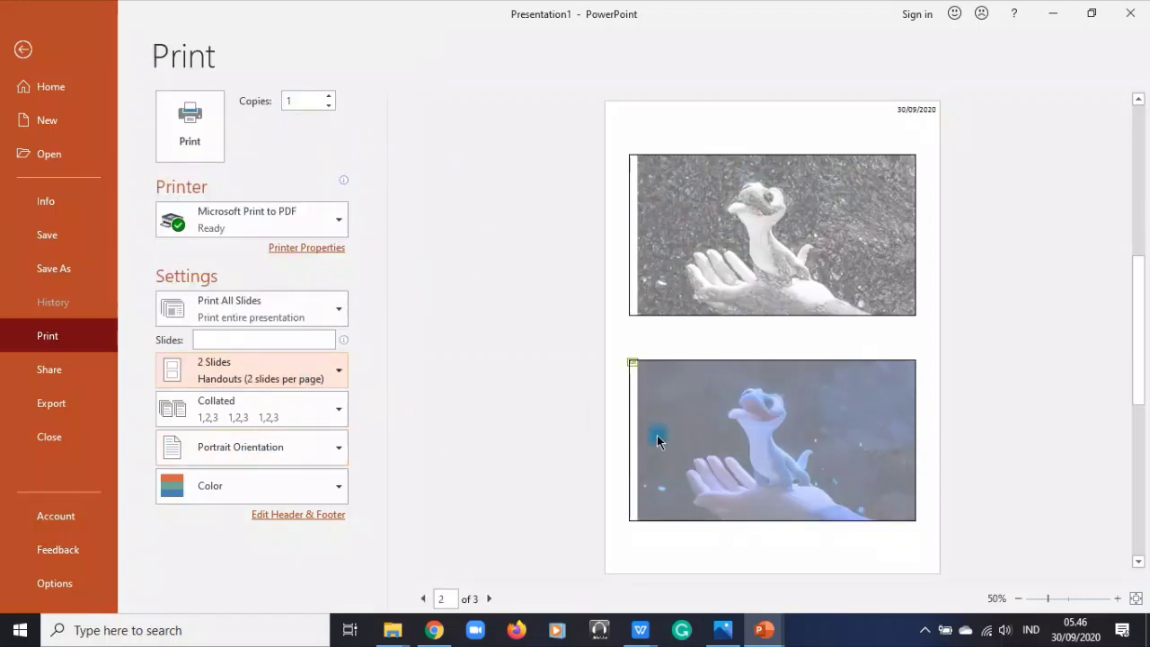
- Set the printout to Landscape Orientation with the 4 Slides Horizontal handout layout
click(330, 449)
click(295, 521)
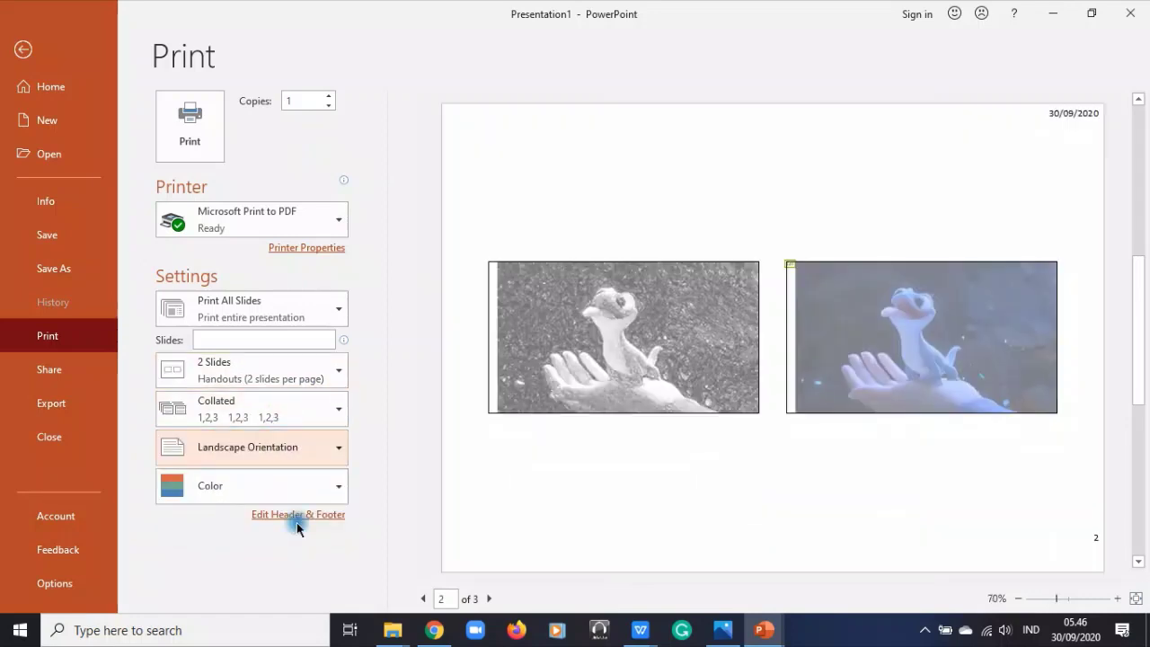
click(324, 370)
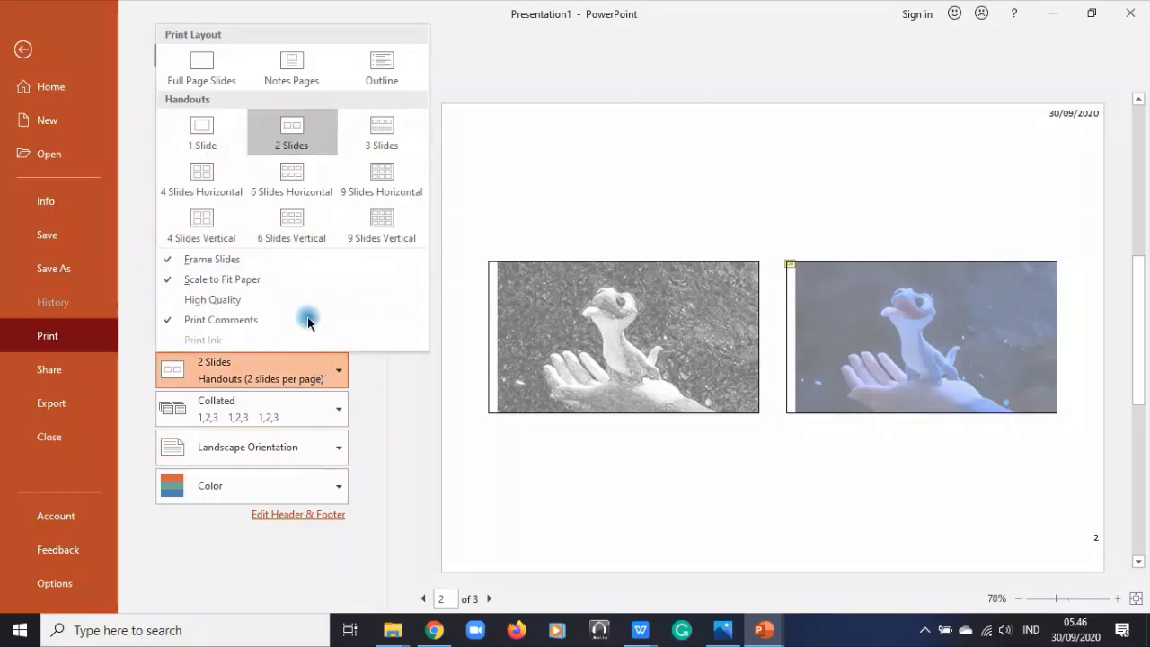
click(209, 196)
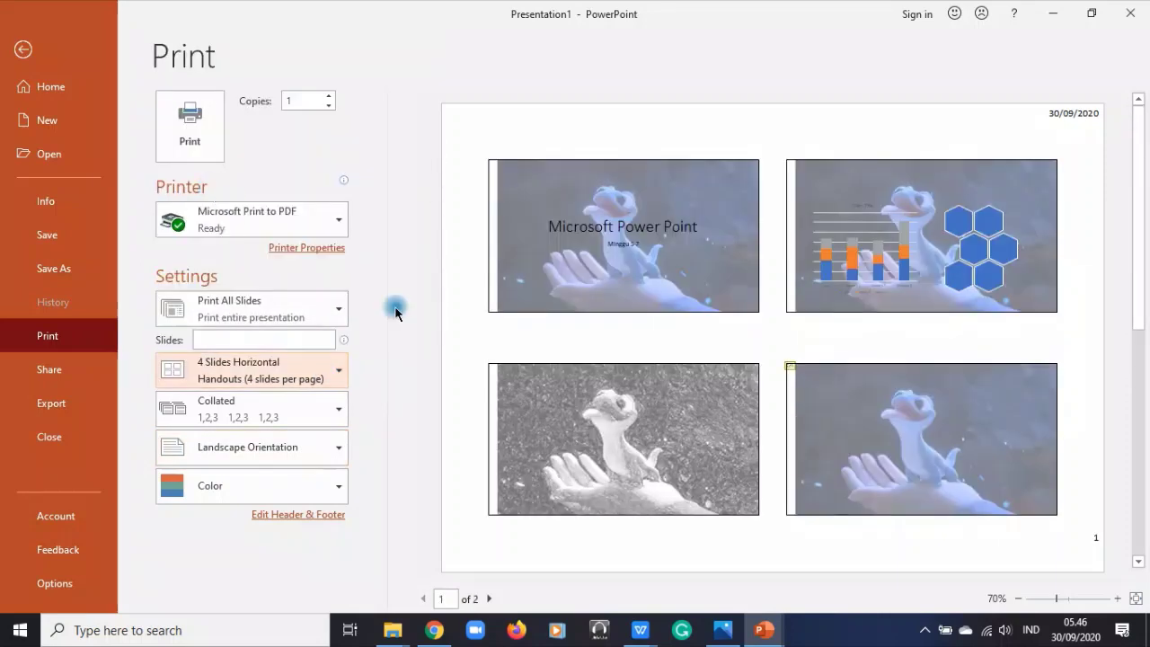
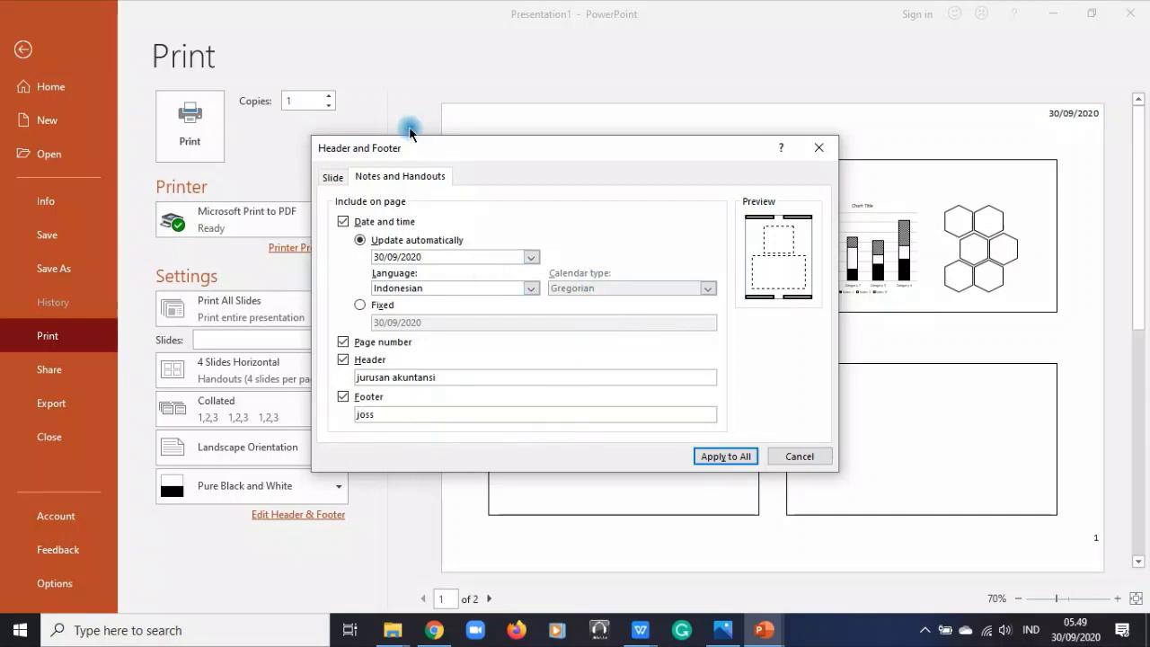
- Include date and time, slide number and the footer "exist" on the slides, and hide them on the title slide
click(327, 177)
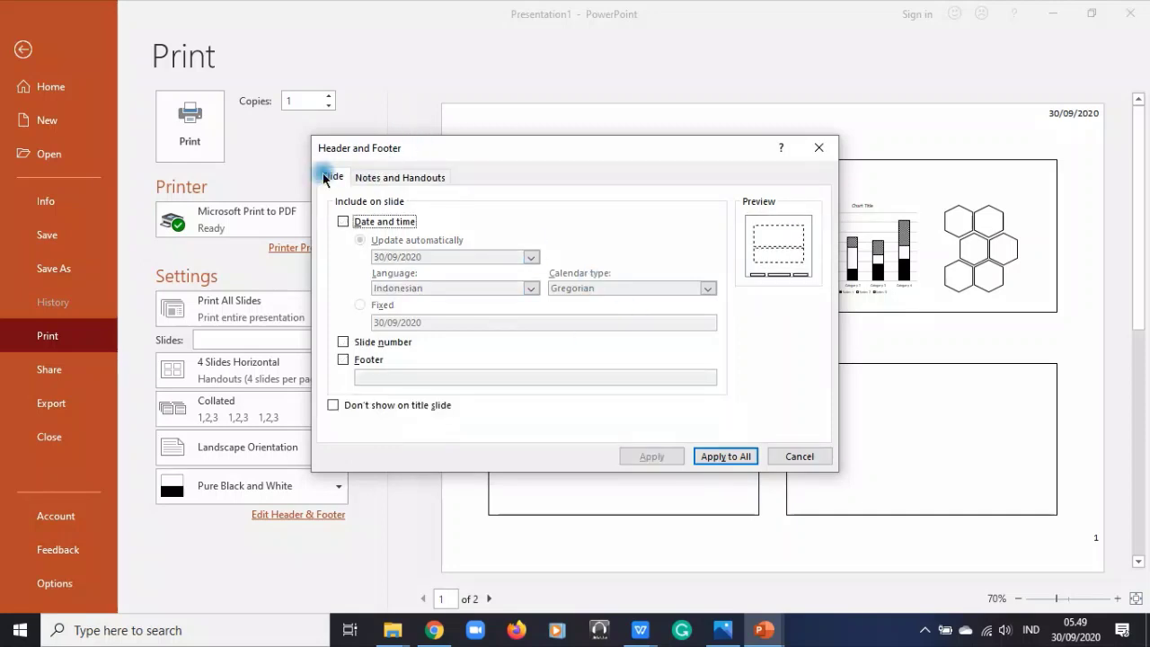
click(374, 177)
click(329, 176)
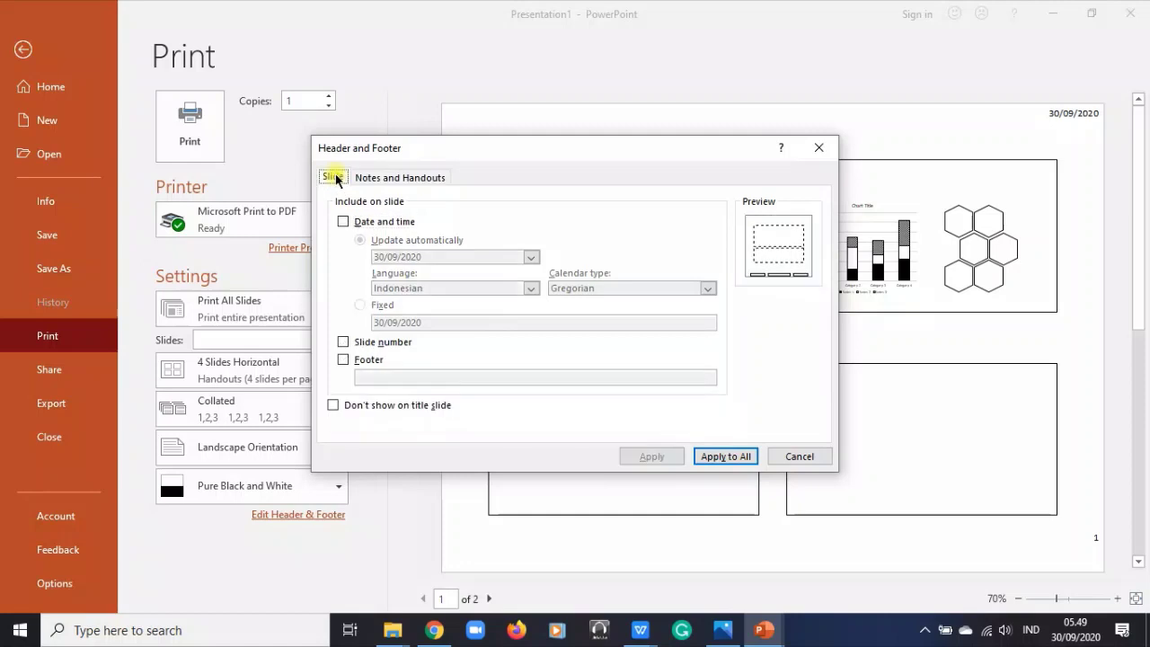
click(343, 222)
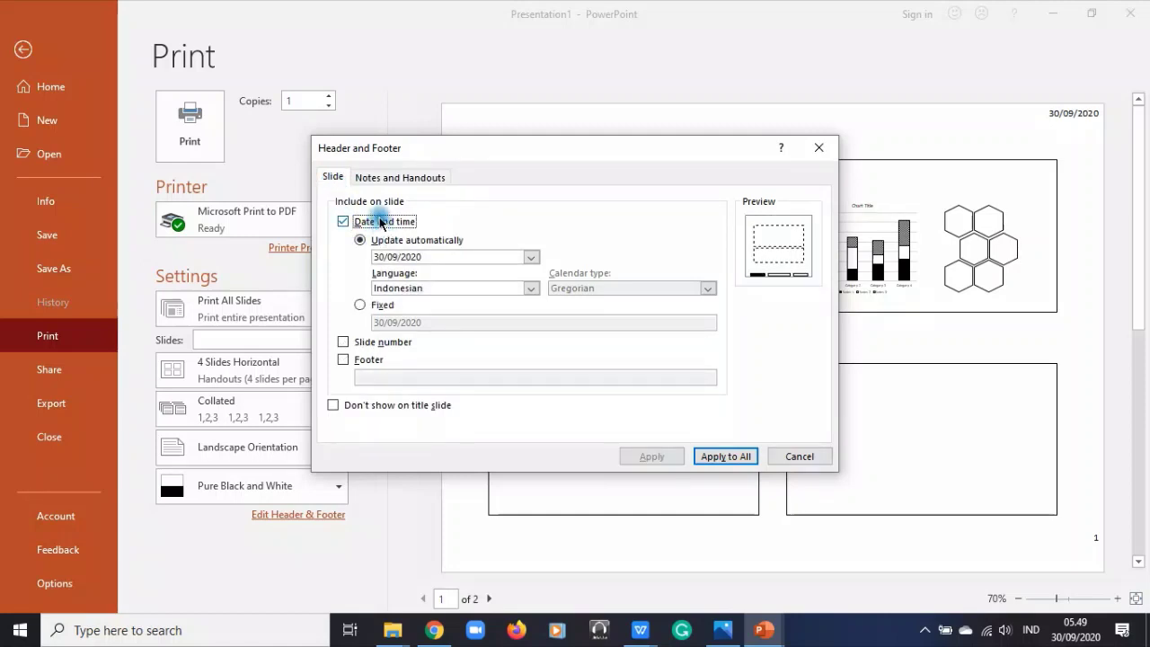
click(342, 361)
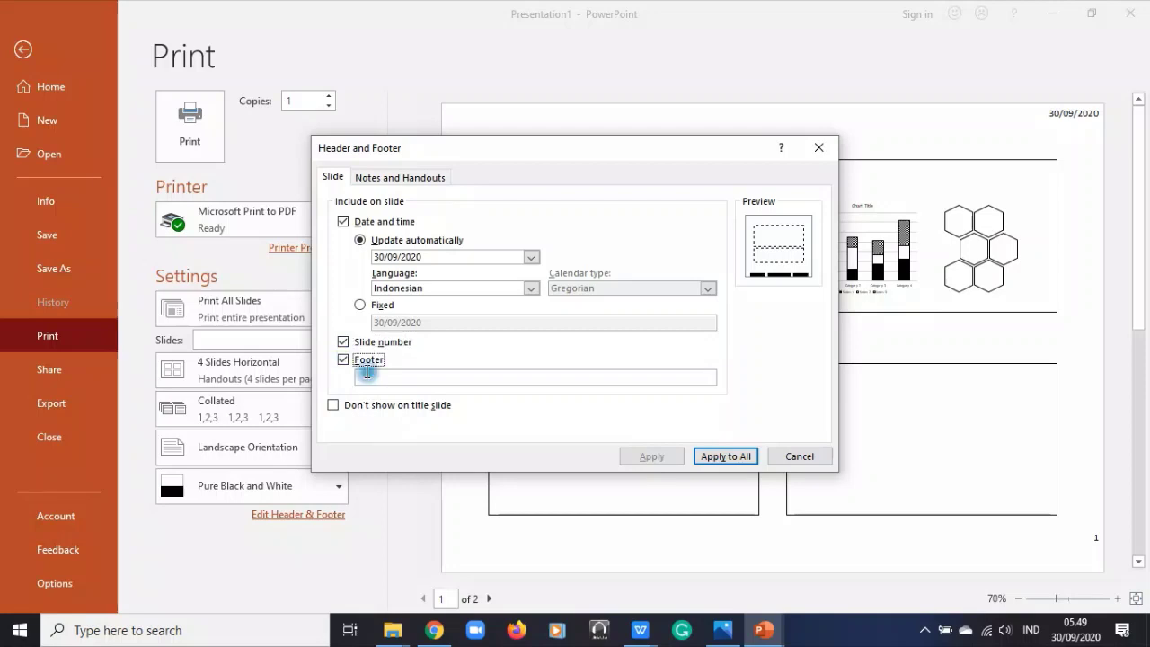
click(410, 377)
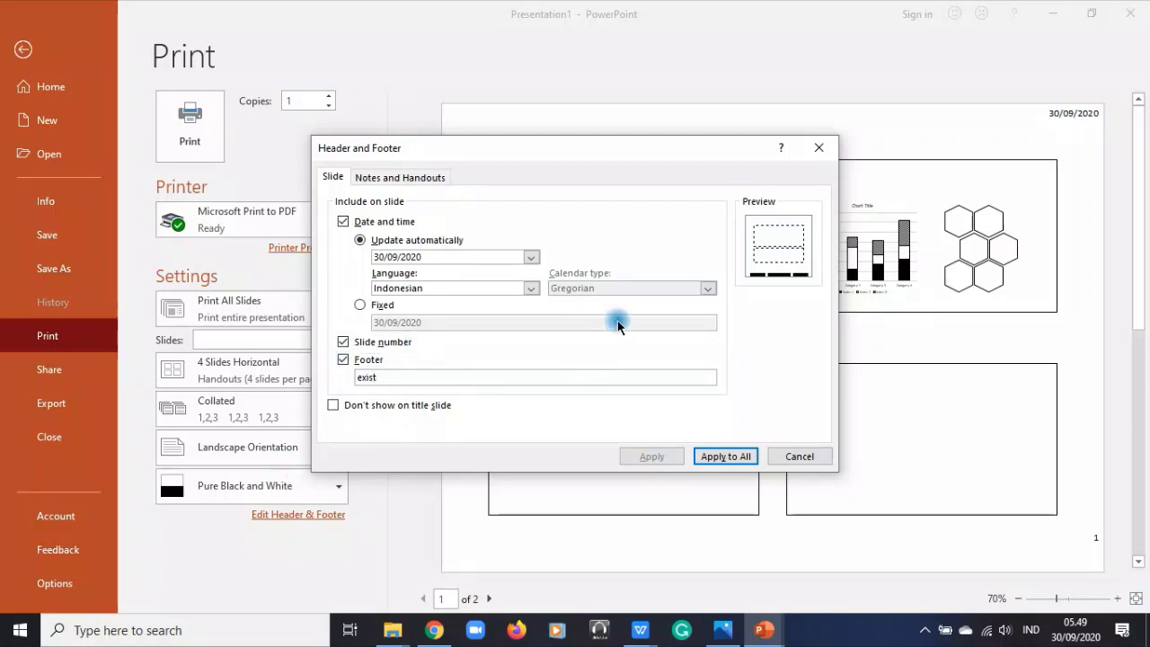
click(410, 406)
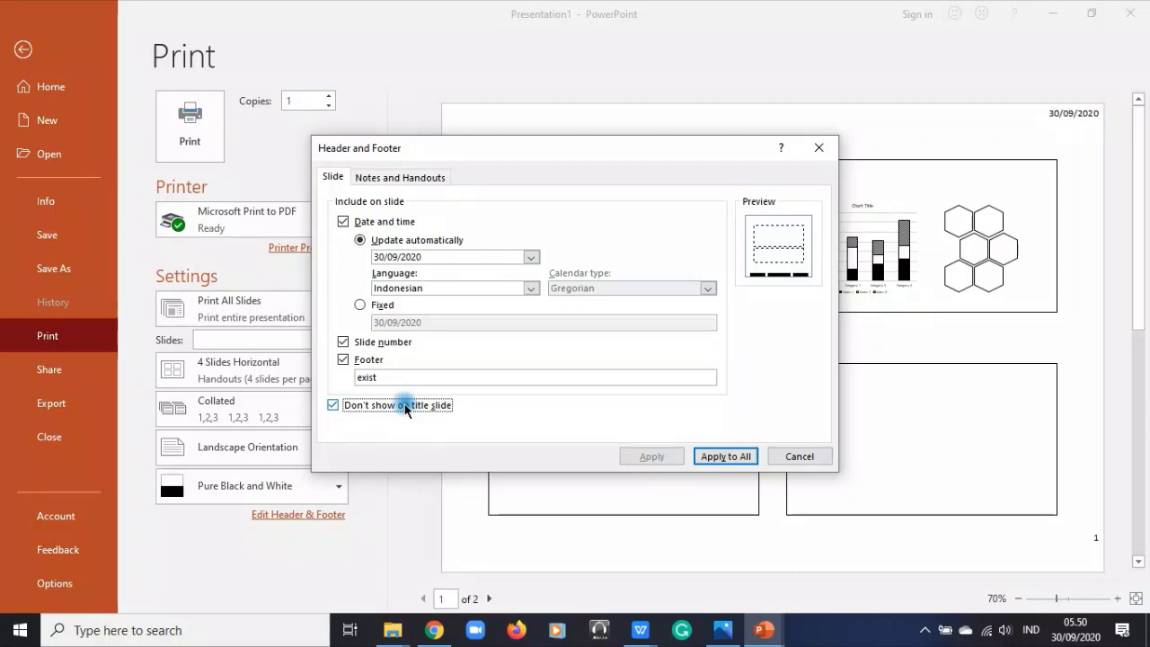
- Check the notes and handouts settings, apply the header and footer to all, and preview the second print page
click(400, 177)
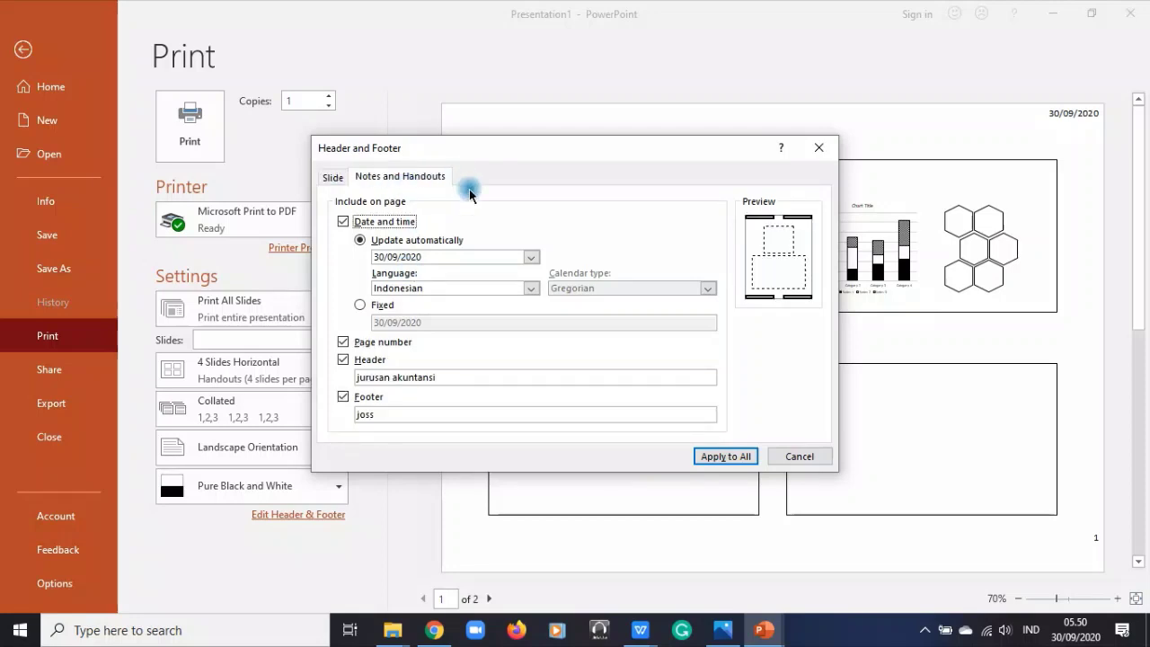
click(726, 456)
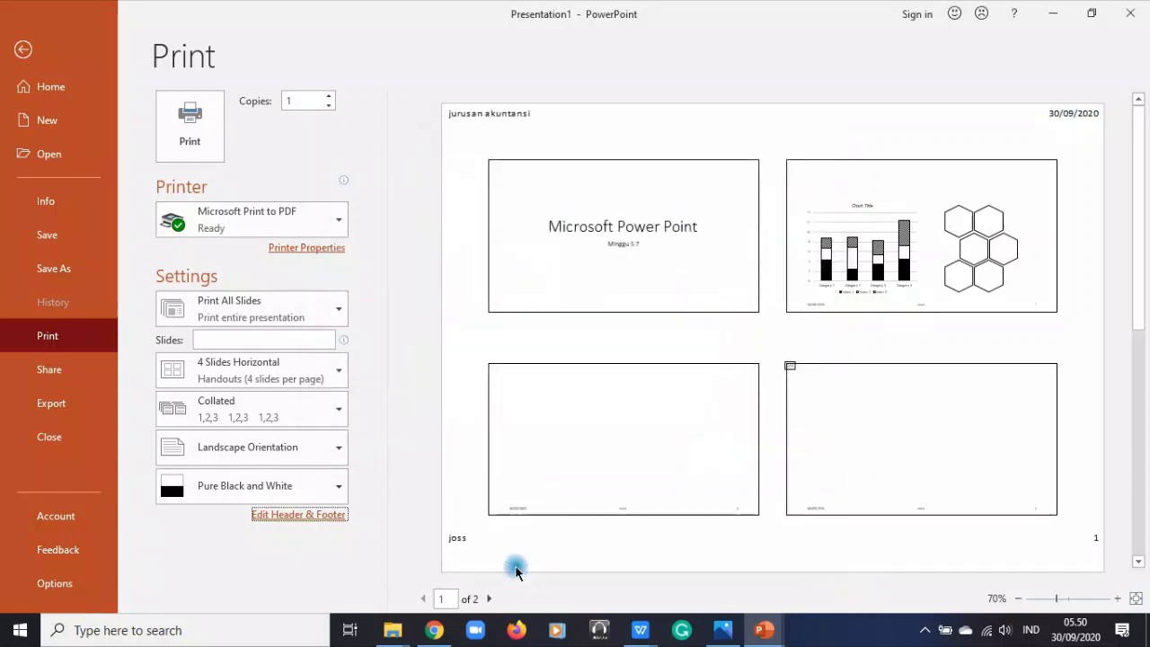
click(489, 597)
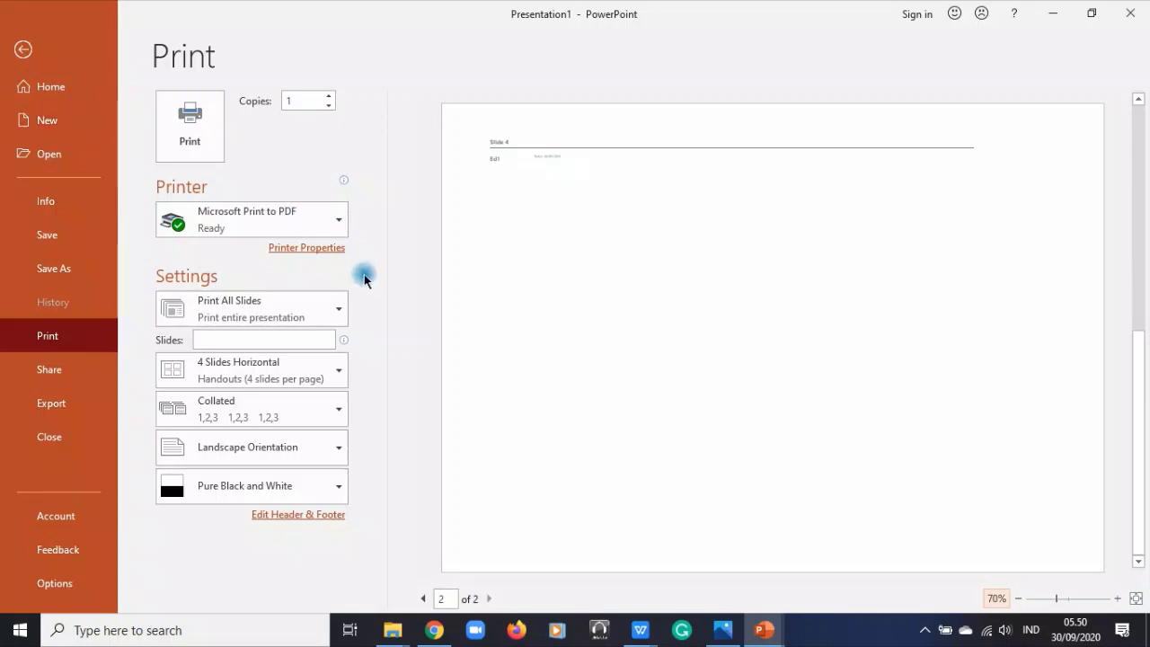
- Review the orientation choices and advanced paper options in the Microsoft Print to PDF properties, and cancel without changes
click(311, 248)
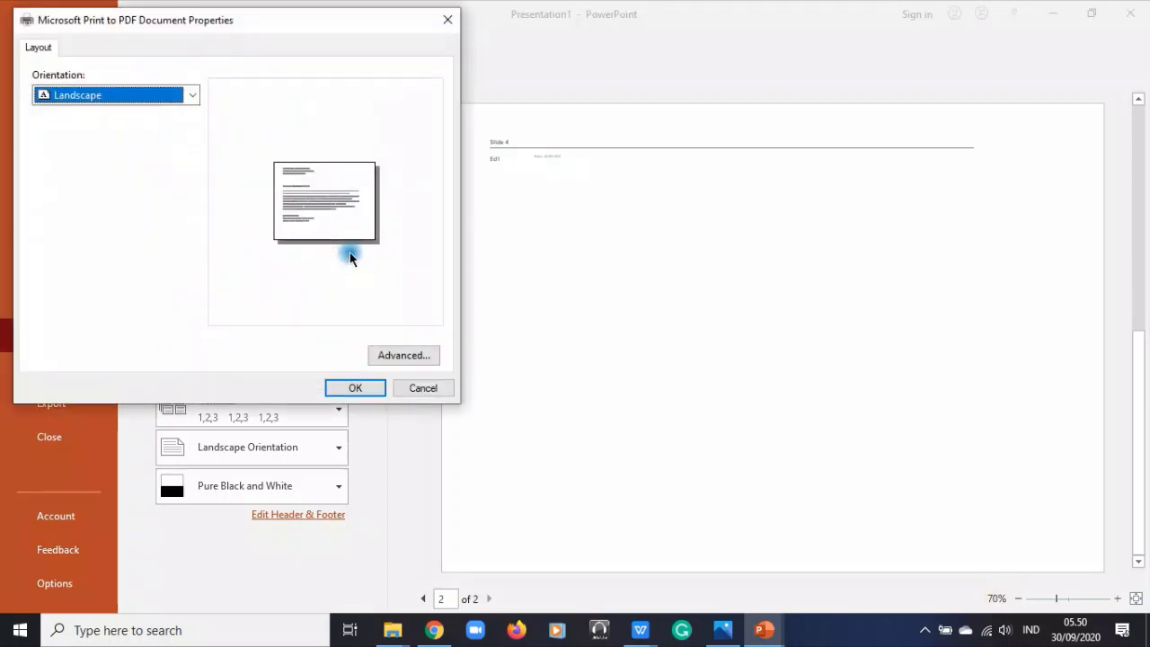
click(193, 100)
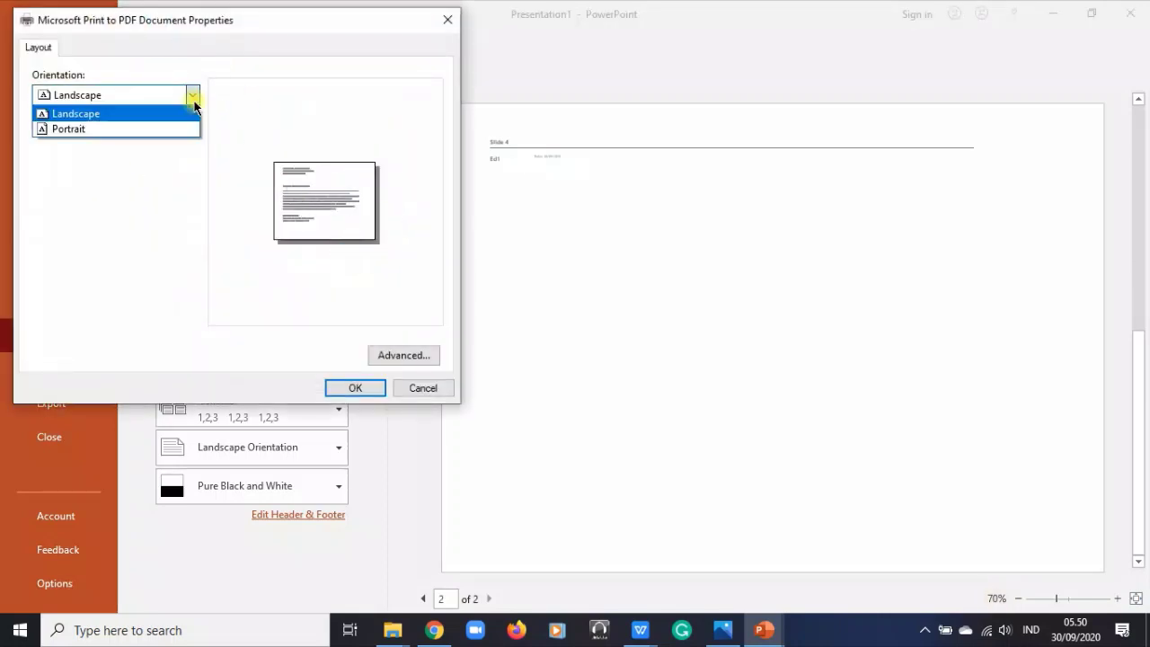
click(191, 97)
click(418, 356)
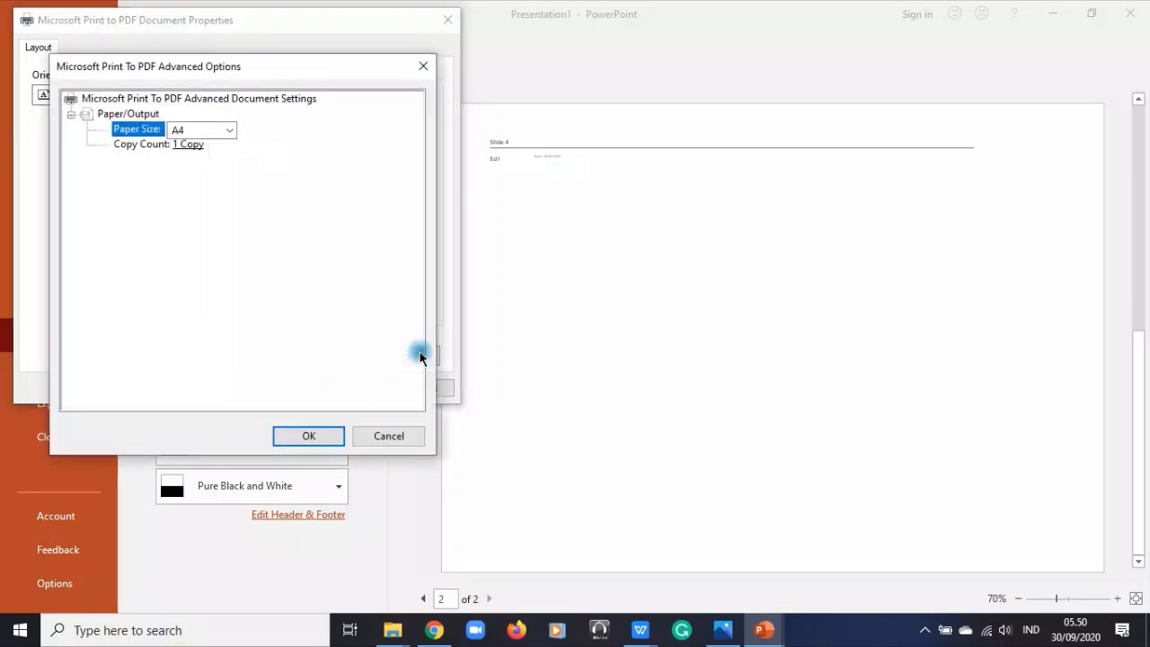
click(398, 438)
click(426, 387)
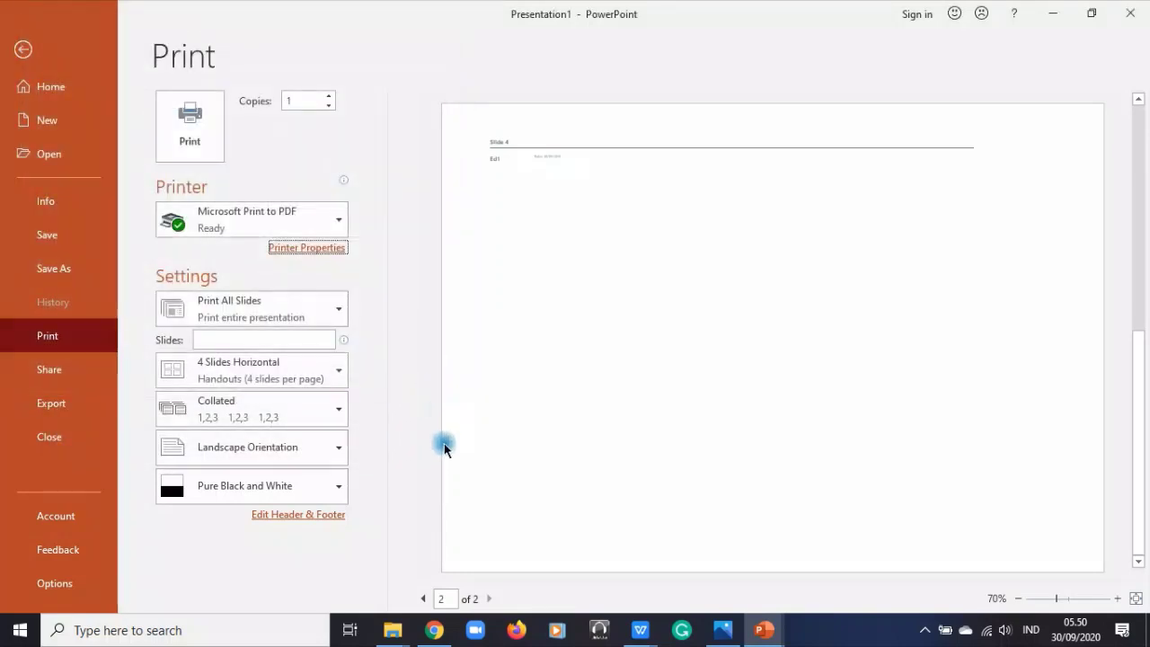
- Review the Share and Export options, and start closing the presentation but cancel at the save prompt
click(50, 370)
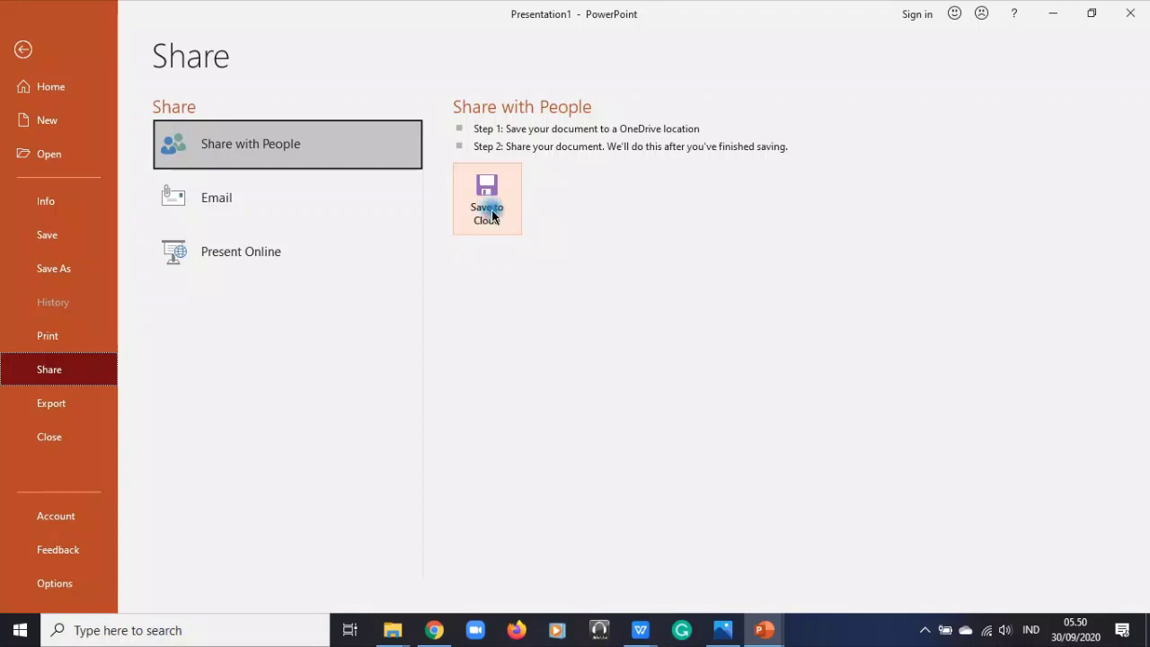
click(51, 415)
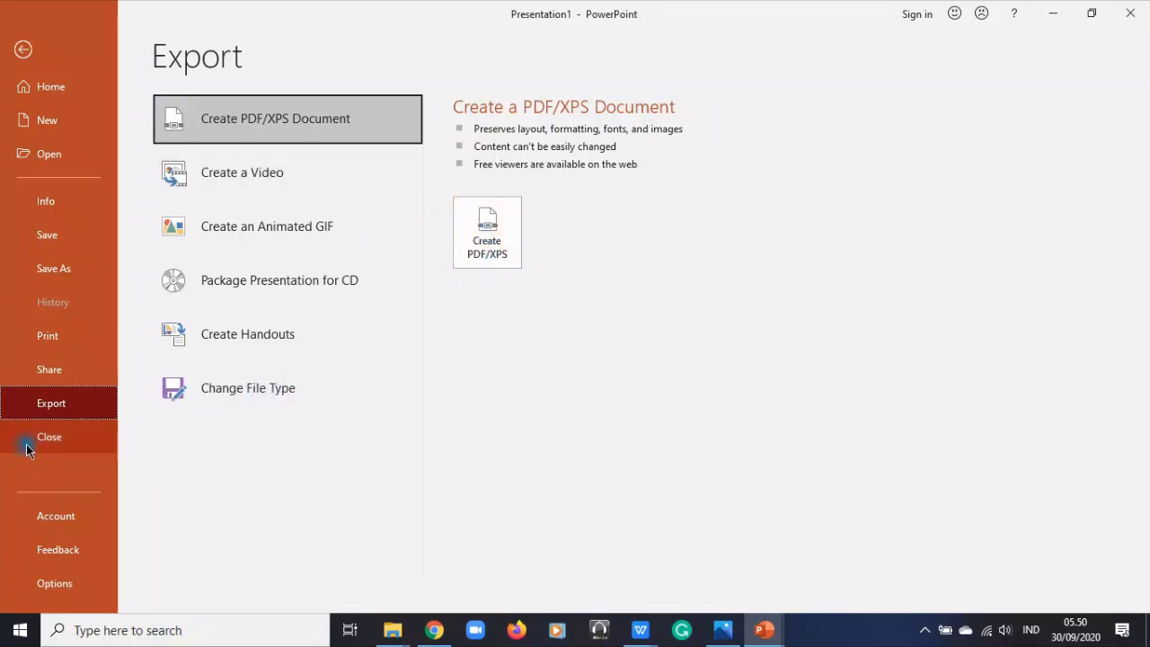
click(53, 436)
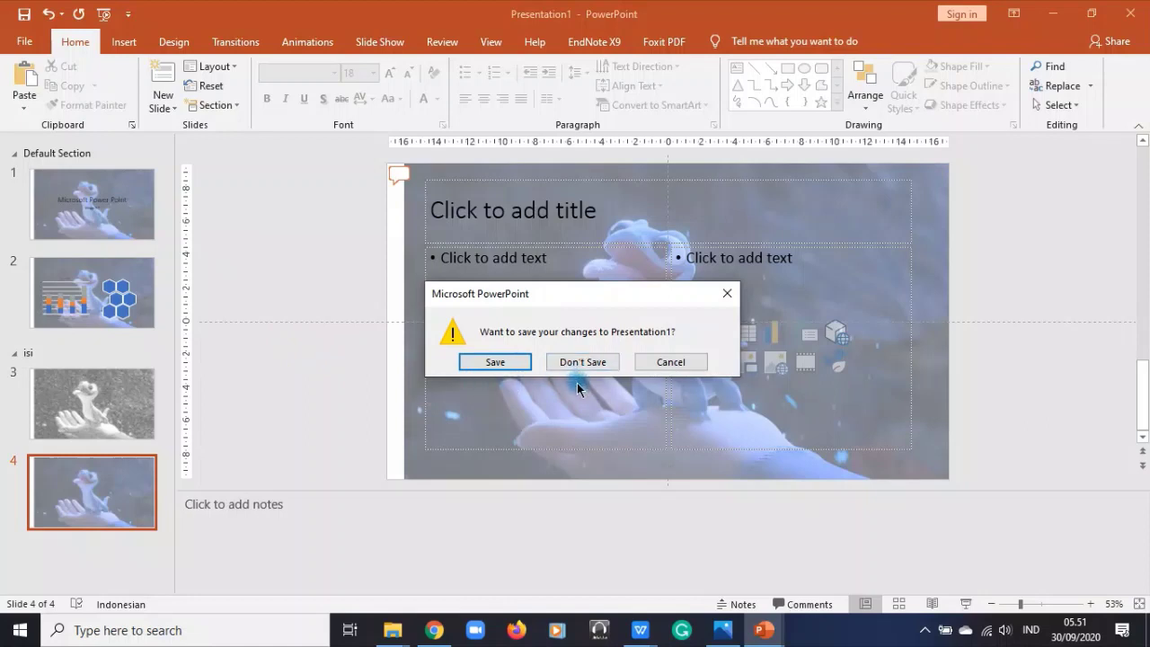
click(672, 361)
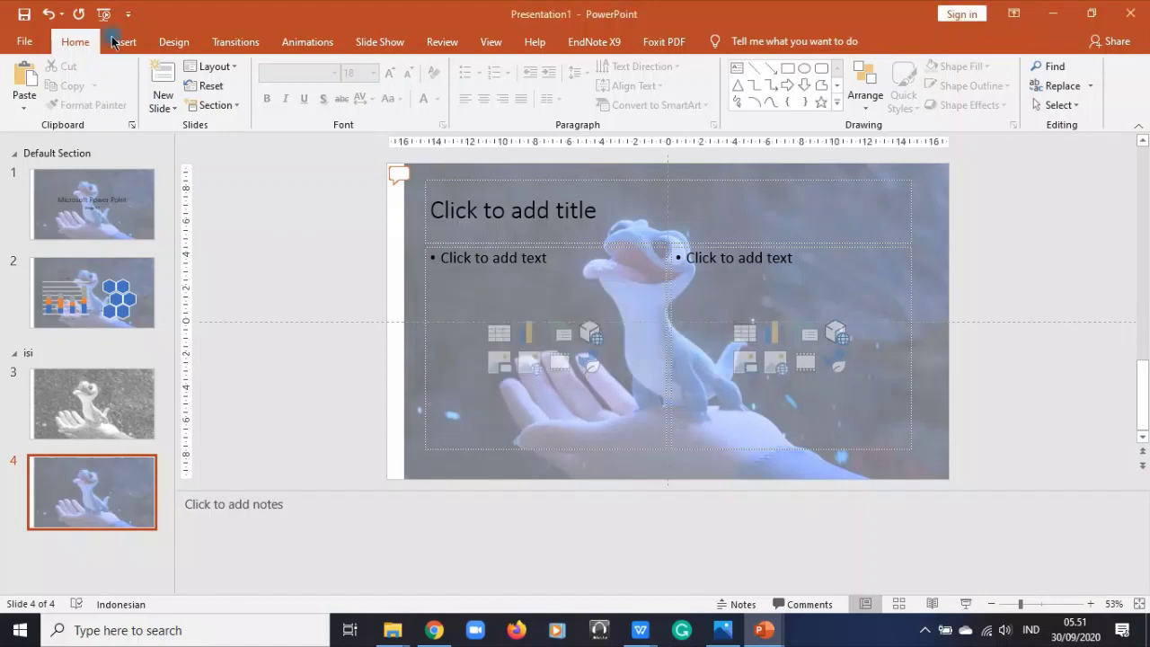
- Show the account information and review the Office privacy settings without changing them
click(26, 45)
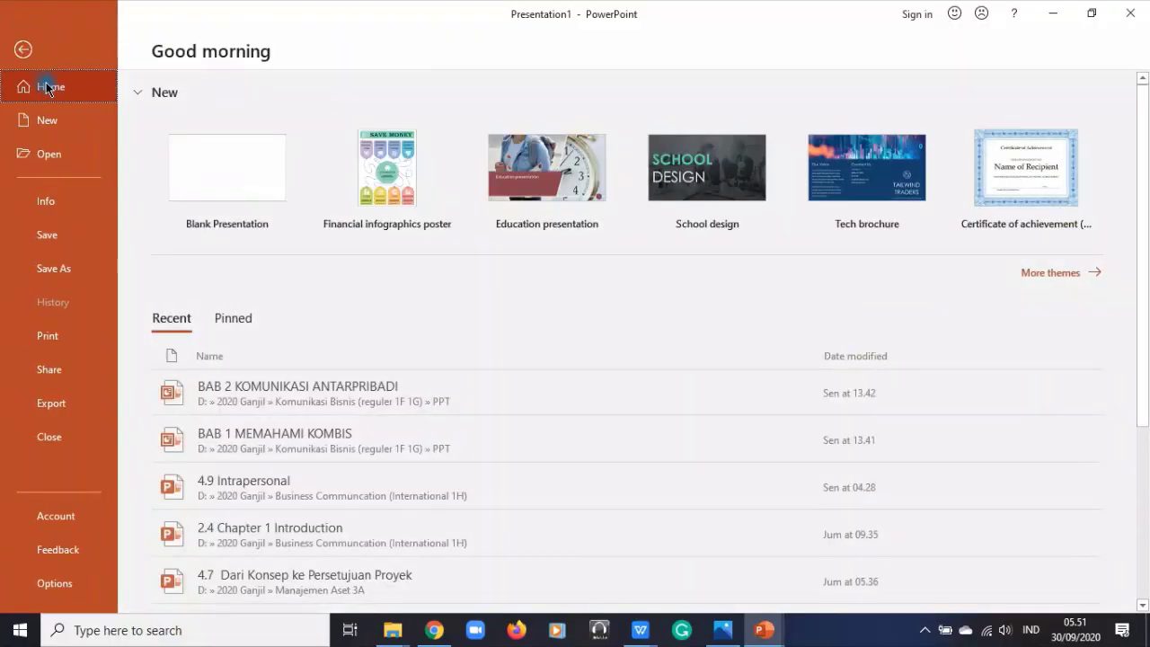
click(82, 518)
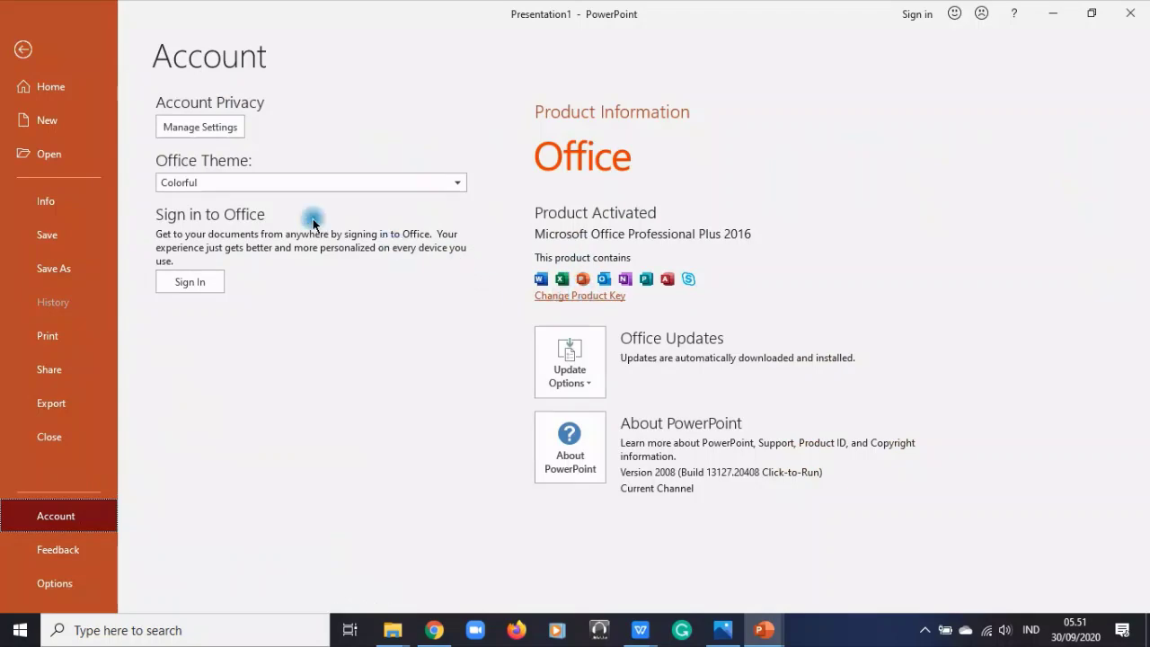
click(229, 129)
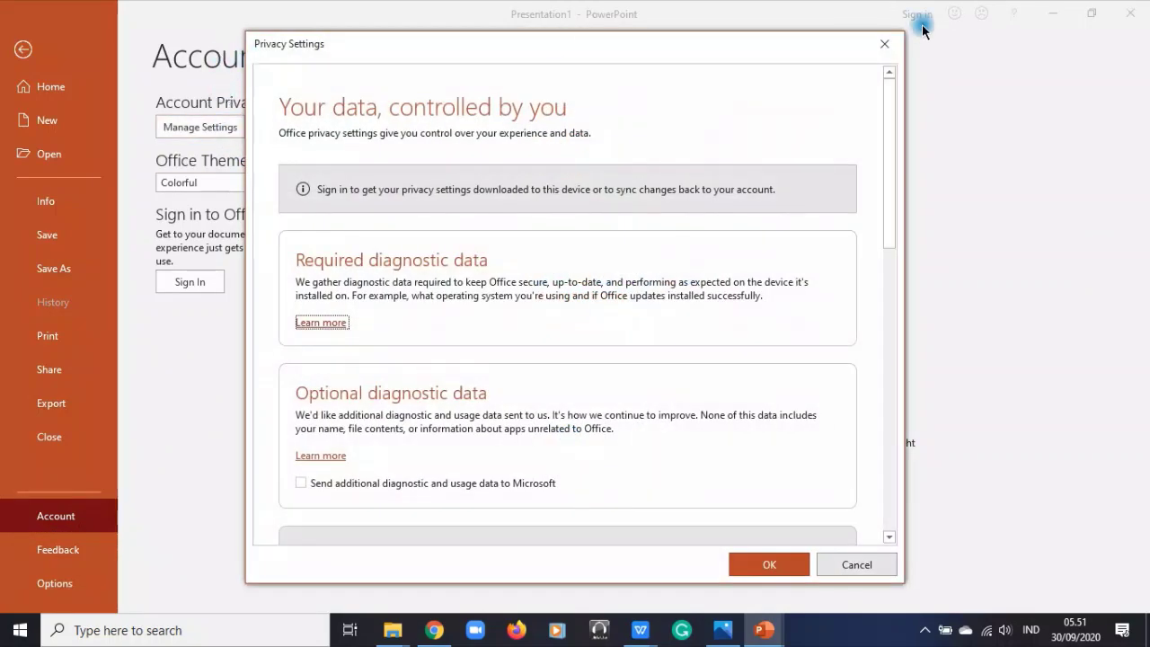
click(884, 43)
- Try the Dark Gray and White Office themes, and restore the Colorful theme
click(418, 183)
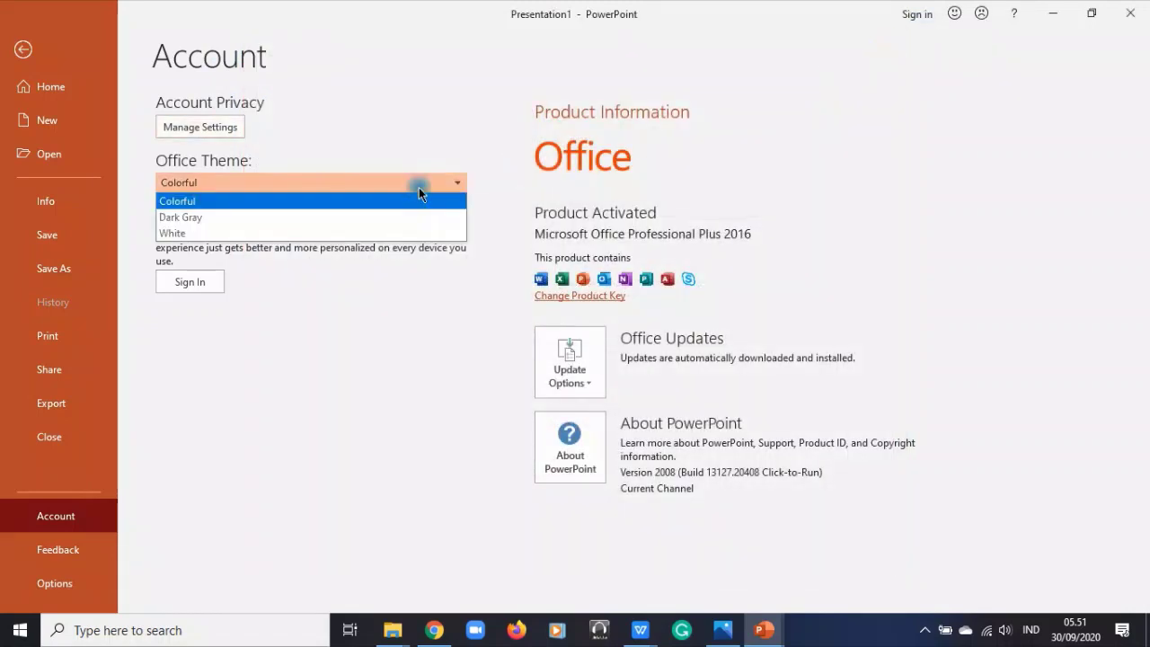
click(371, 218)
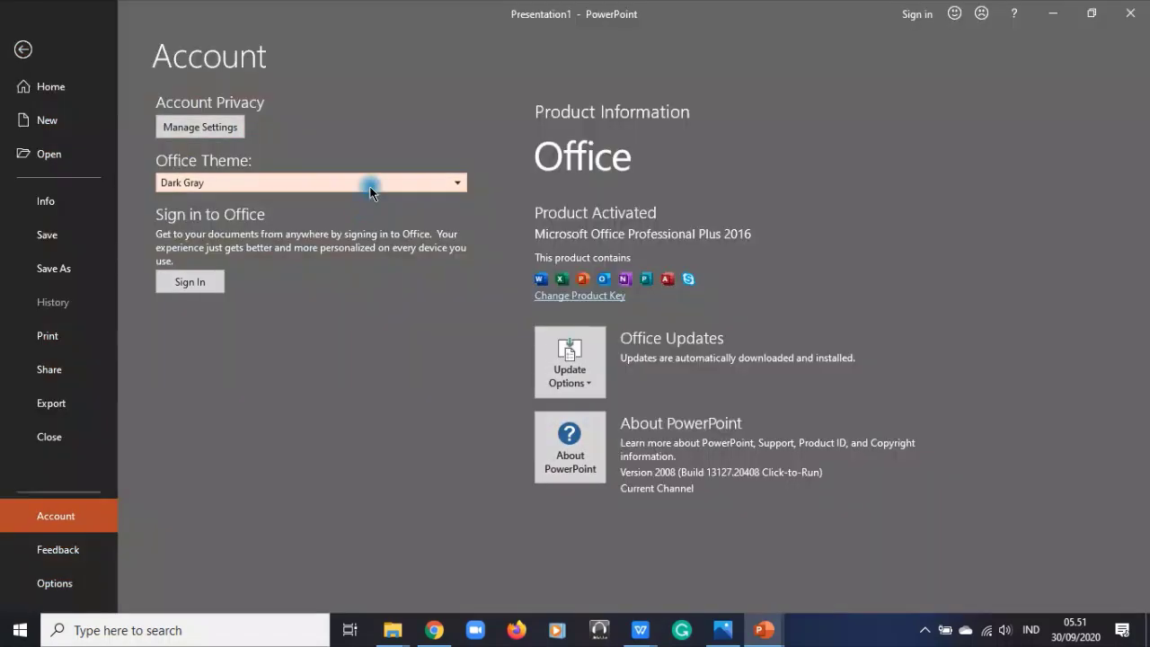
click(375, 182)
click(324, 200)
click(329, 185)
click(333, 231)
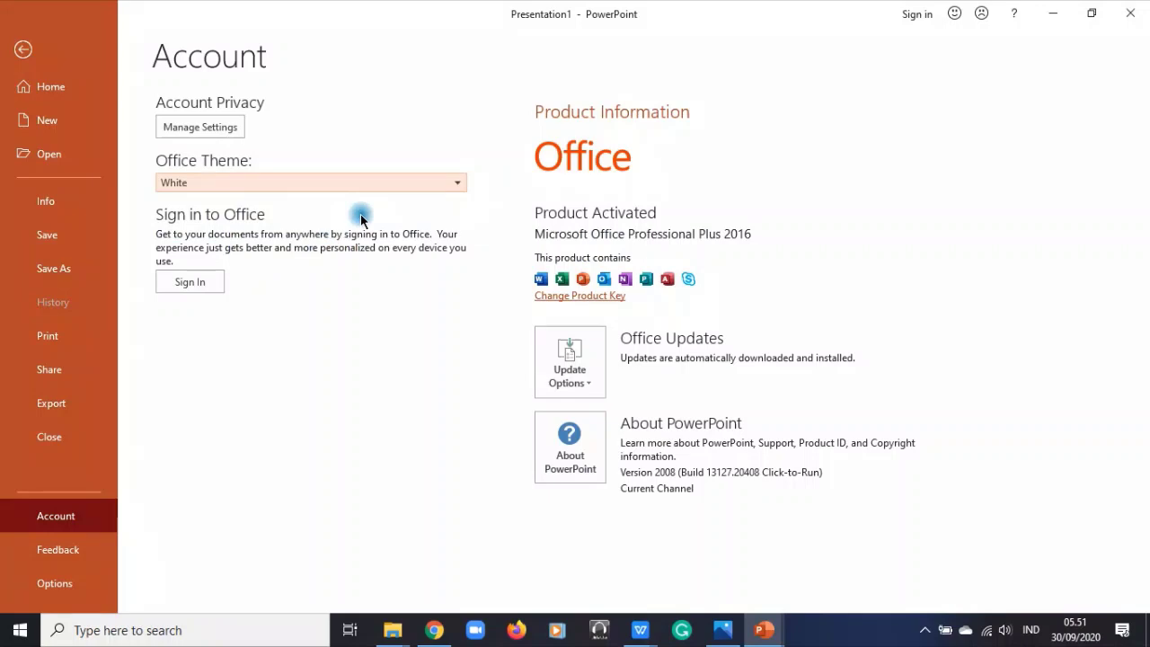
click(300, 184)
click(288, 217)
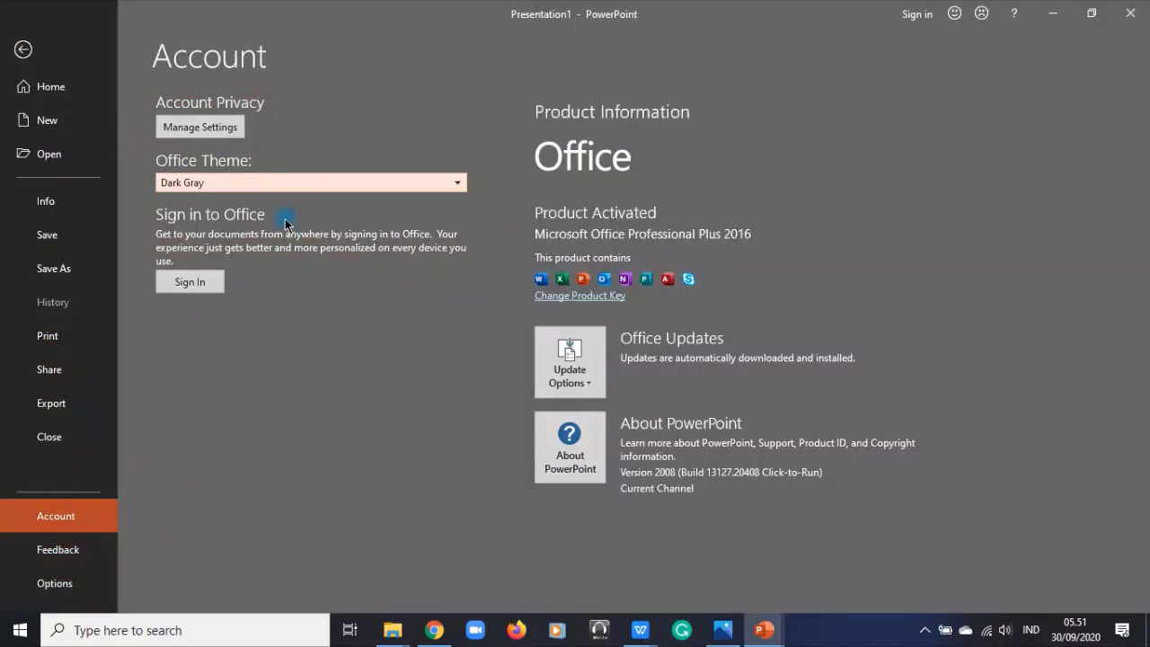
click(281, 188)
click(275, 201)
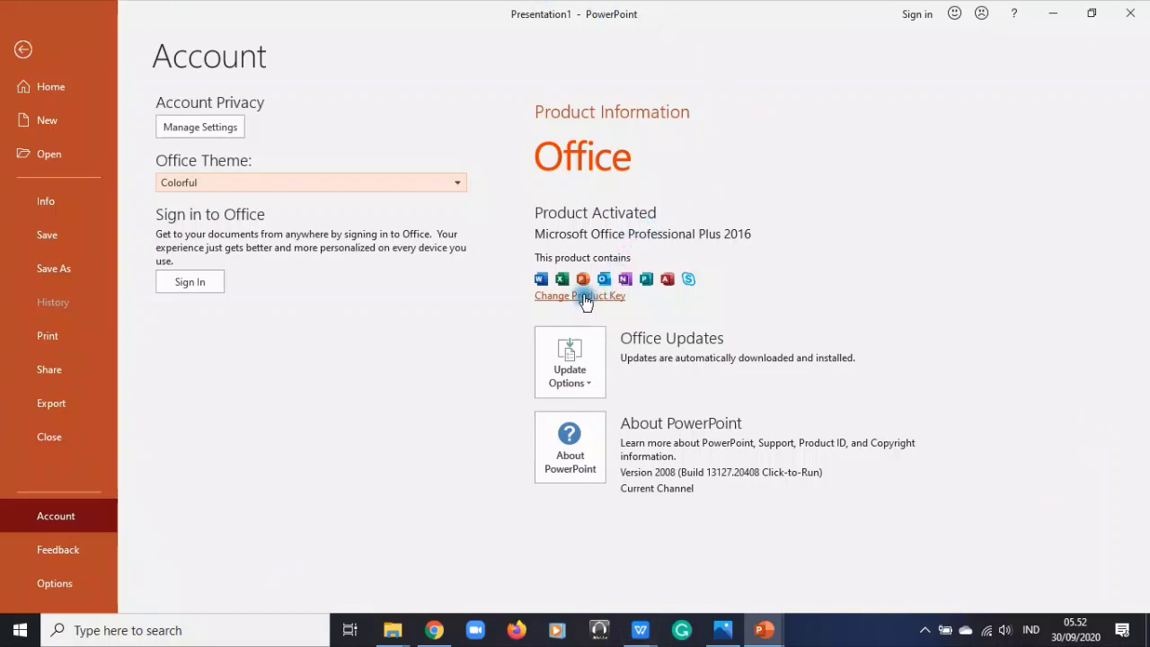
- View the Feedback choices, and review the General, Proofing, Save and Ease of Access categories of the PowerPoint options
click(91, 550)
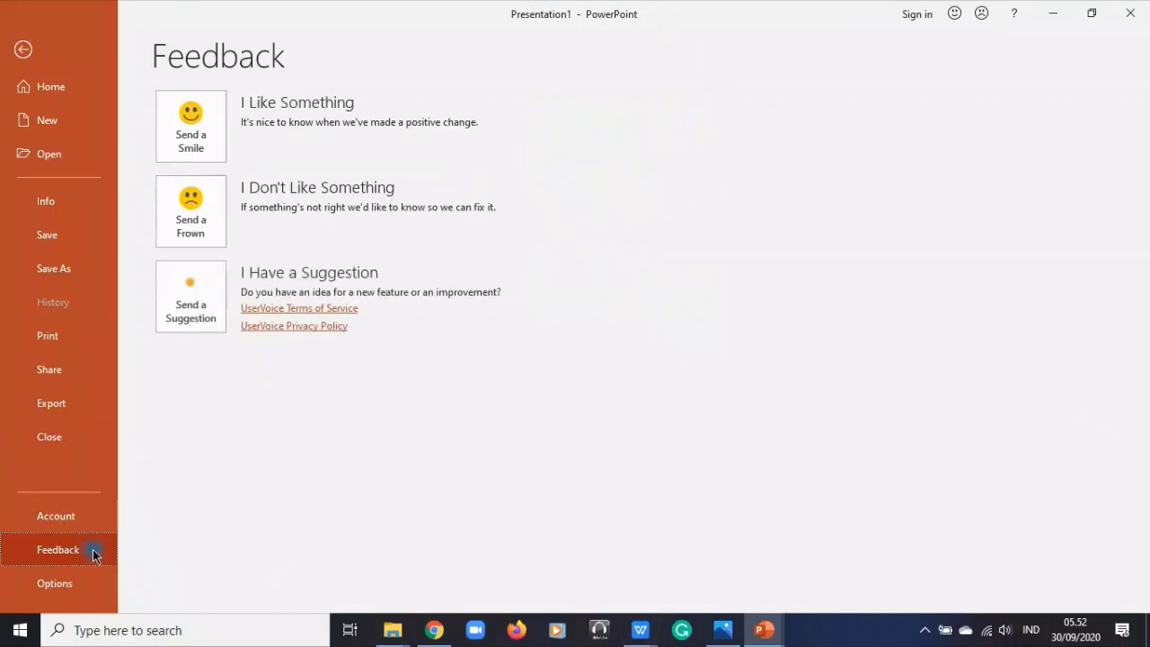
click(56, 583)
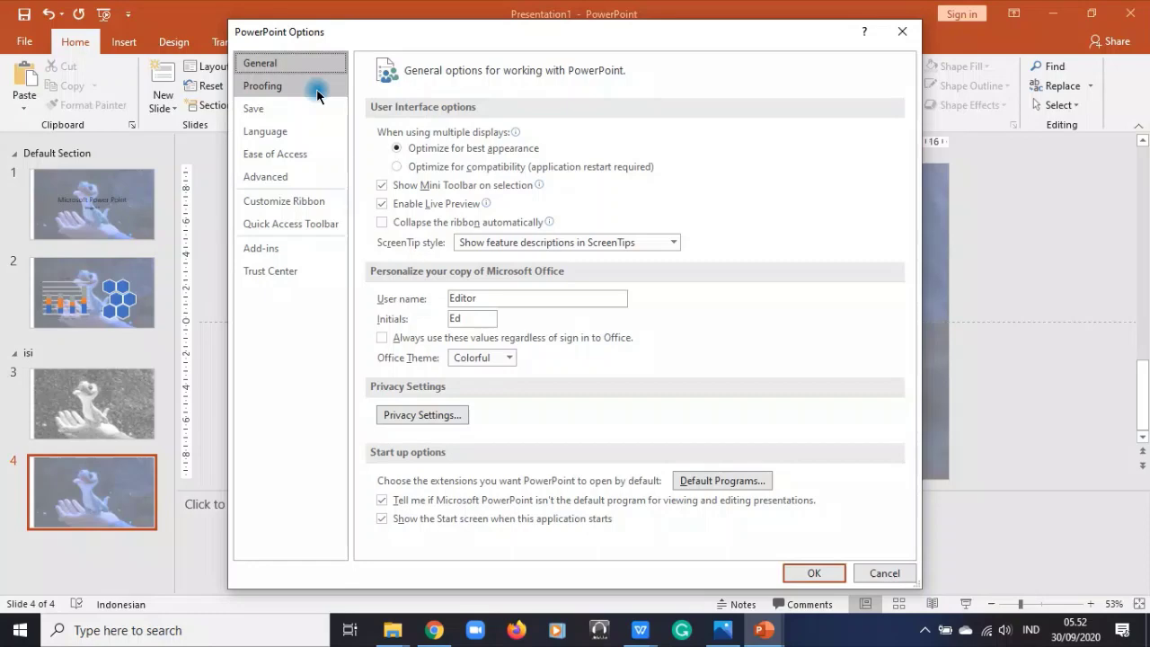
click(317, 96)
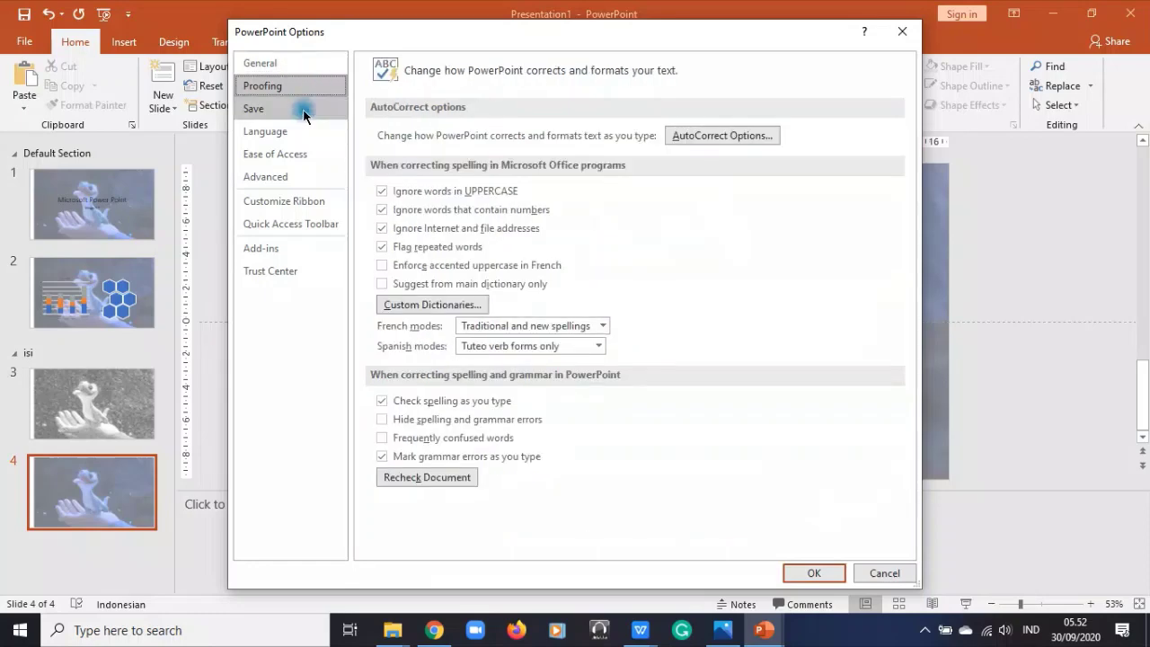
click(298, 110)
click(300, 158)
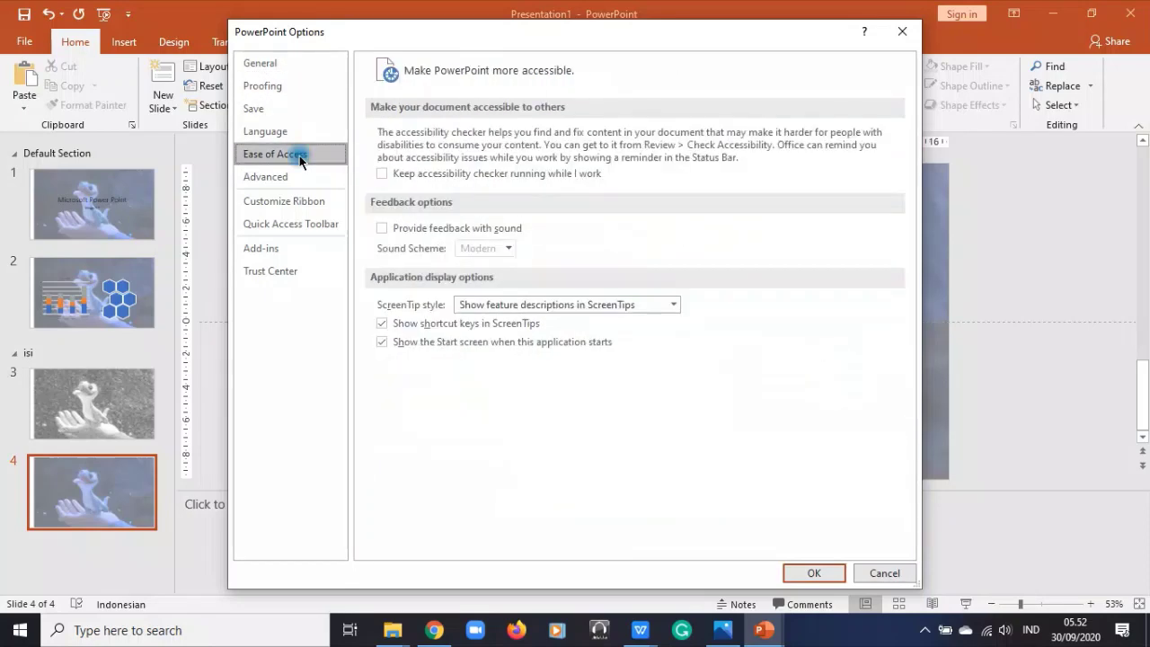
- Review the Advanced options for working with PowerPoint, from the editing settings down to the print settings
click(301, 186)
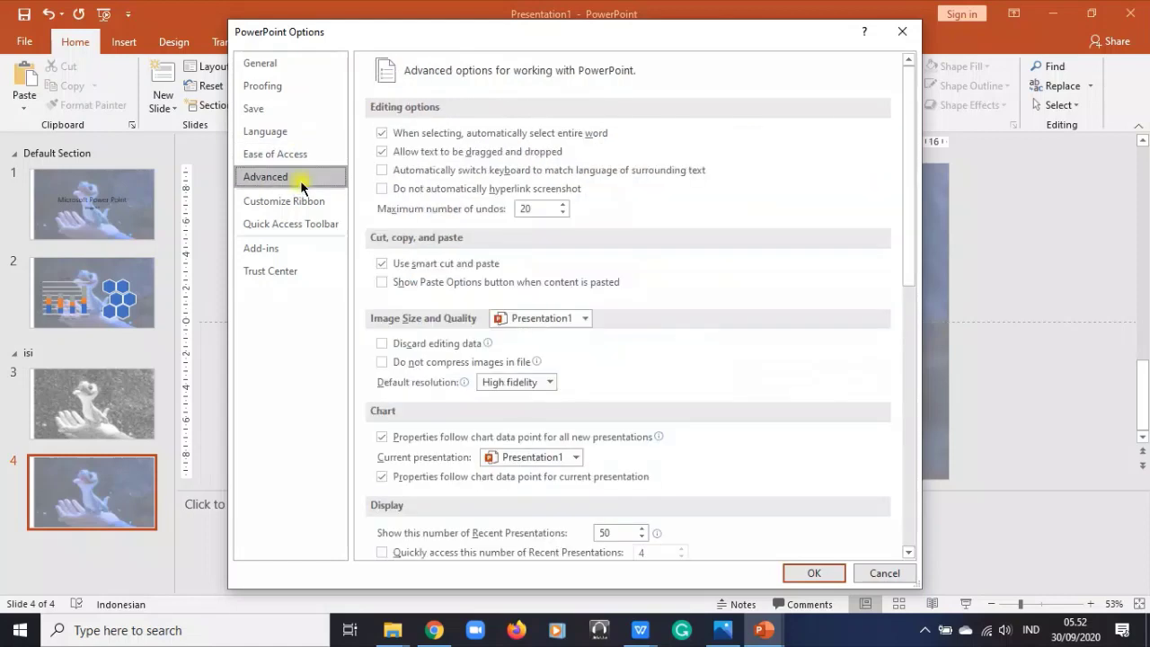
scroll(377, 185, down, 4)
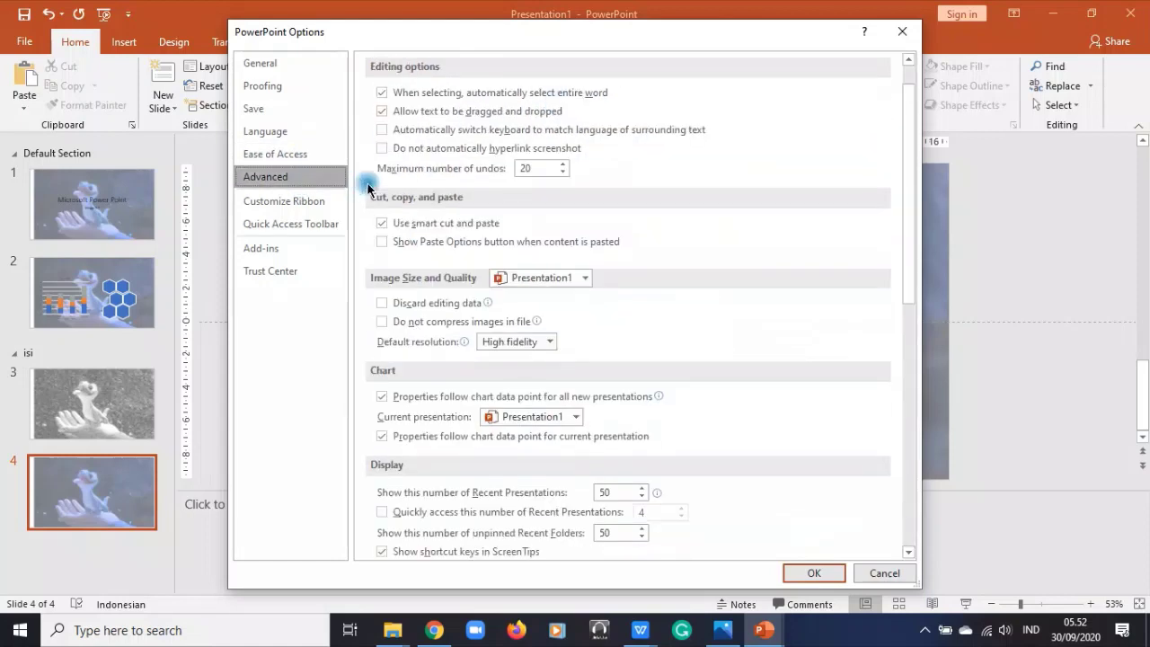
scroll(487, 195, down, 9)
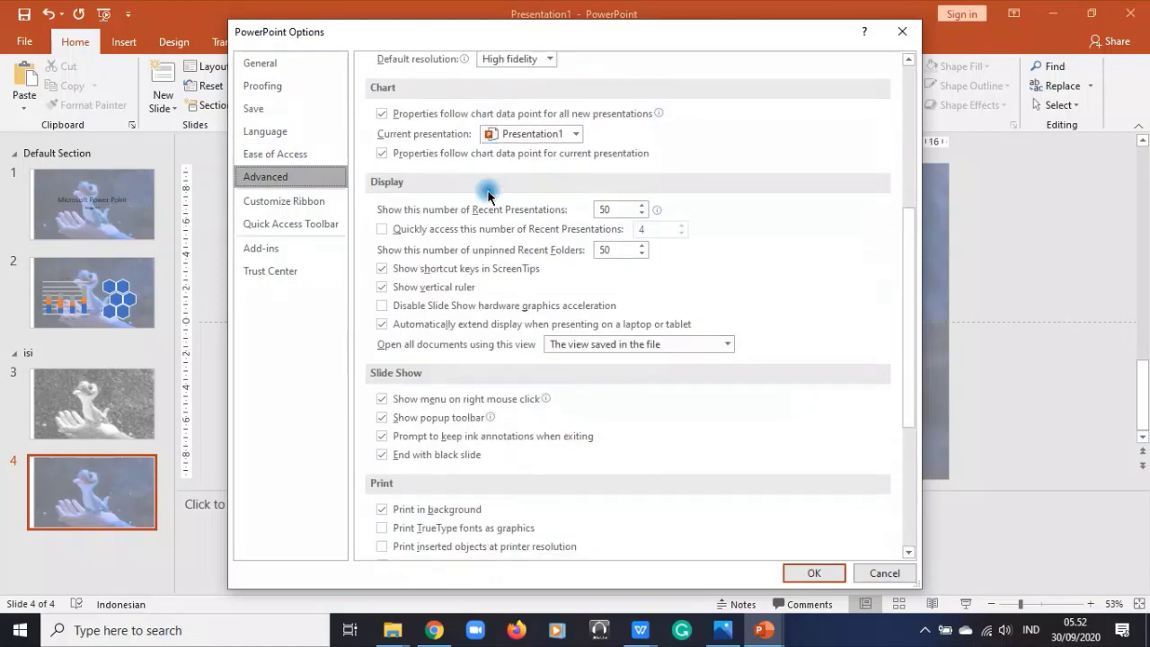
scroll(487, 195, down, 2)
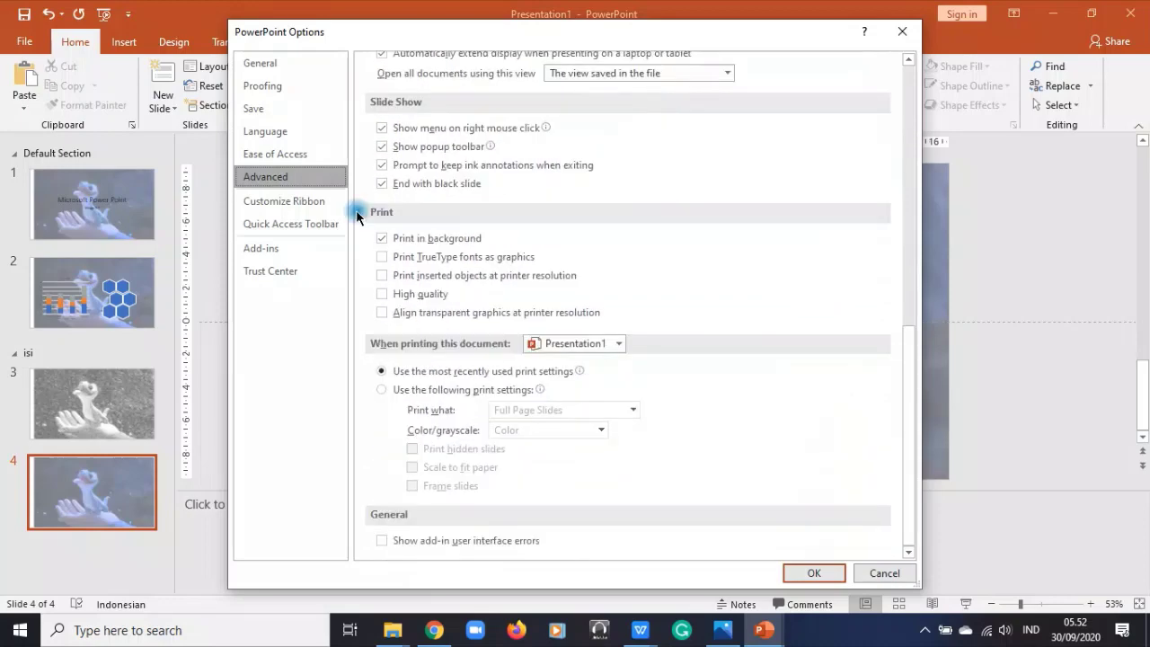
- Review the Customize Ribbon, Quick Access Toolbar and Add-ins options, and leave the PowerPoint options without changes
click(270, 200)
click(284, 236)
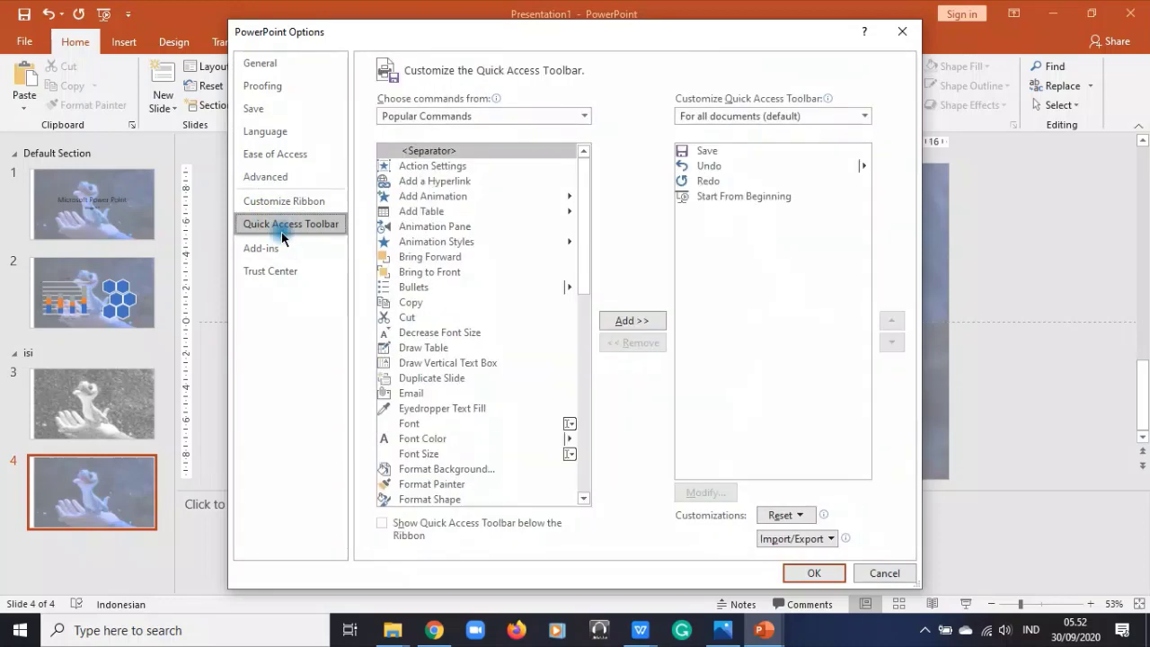
click(272, 249)
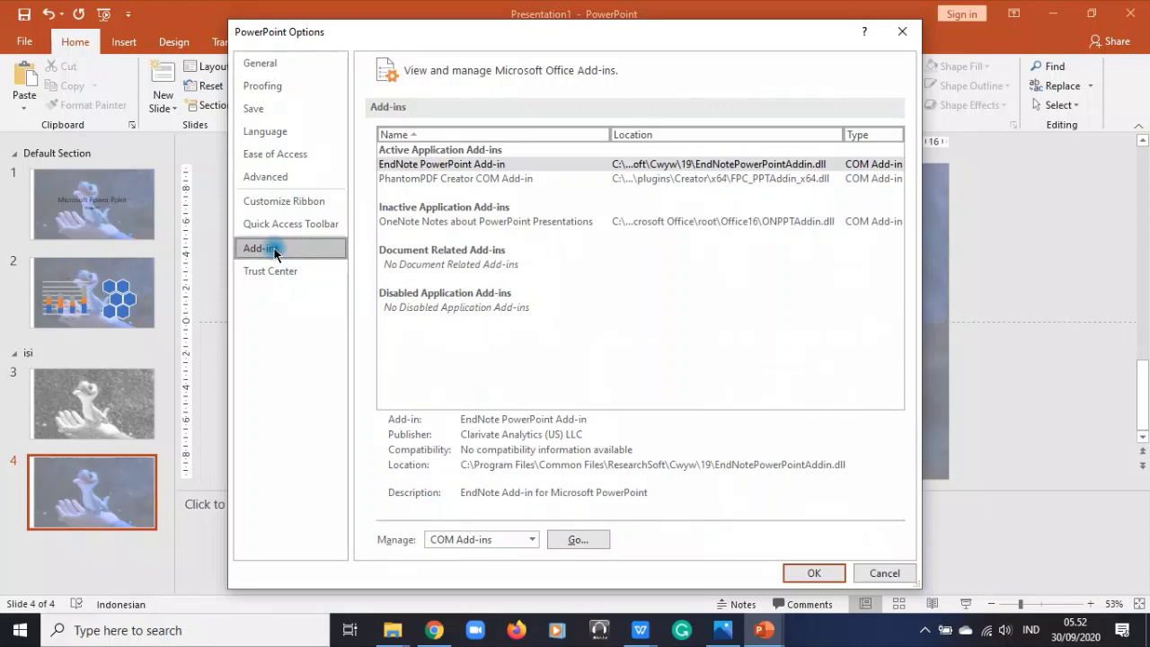
click(274, 270)
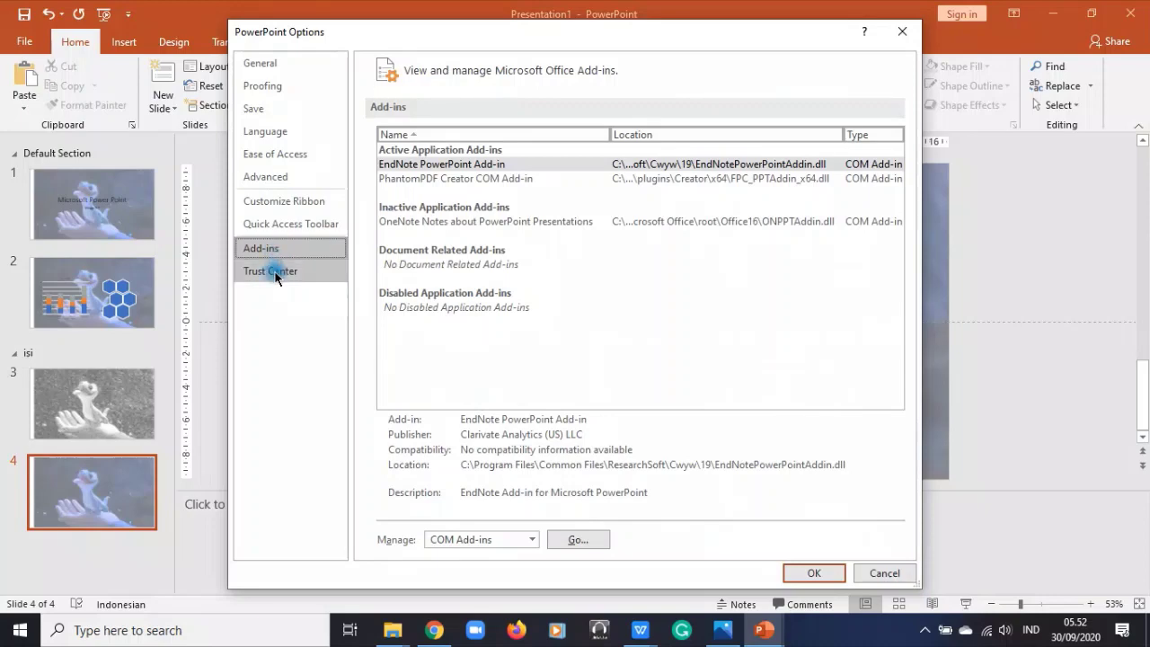
click(882, 572)
- Try Format Painter on the title slide, and add a Picture with Caption slide after it
click(82, 223)
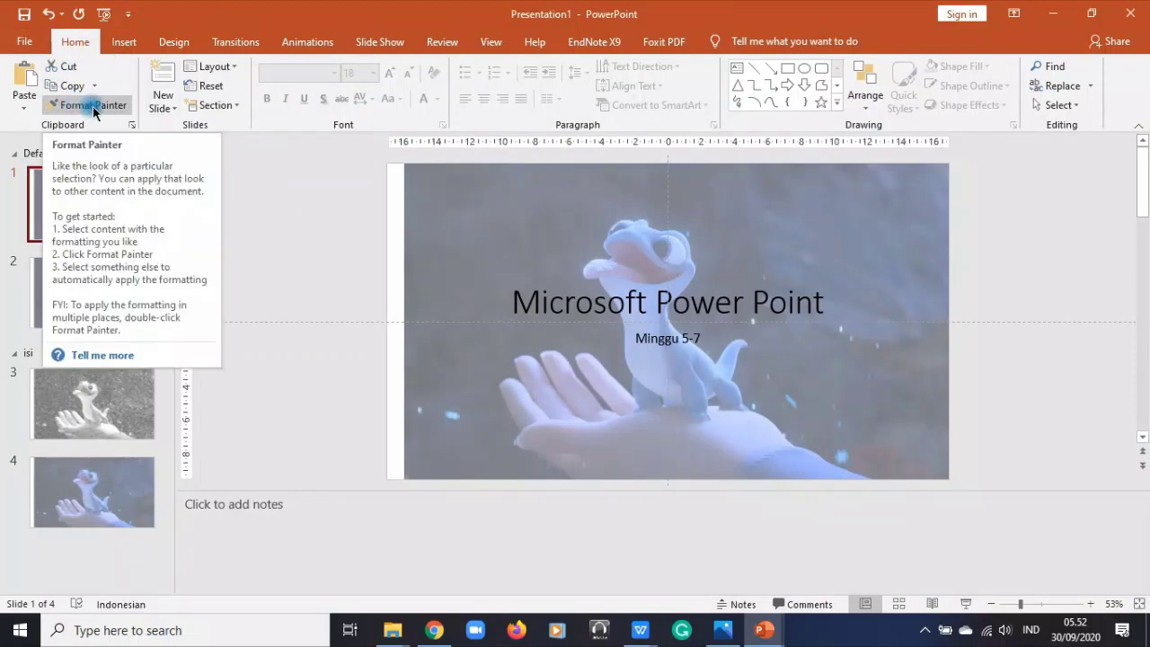
click(92, 106)
click(262, 220)
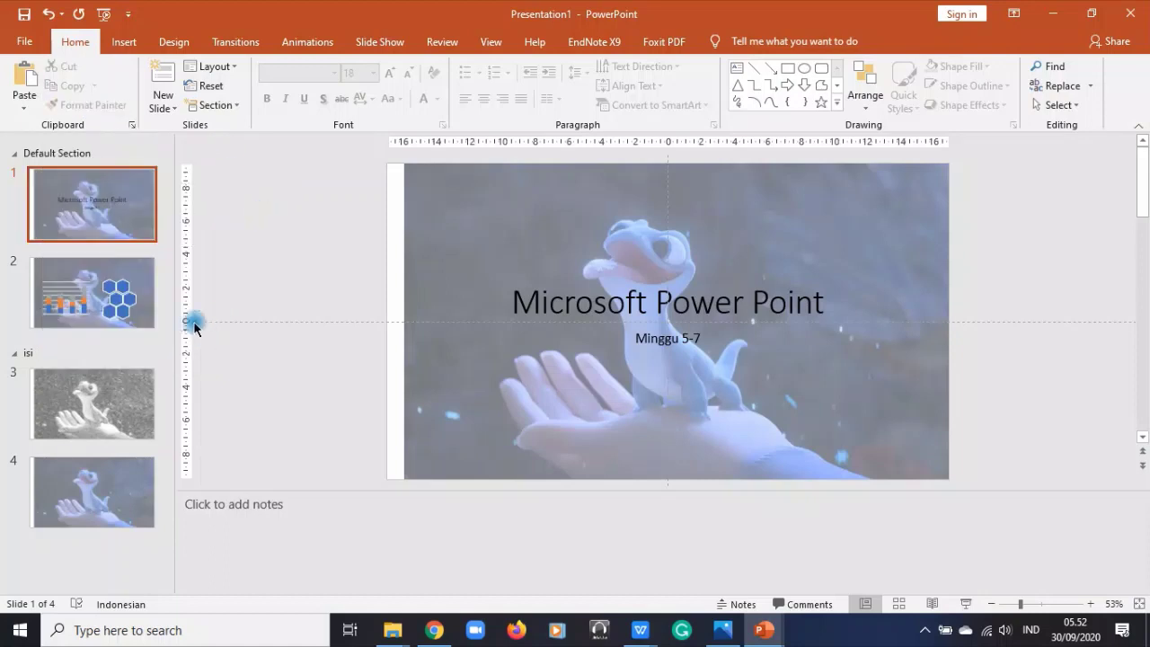
click(165, 107)
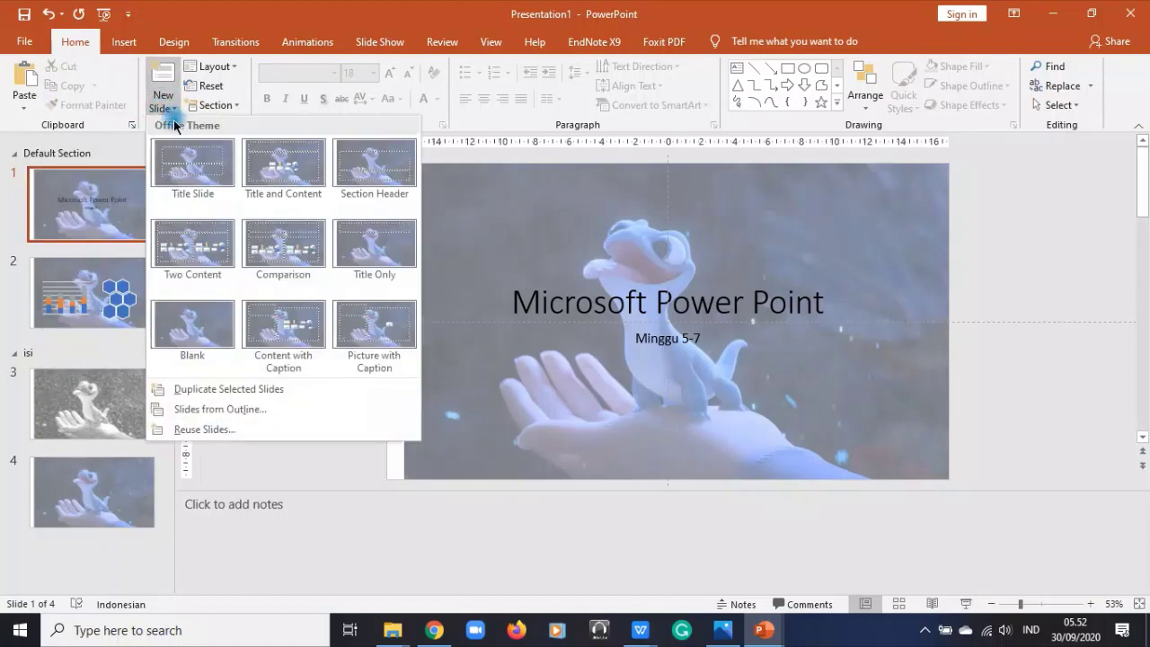
click(359, 334)
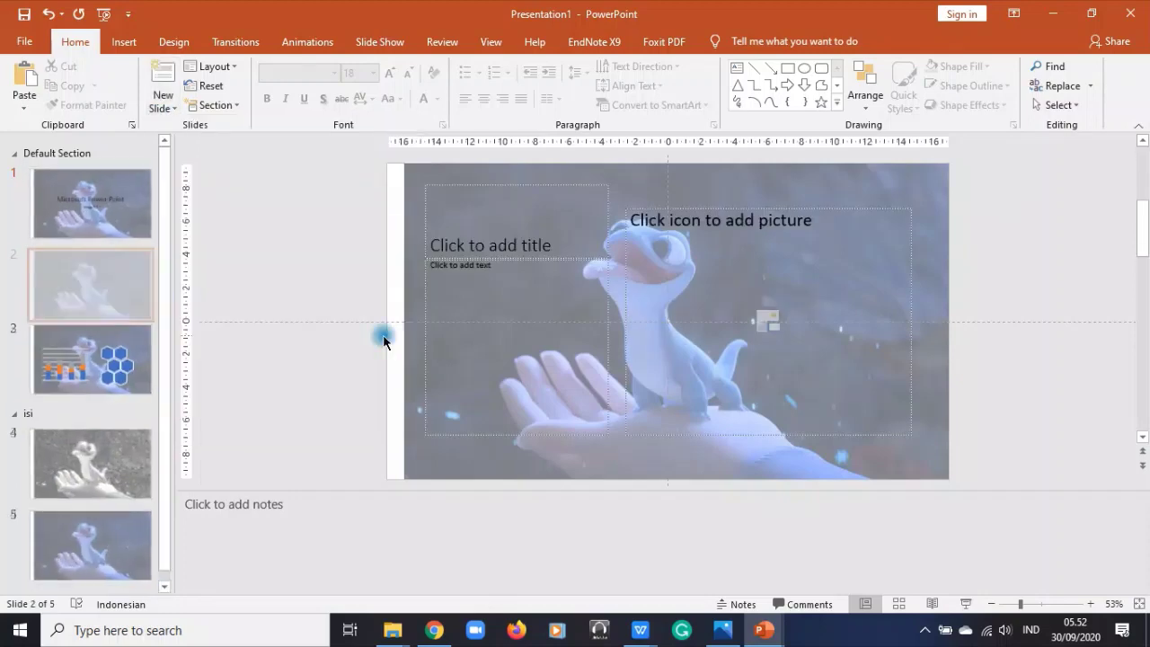
- Insert the "iso" picture from the Pictures folder into the new slide's picture placeholder
click(766, 320)
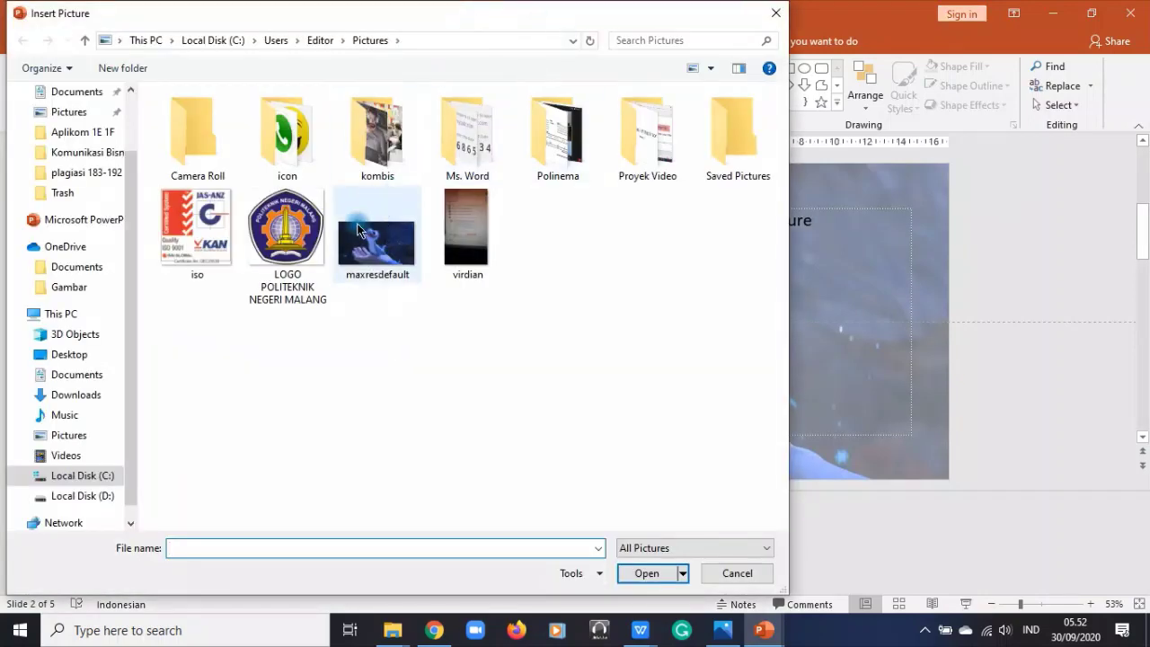
click(319, 231)
double_click(206, 239)
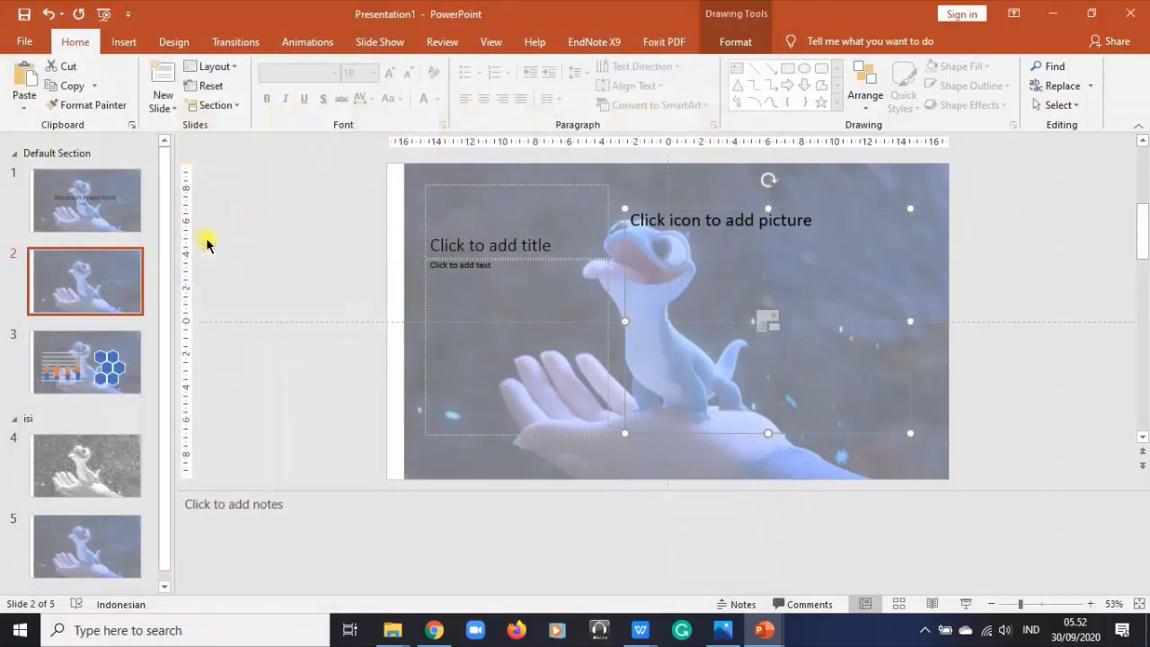
- Select the title placeholder on slide 2 and display the available slide layouts
click(572, 255)
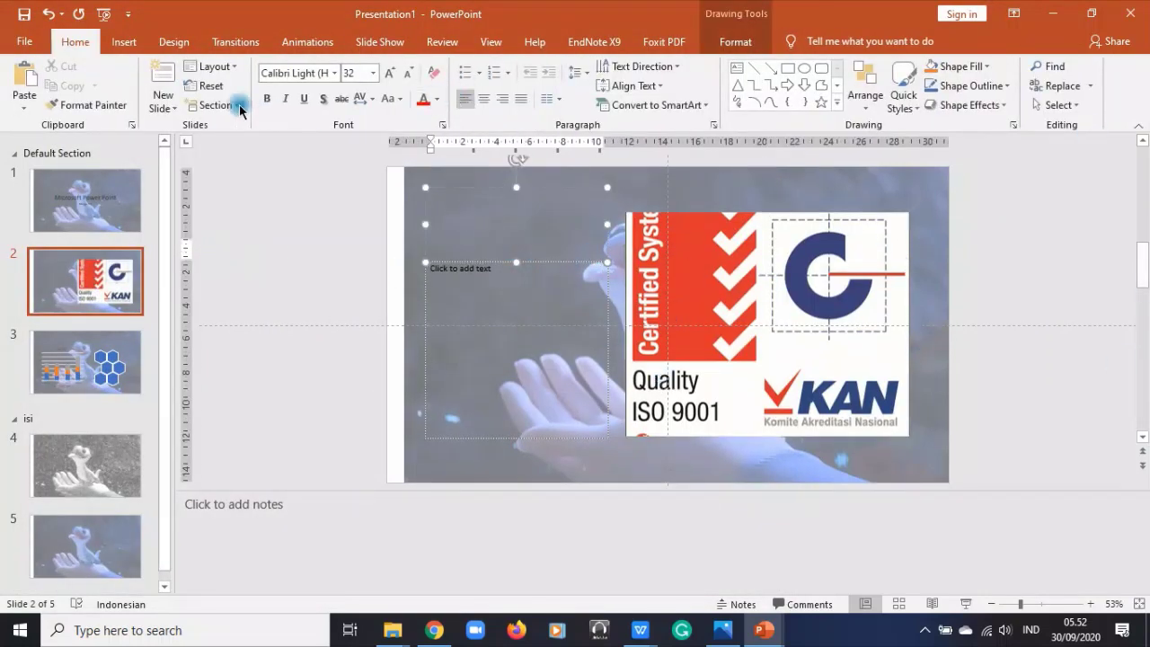
click(227, 68)
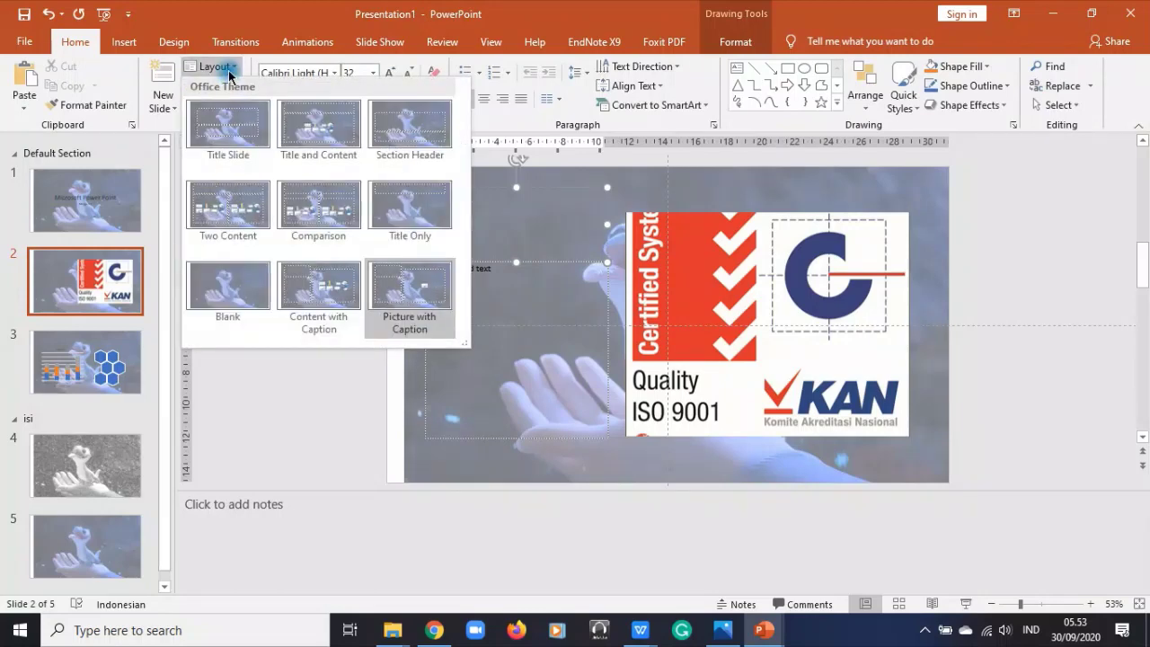